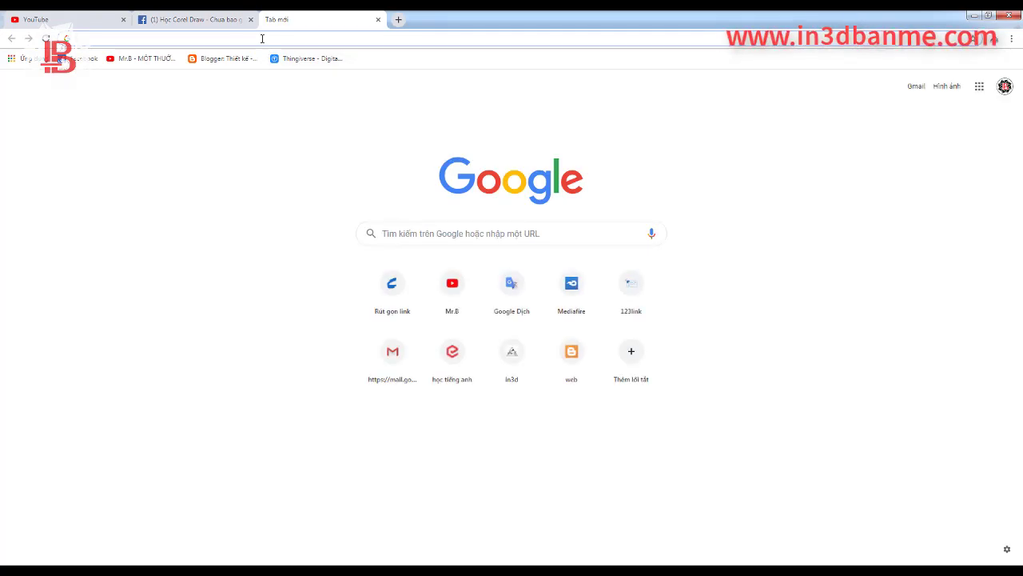
Search the web for "logo mau" and open Pngtree's logo templates page from the results
click(263, 38)
text(logo)
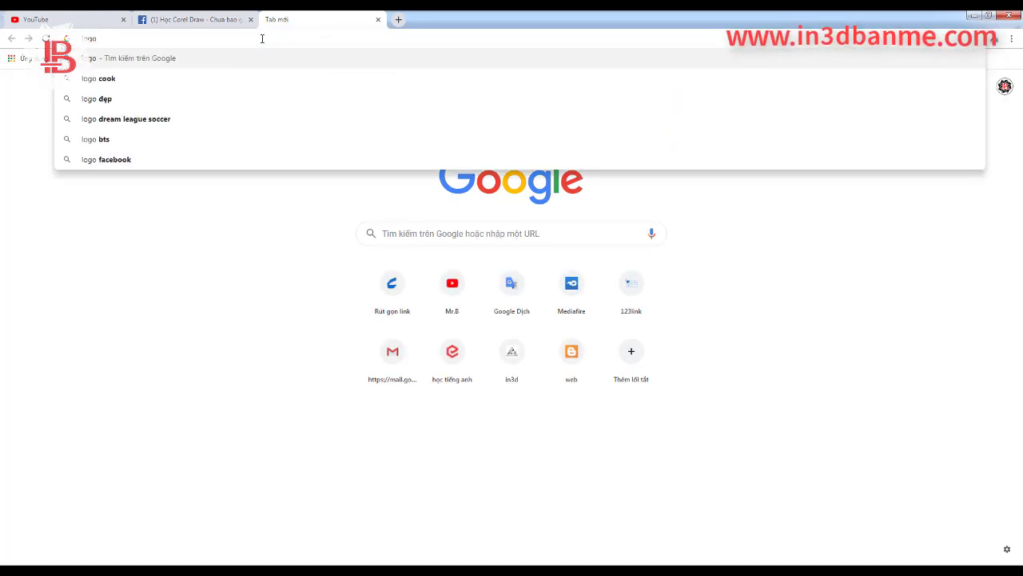
text( mau)
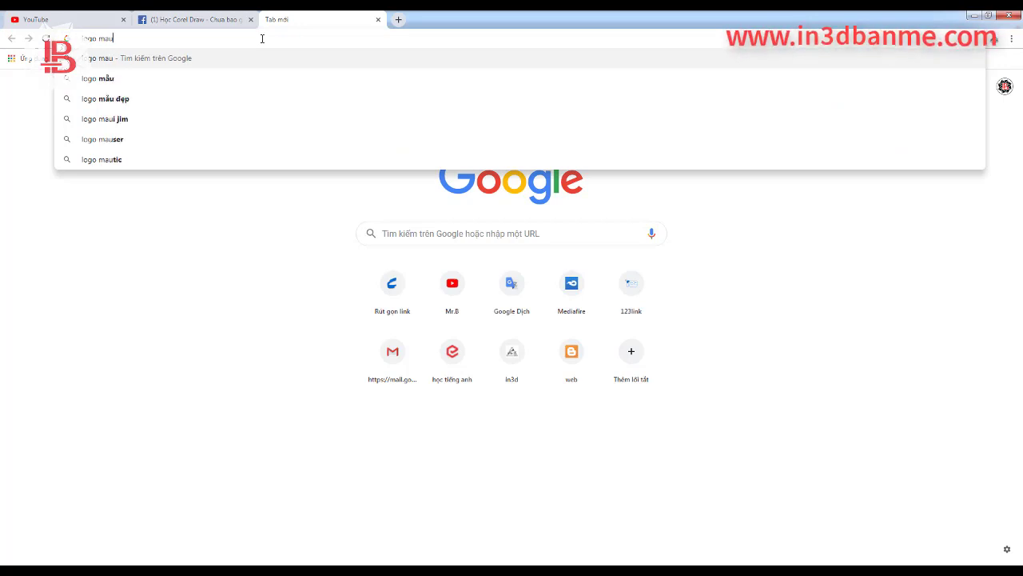
key(Return)
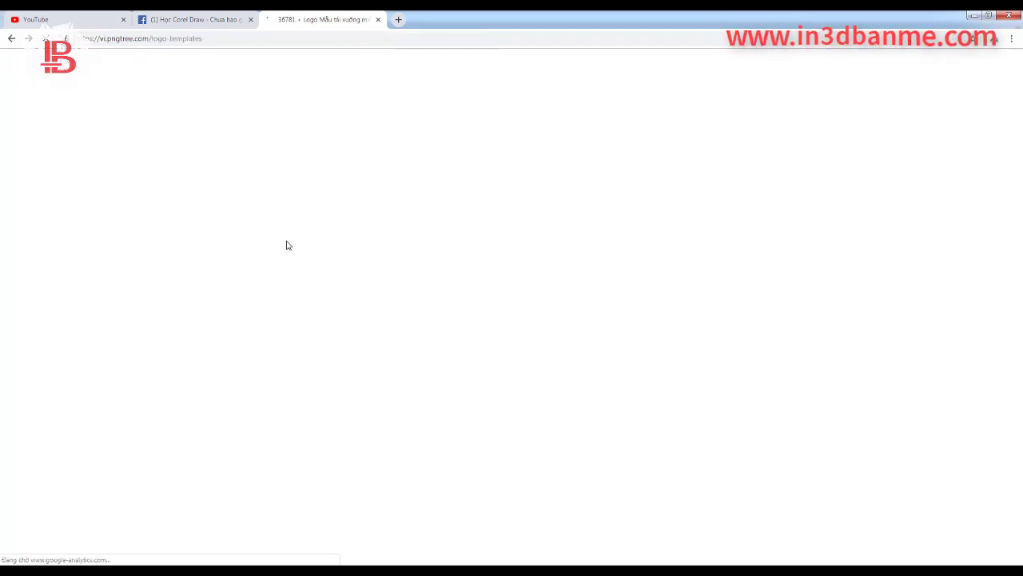
Browse the logo template gallery, looking over the available design styles and layouts
scroll(343, 205, down, 2)
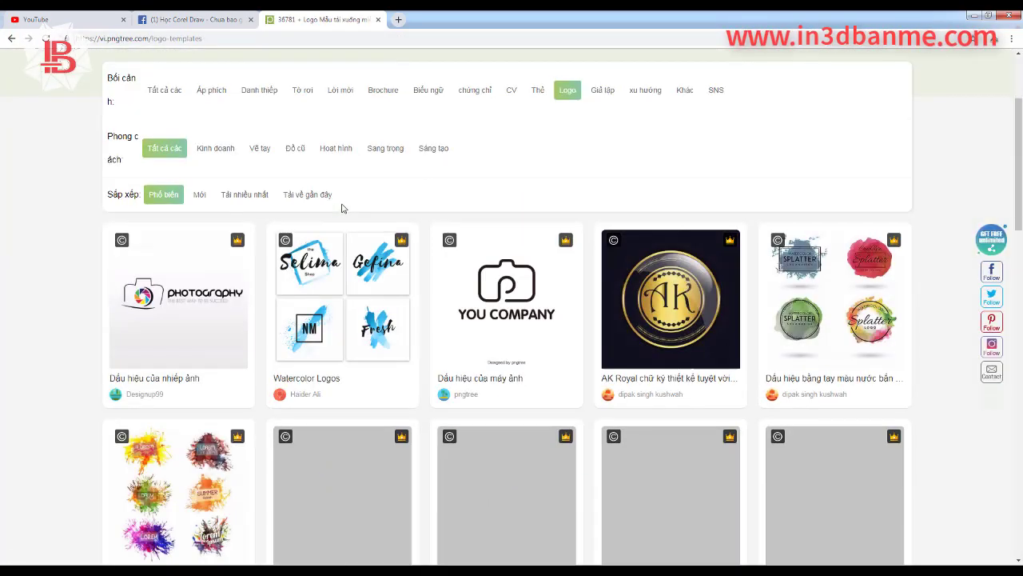
scroll(379, 217, down, 2)
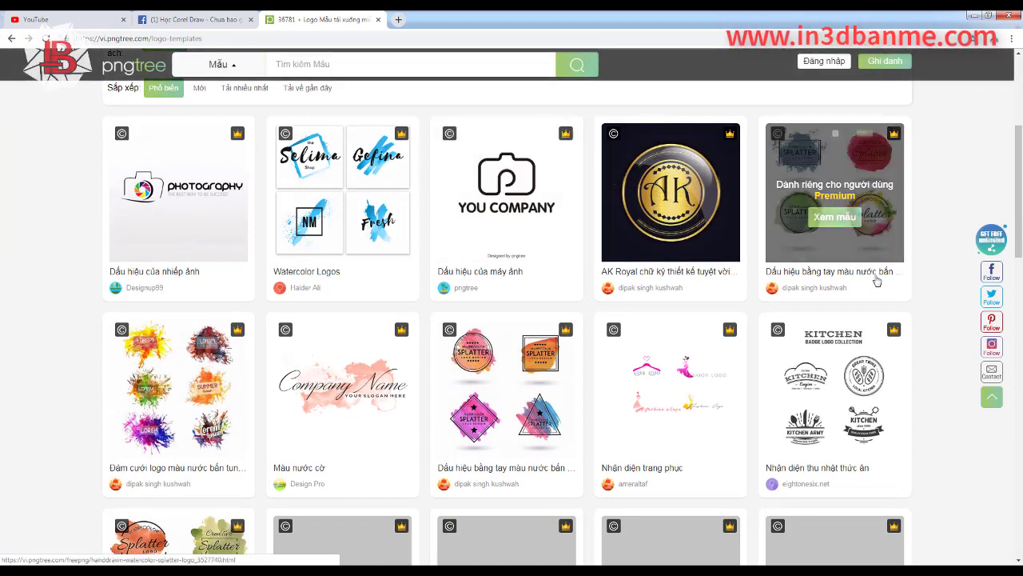
scroll(832, 312, down, 1)
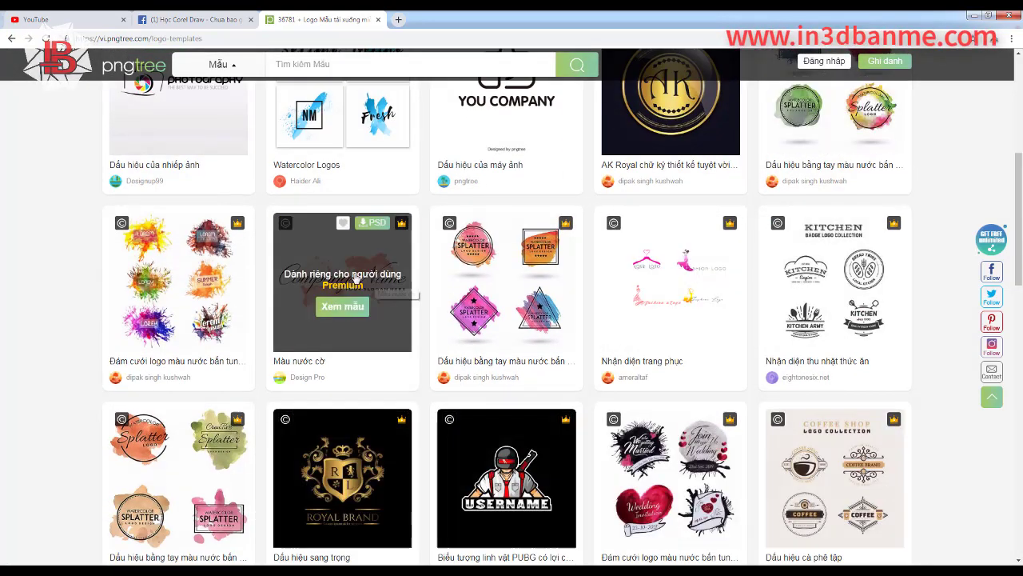
scroll(352, 272, down, 3)
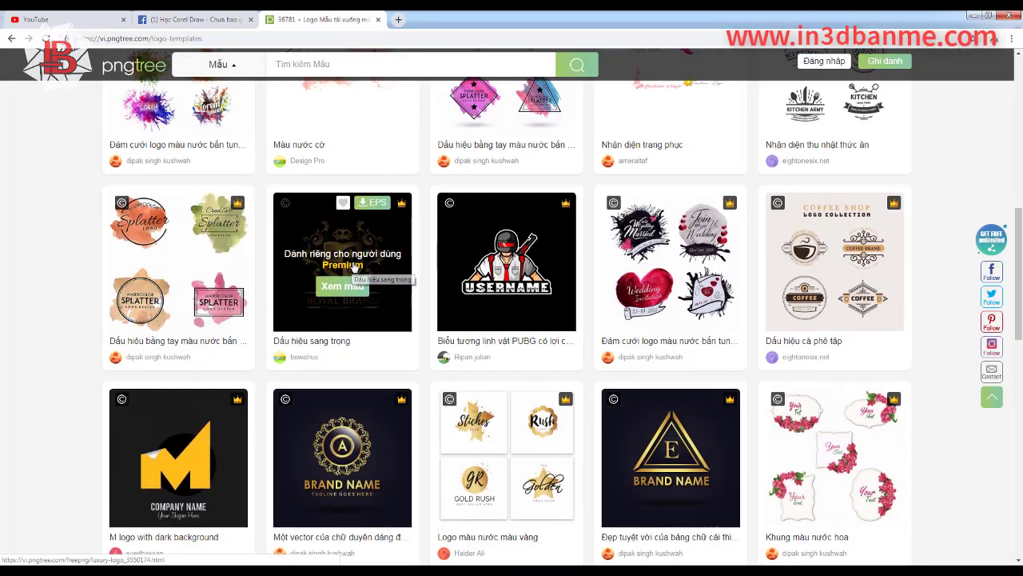
scroll(356, 265, down, 1)
scroll(368, 266, down, 2)
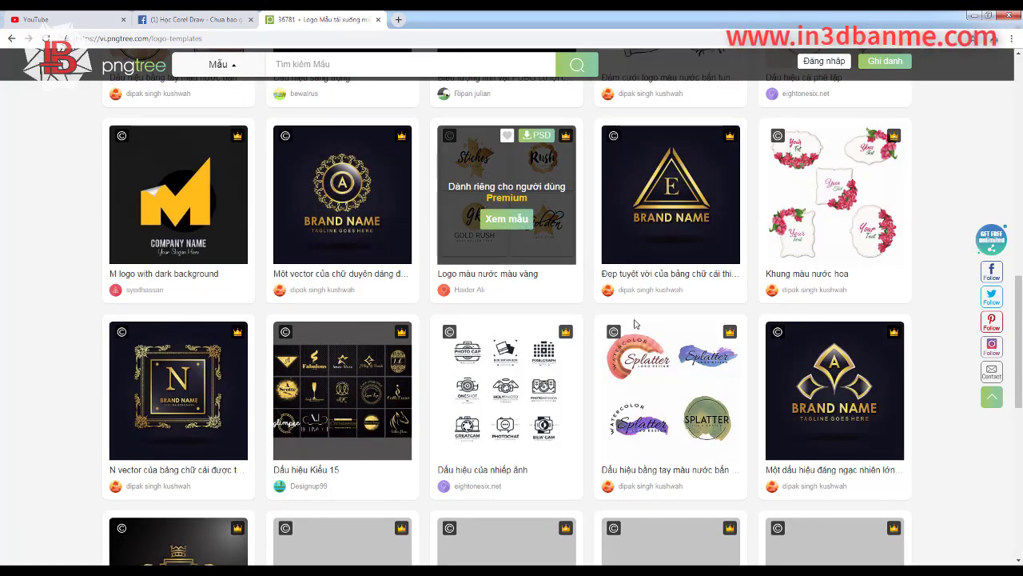
scroll(336, 327, down, 2)
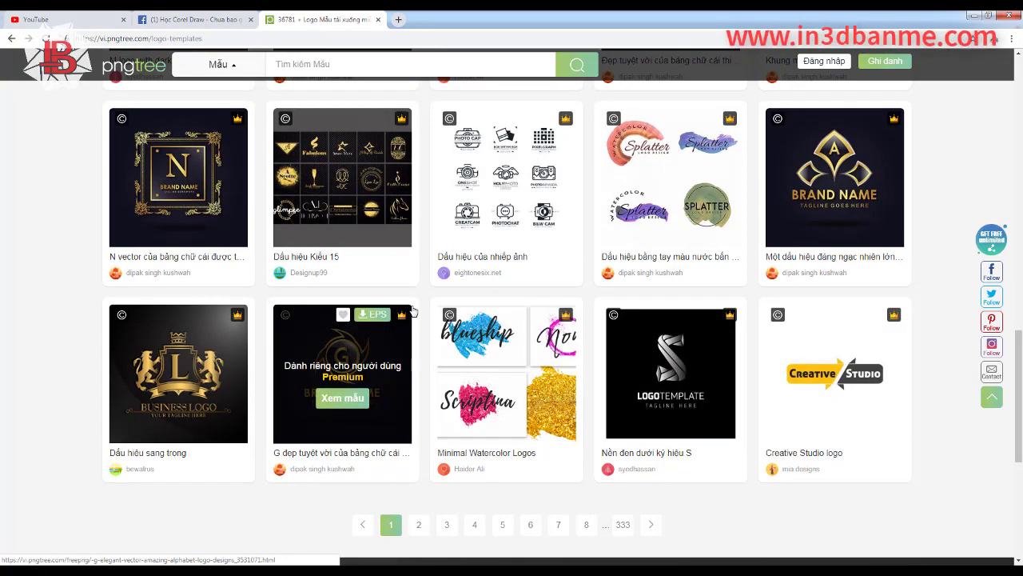
scroll(389, 246, up, 5)
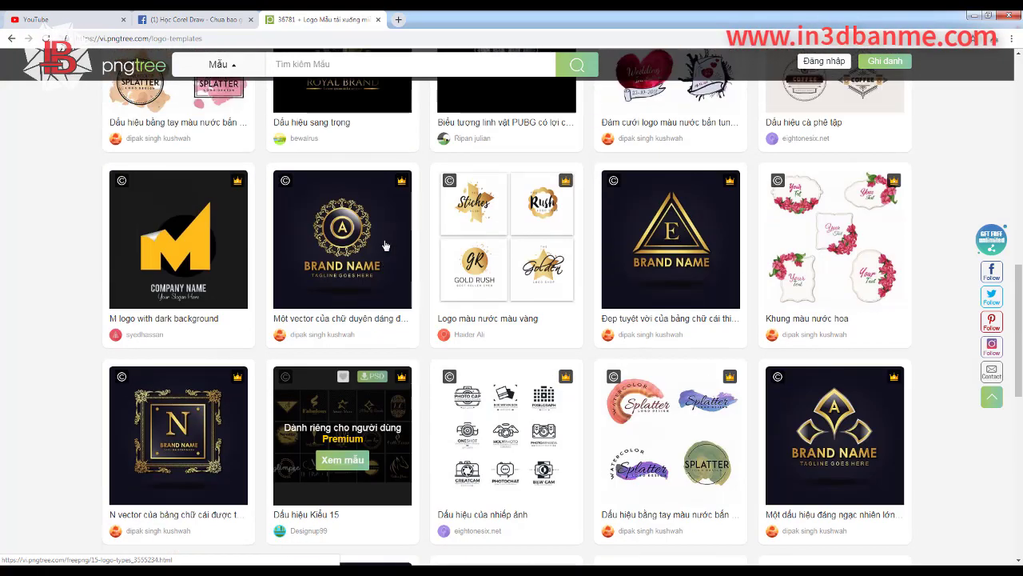
scroll(385, 244, up, 3)
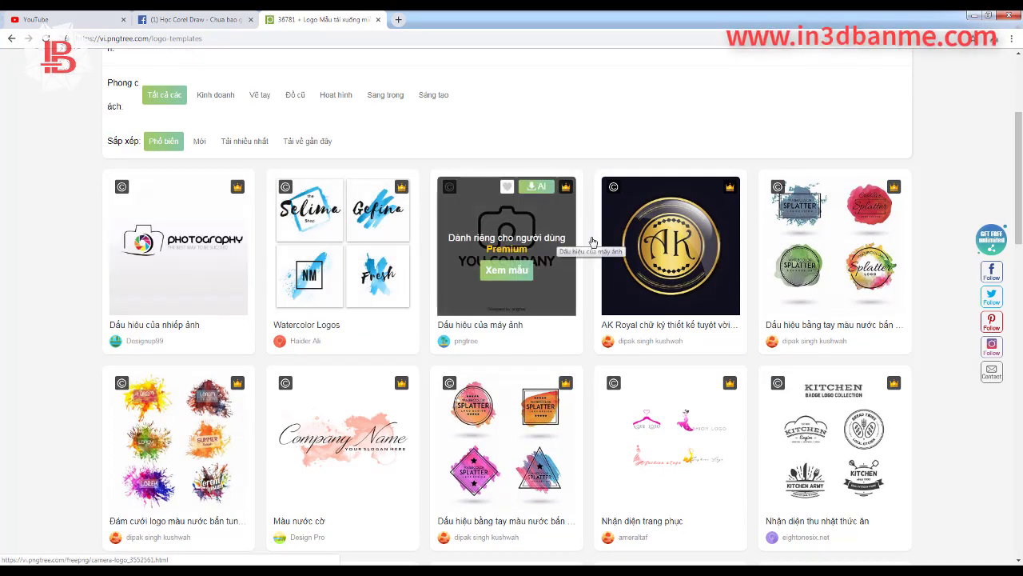
scroll(164, 373, down, 1)
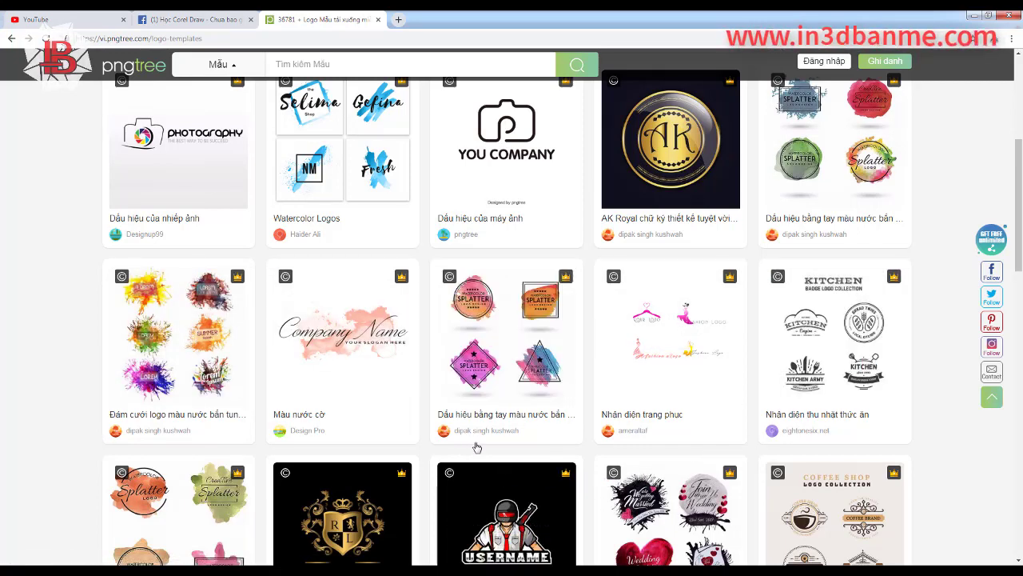
scroll(387, 394, down, 1)
scroll(387, 394, down, 1)
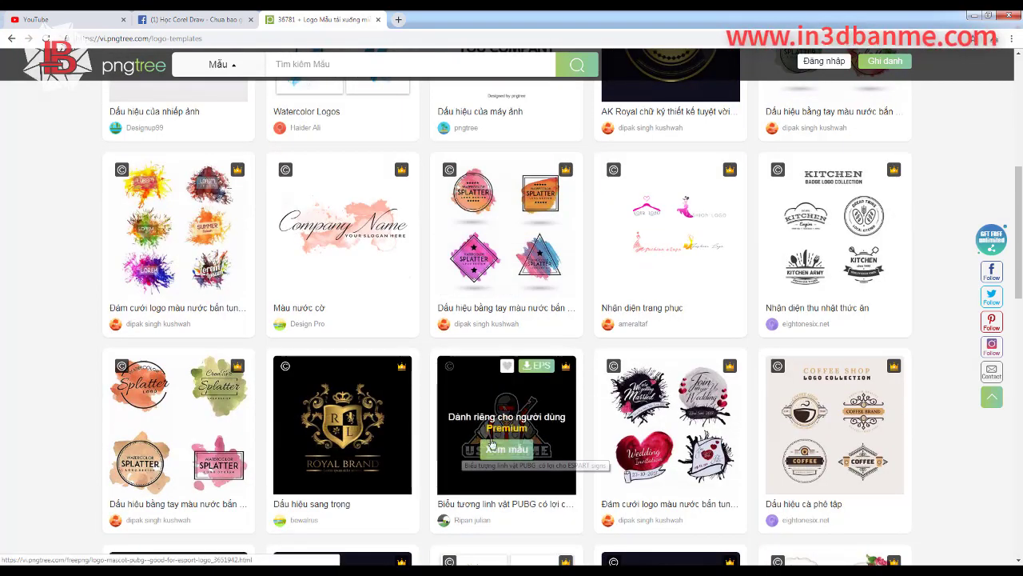
scroll(474, 427, down, 1)
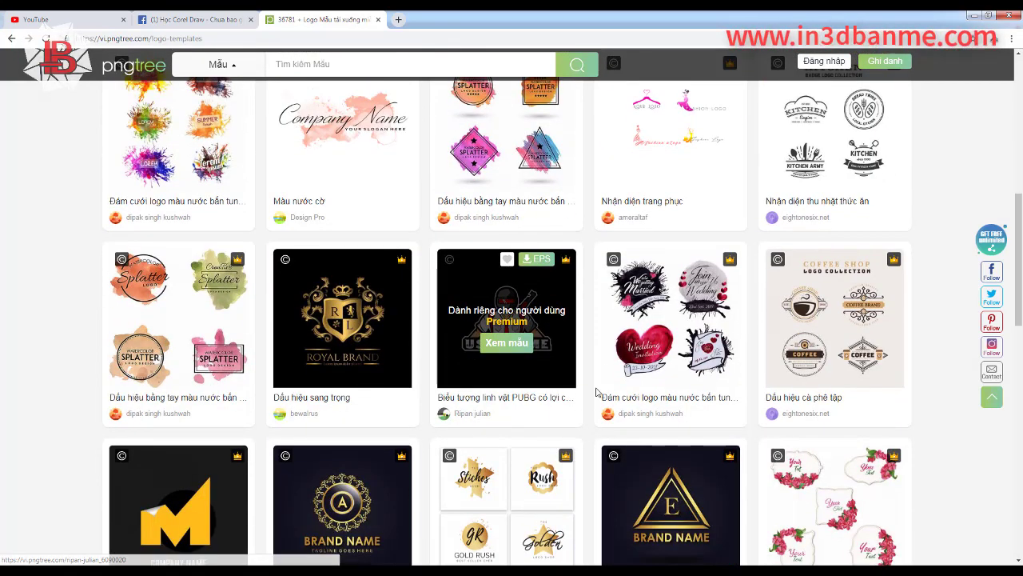
scroll(635, 384, down, 1)
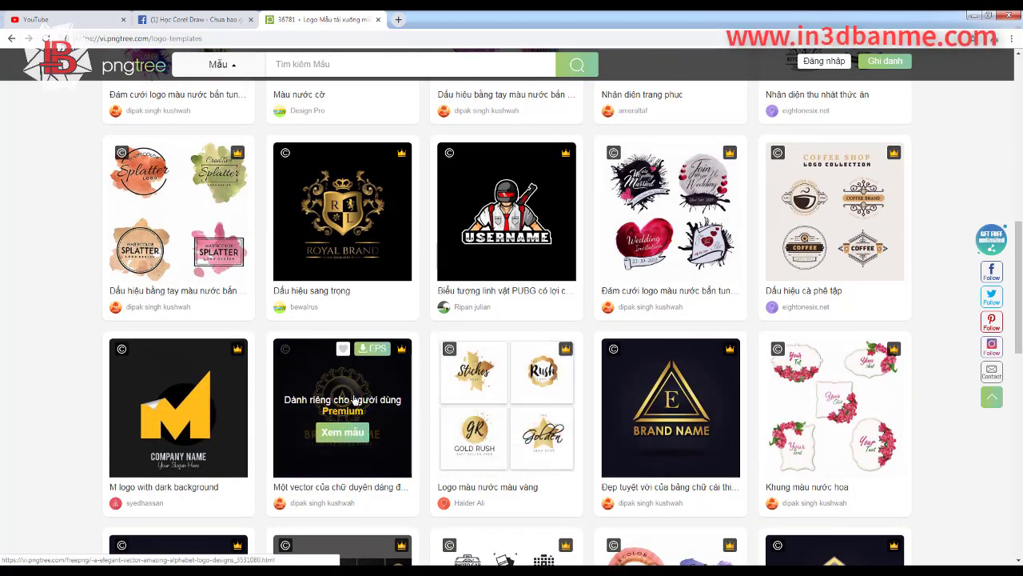
Open the template with the letter A in an ornate gold ring and examine its preview and details
click(343, 430)
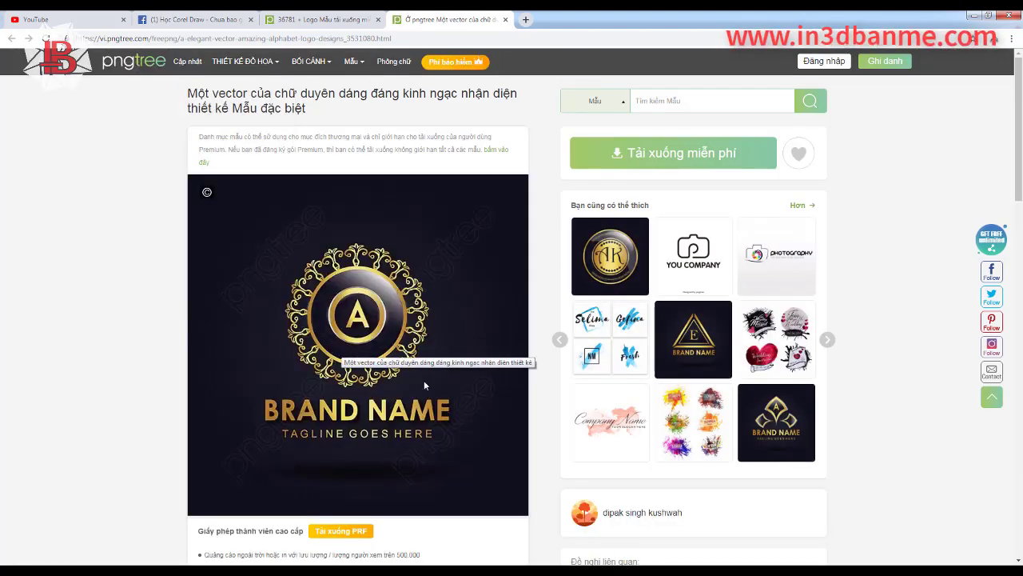
scroll(375, 391, down, 1)
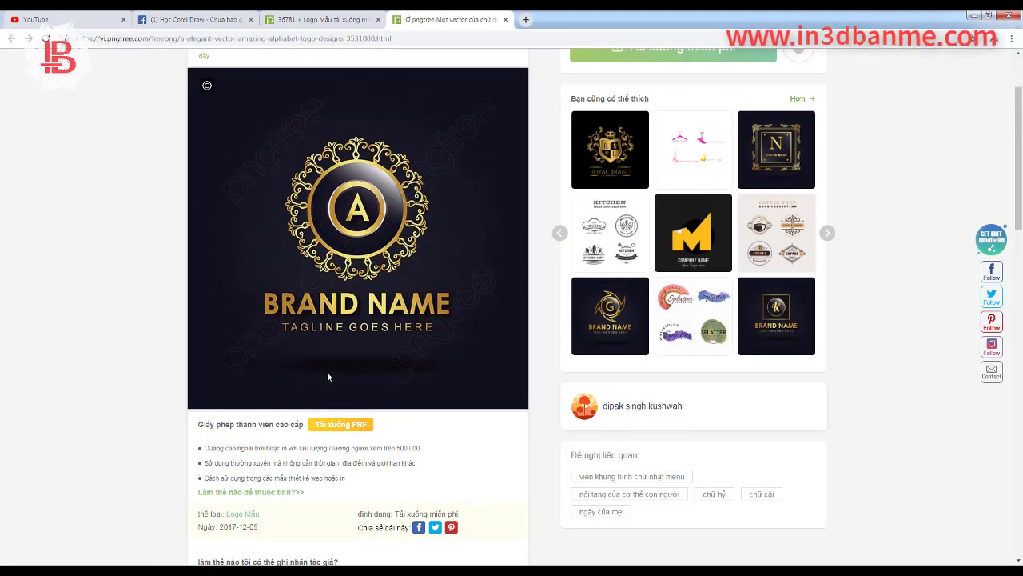
scroll(380, 227, up, 1)
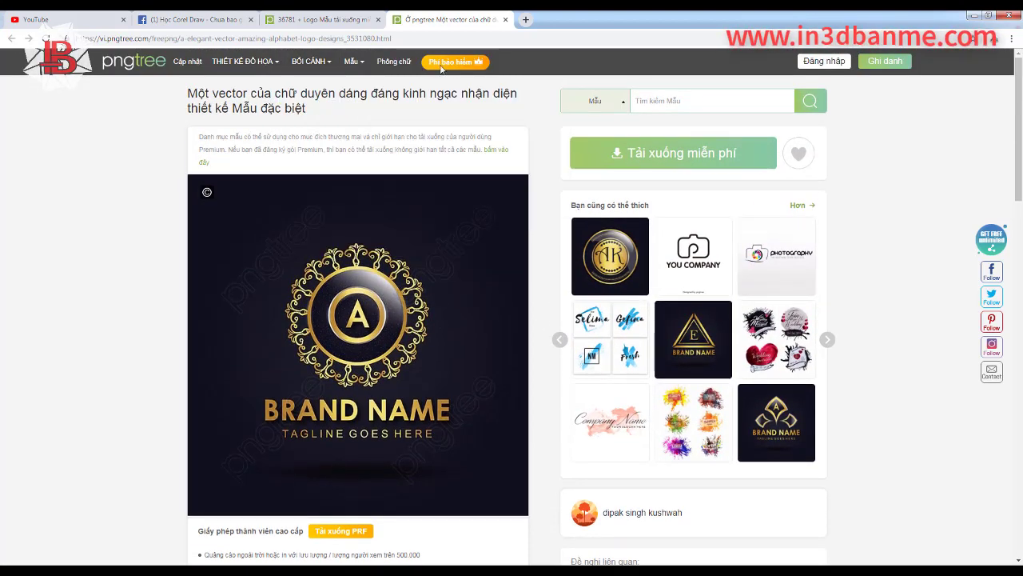
click(319, 20)
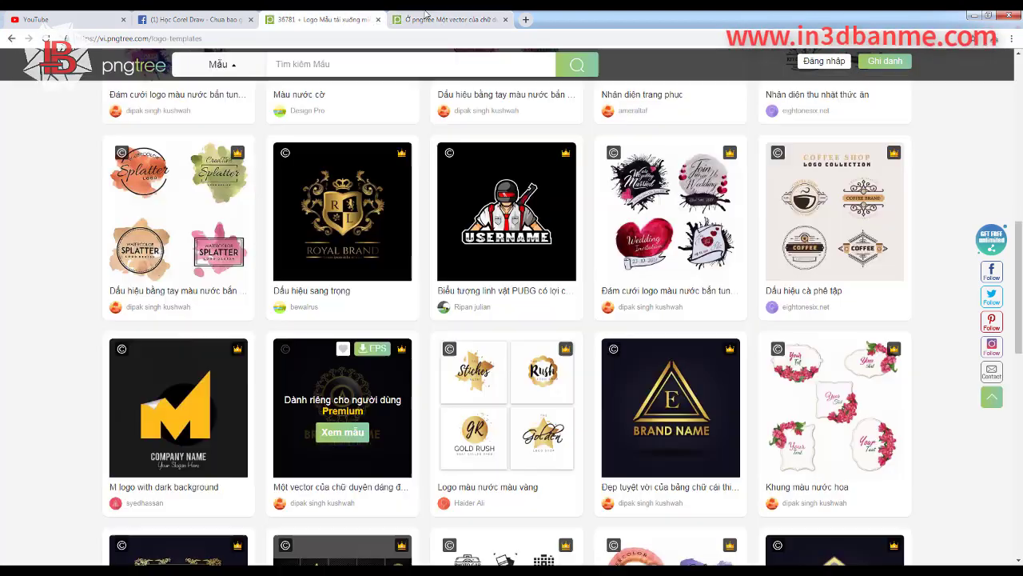
click(496, 26)
Replace the template page with a Google search for "go" and show the image results
click(327, 38)
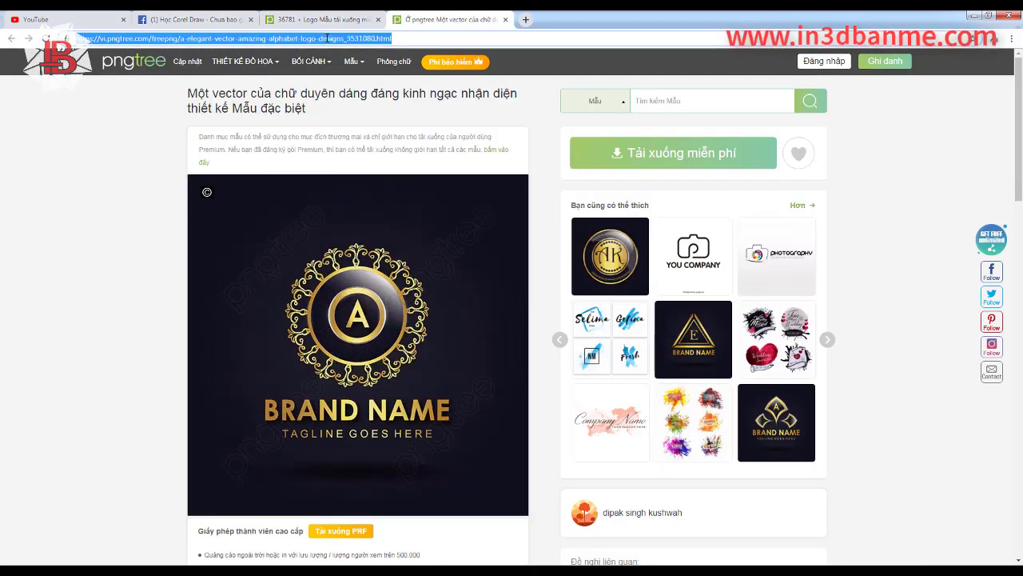
text(go)
key(Return)
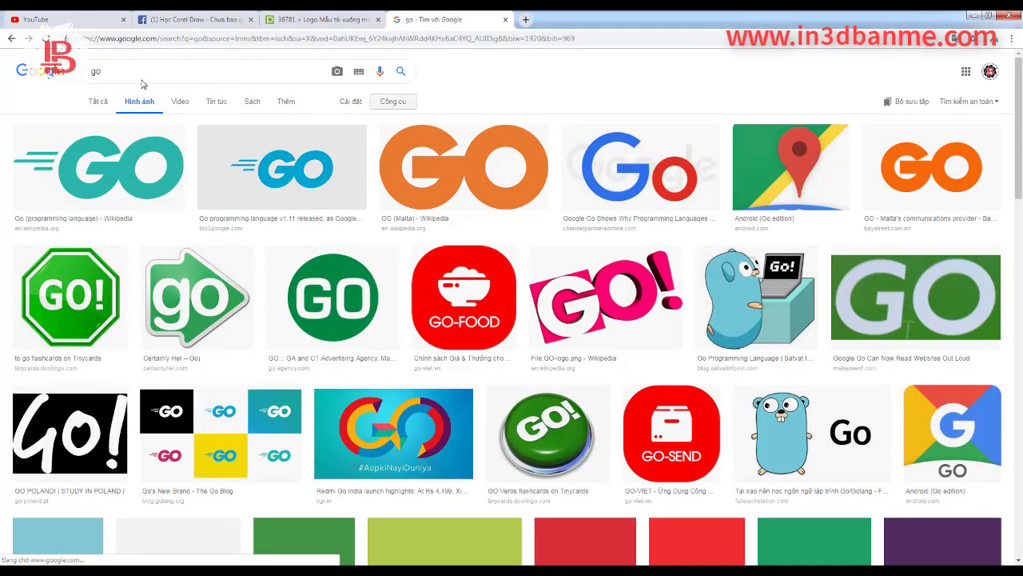
Change the image search to "lk logo" and run it
click(142, 80)
key(ctrl+a)
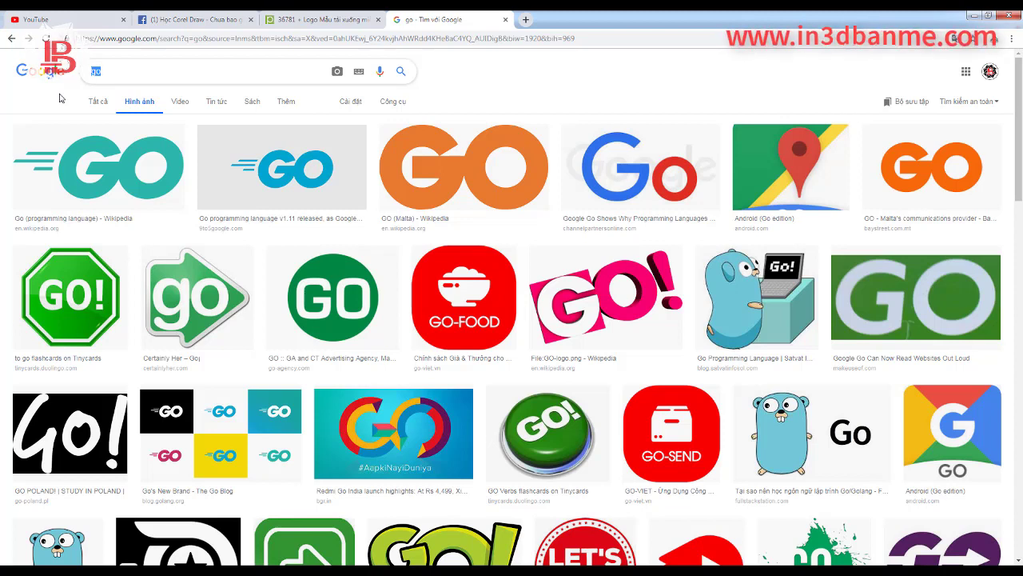
text(lk log)
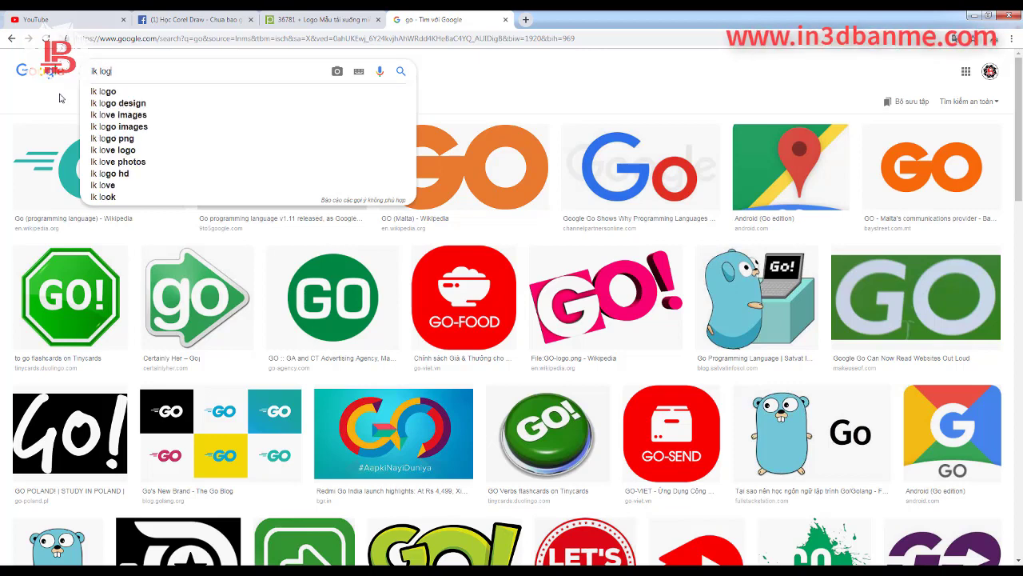
text(o)
key(Return)
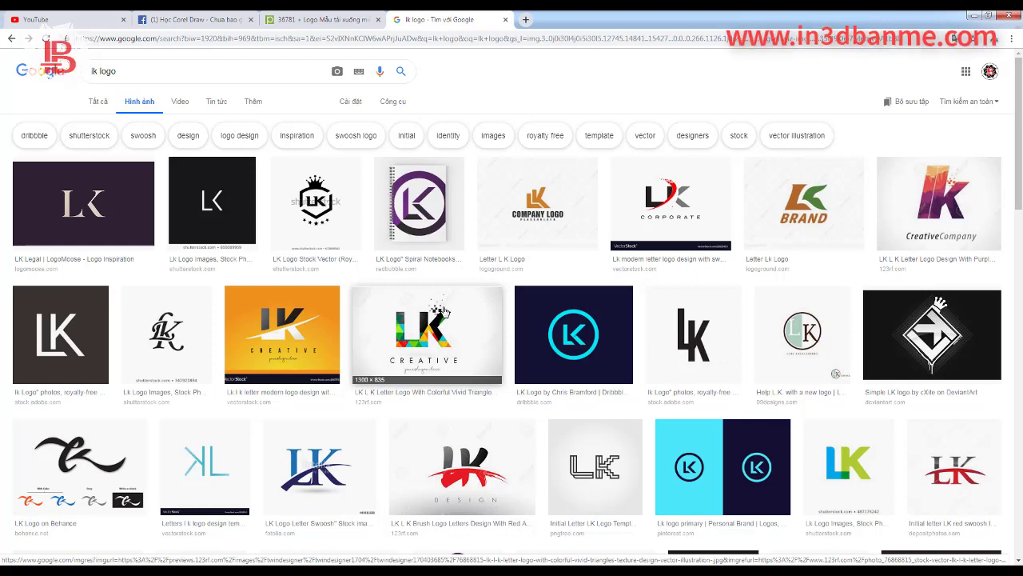
Look through the LK logo image results for ways of combining the two letters
scroll(197, 224, down, 1)
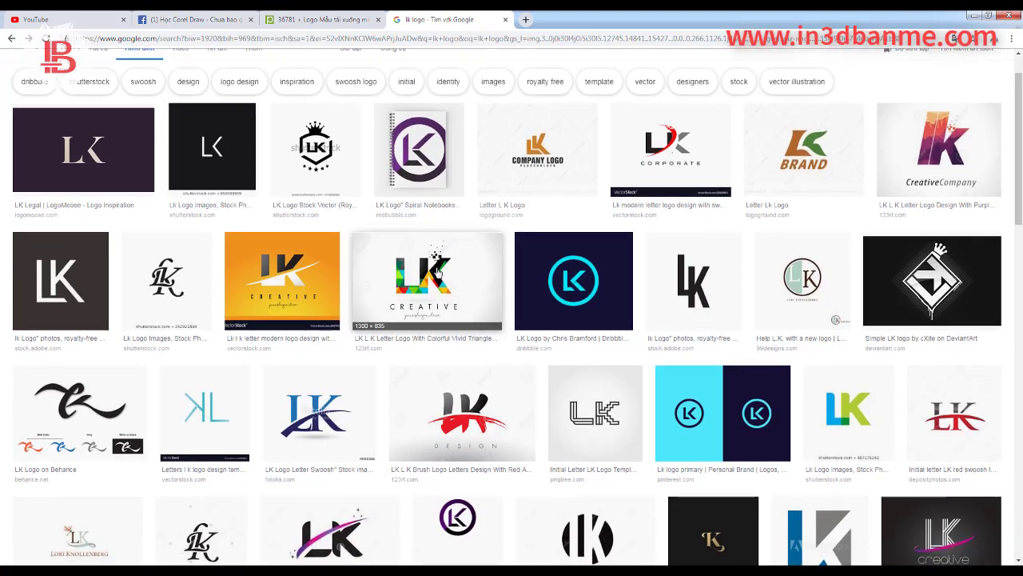
scroll(437, 273, down, 2)
scroll(464, 328, down, 1)
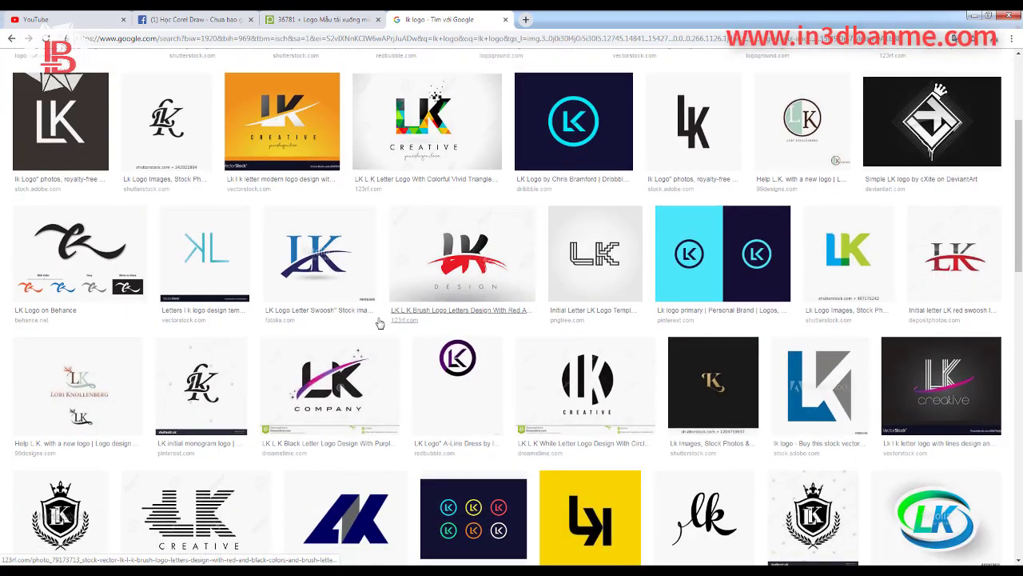
scroll(380, 323, down, 3)
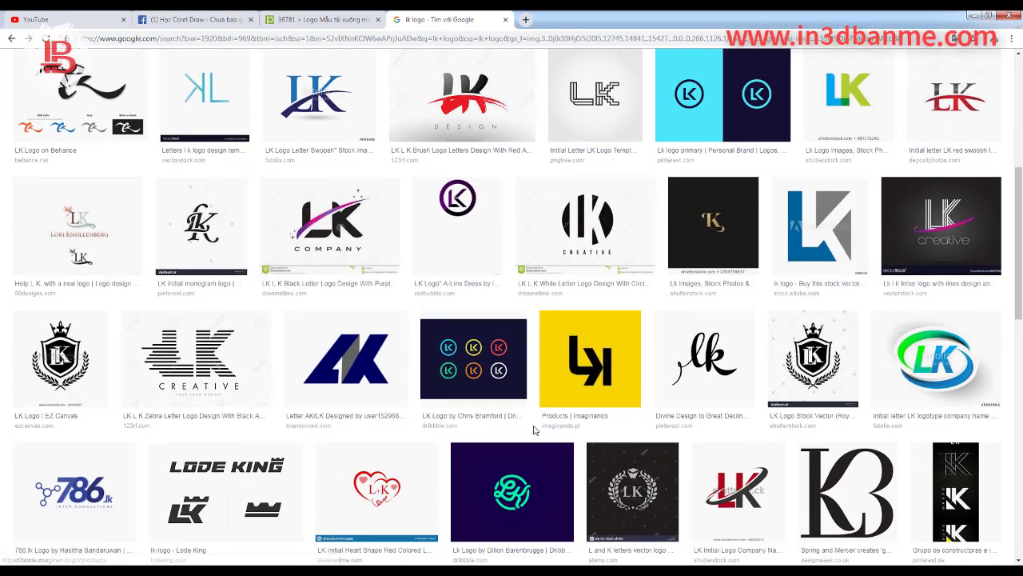
scroll(534, 430, down, 1)
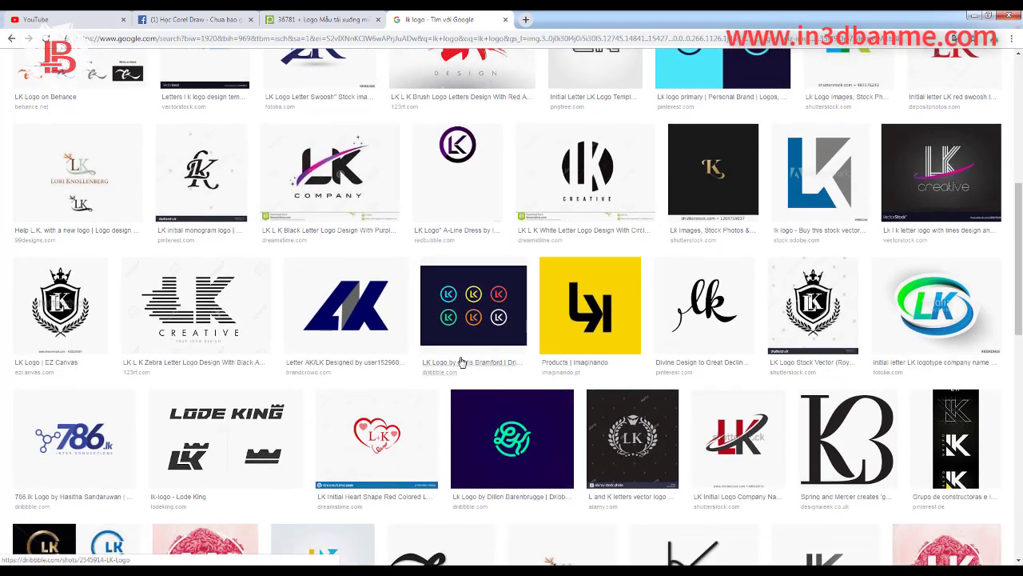
scroll(461, 362, down, 3)
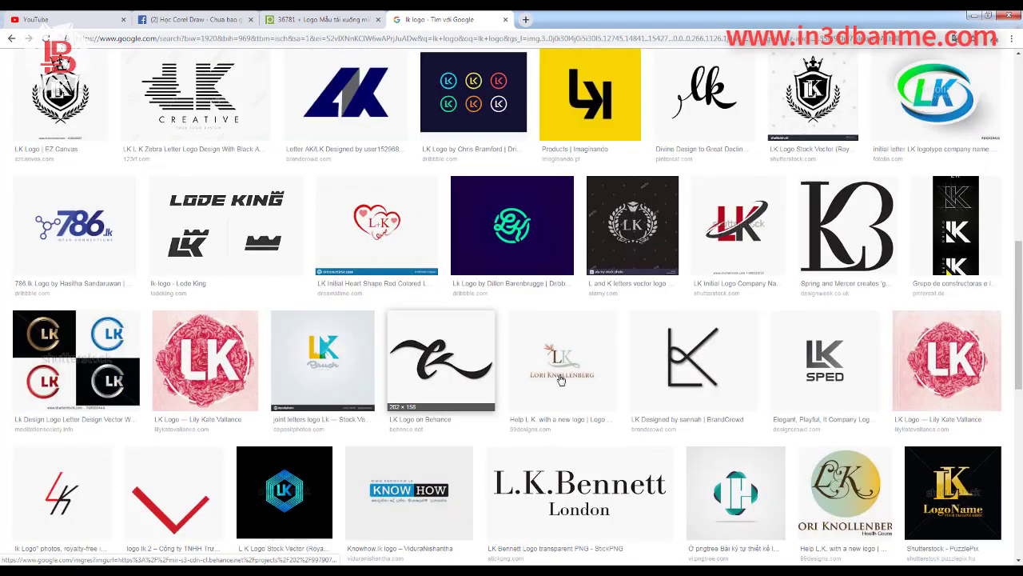
scroll(632, 375, down, 3)
scroll(327, 302, up, 13)
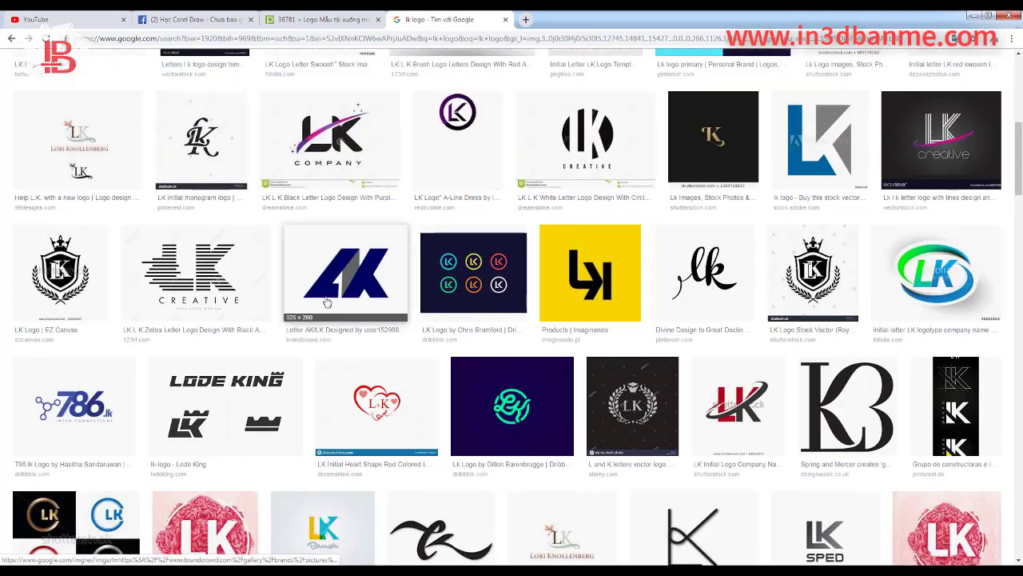
scroll(327, 302, up, 2)
Leave the LK logo image results and open a new blank browser tab
click(116, 72)
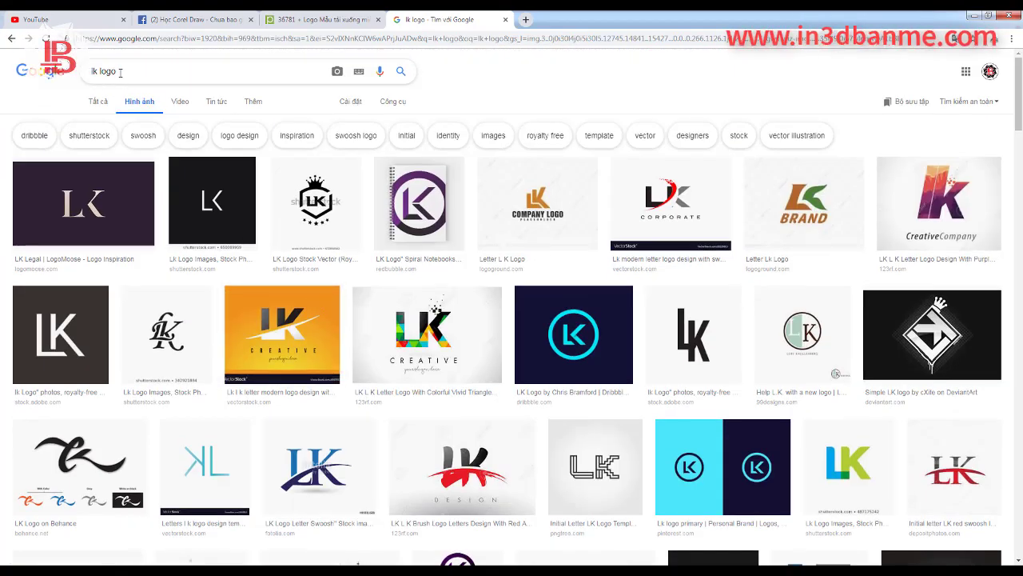
drag(115, 72, 62, 85)
click(526, 20)
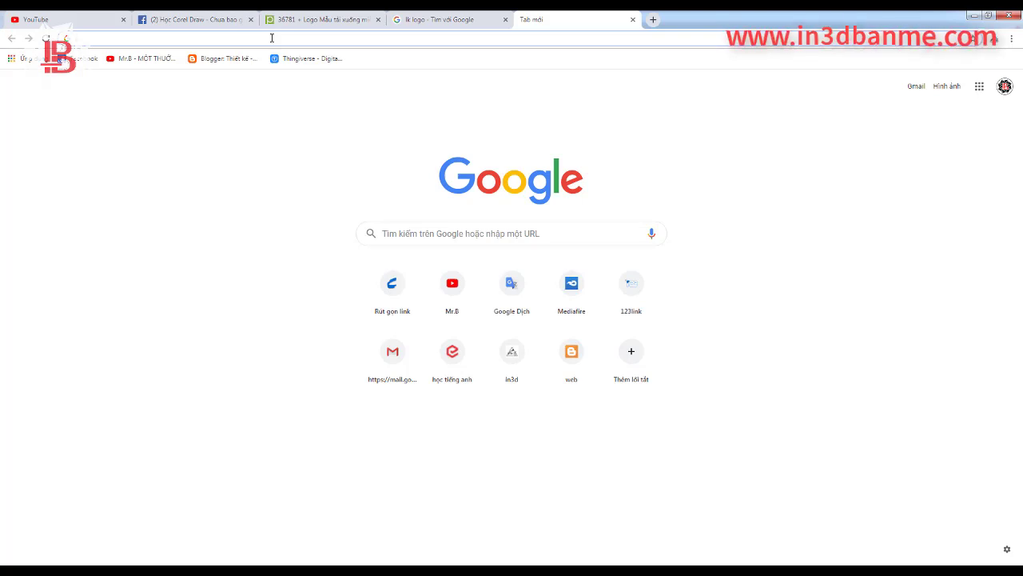
text(the)
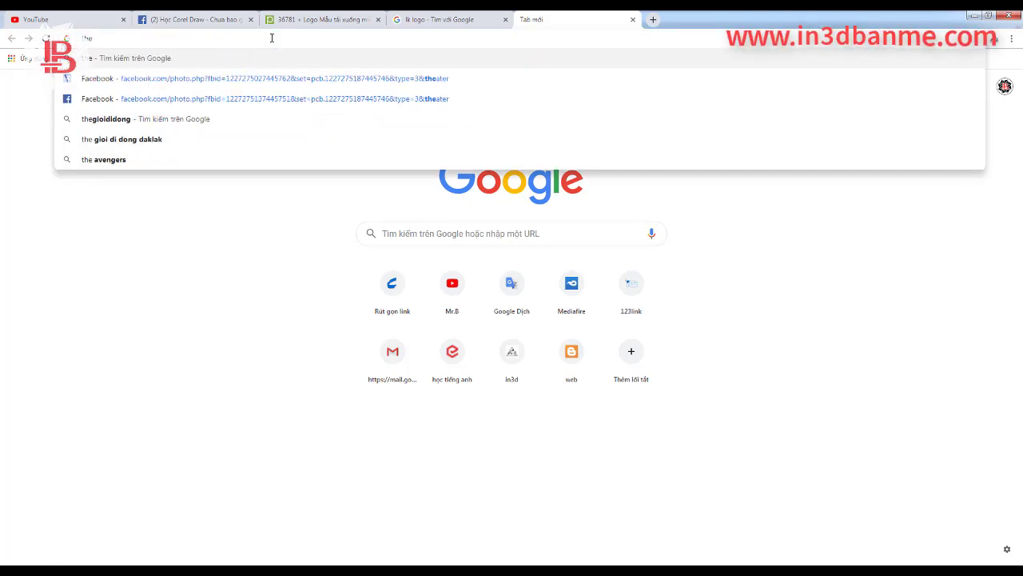
key(BackSpace)
text(iet ke l)
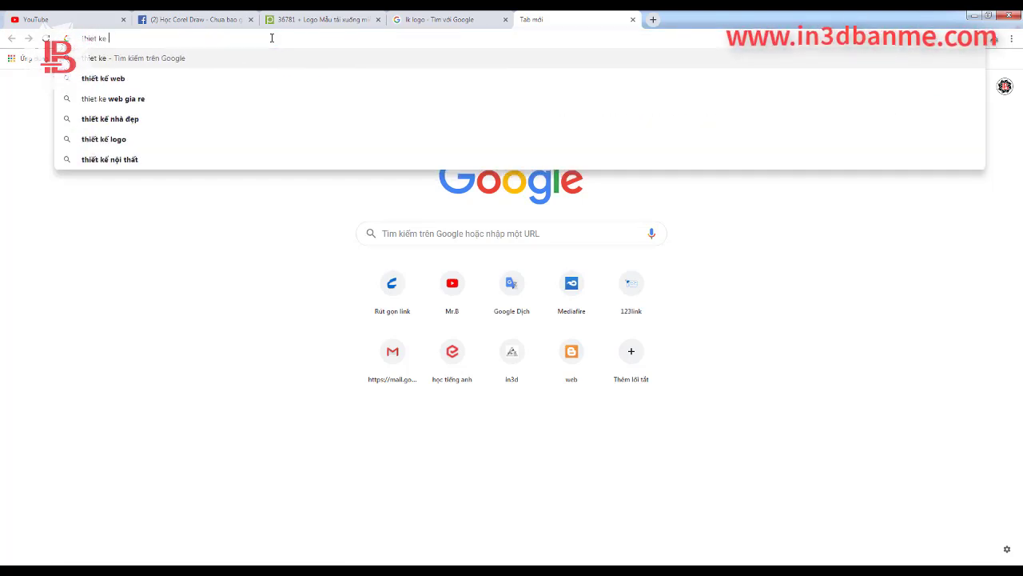
text(ogo)
key(BackSpace)
key(BackSpace)
key(BackSpace)
key(BackSpace)
key(BackSpace)
key(BackSpace)
key(BackSpace)
key(BackSpace)
key(BackSpace)
key(BackSpace)
key(BackSpace)
key(BackSpace)
key(BackSpace)
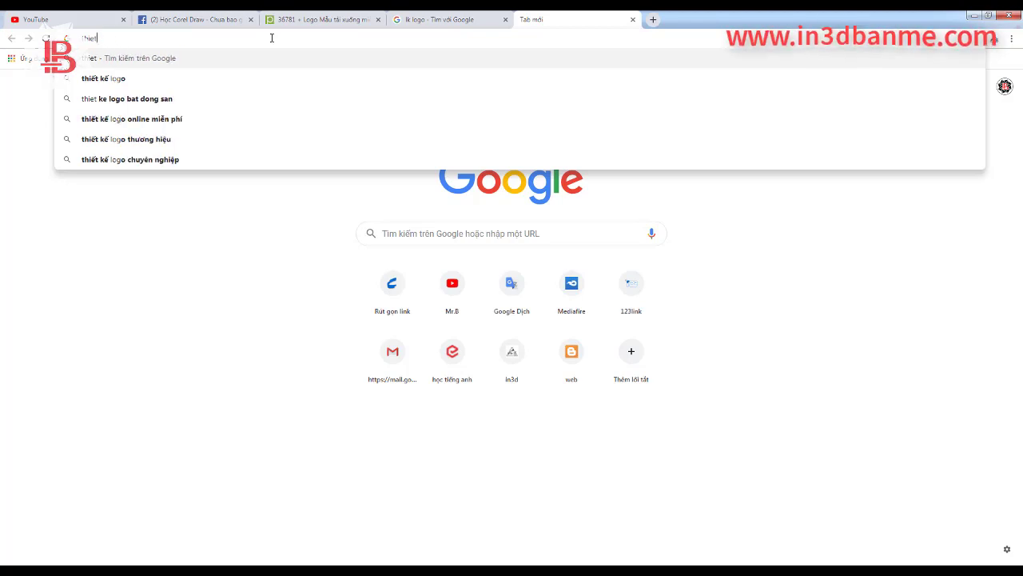
Search Google for "logo design"
text(logo d)
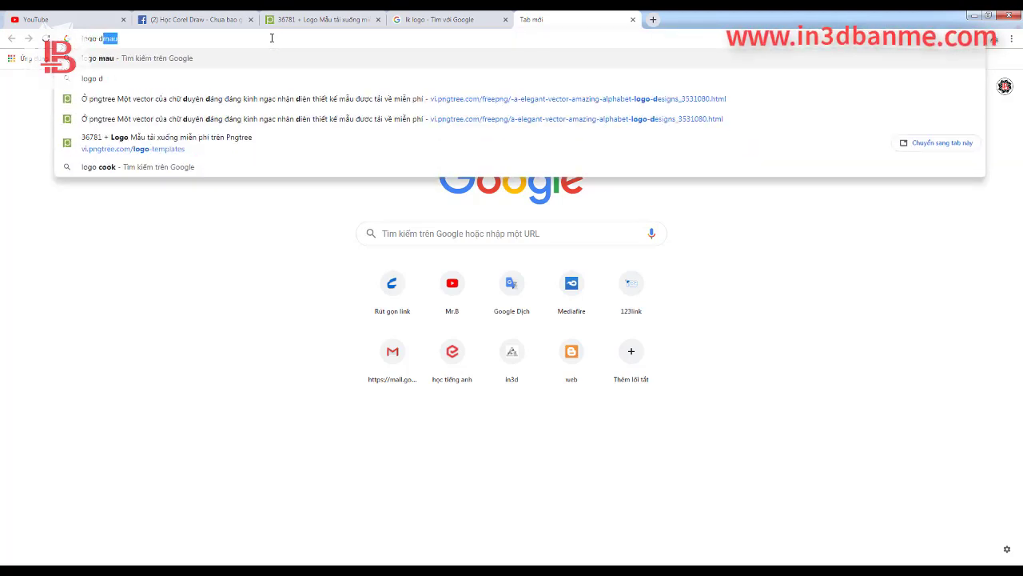
text(esign)
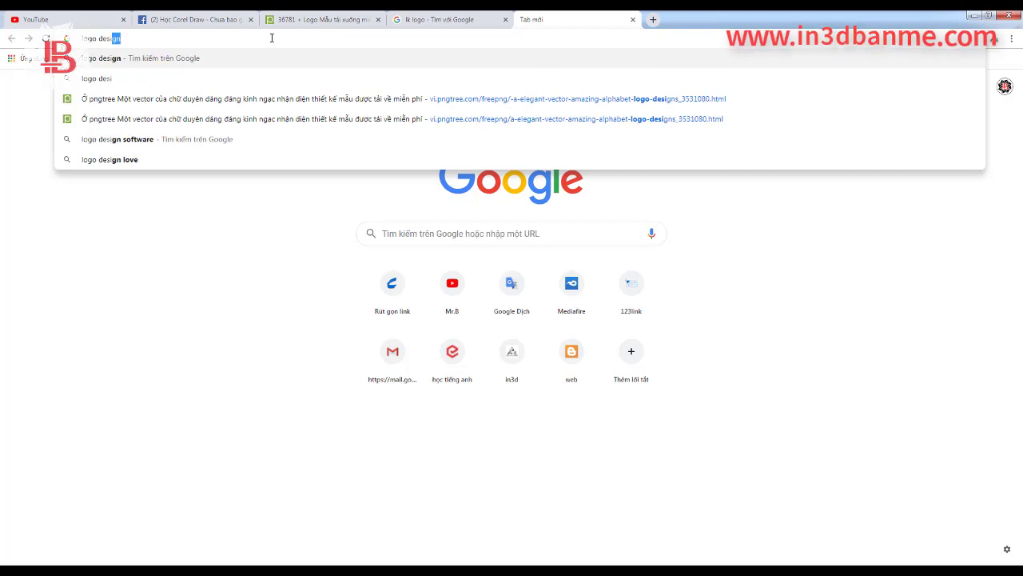
key(Return)
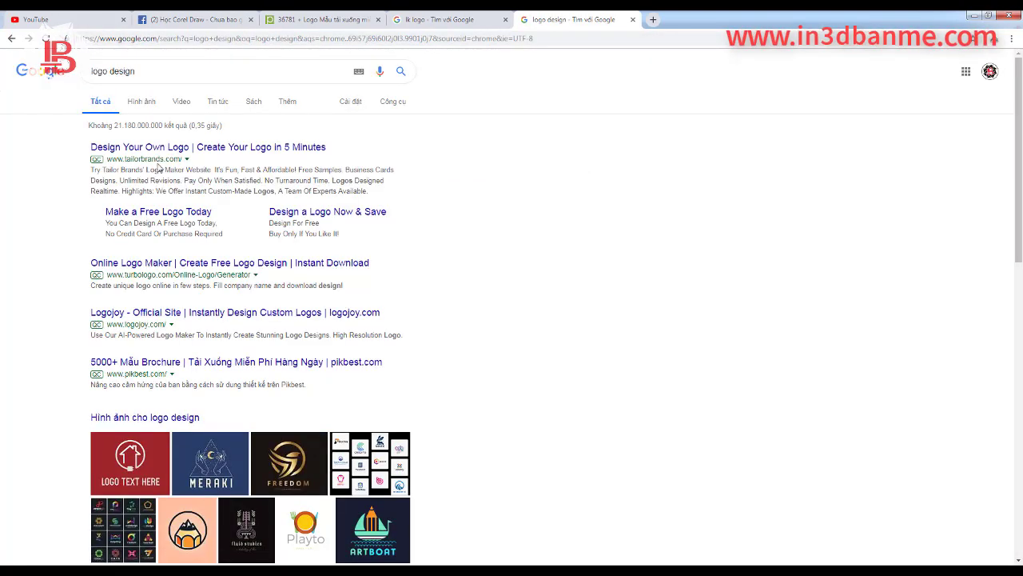
Open the Tailor Brands logo maker from the results and start a logo design named "bd"
click(157, 149)
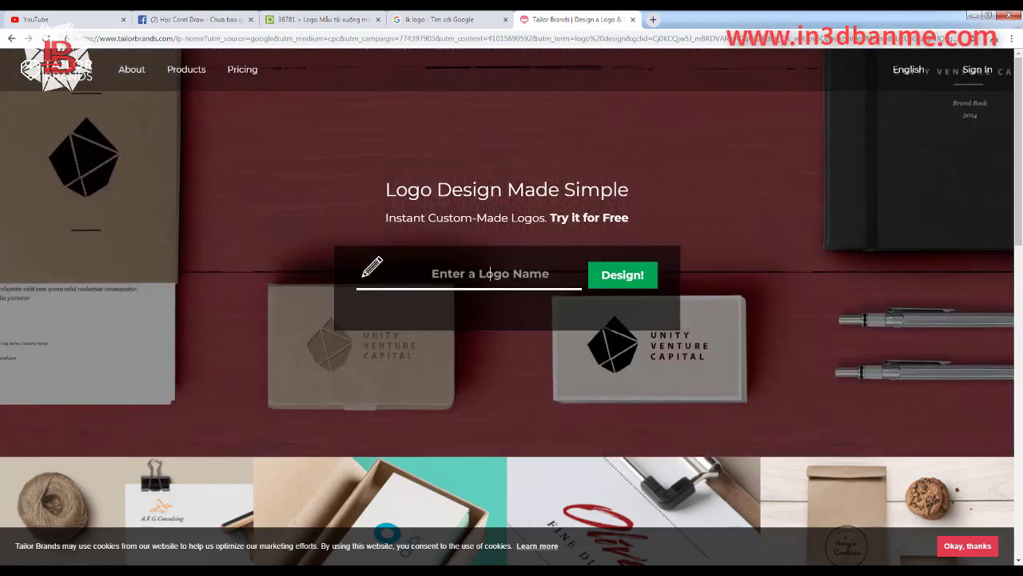
text(bd)
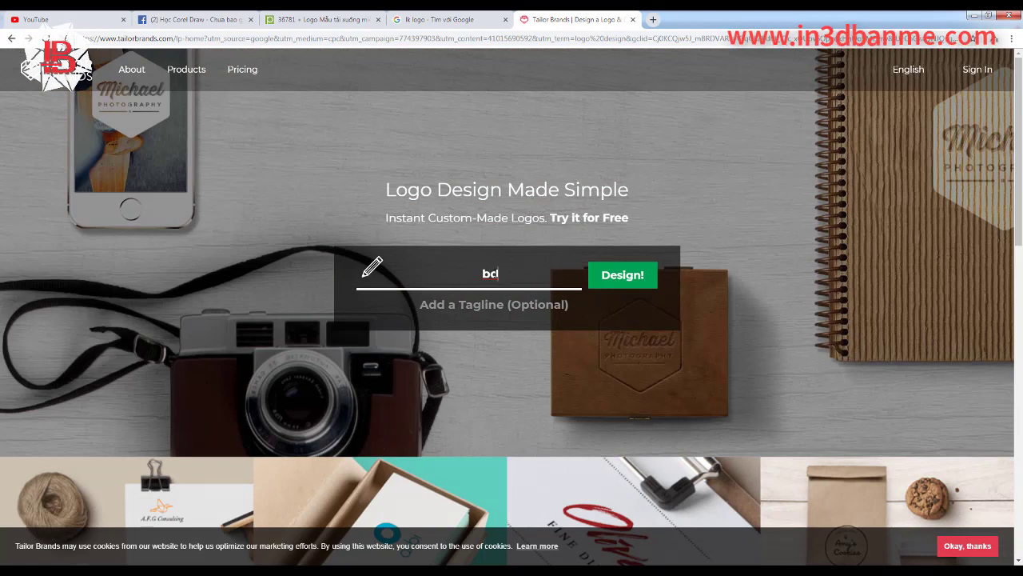
click(613, 277)
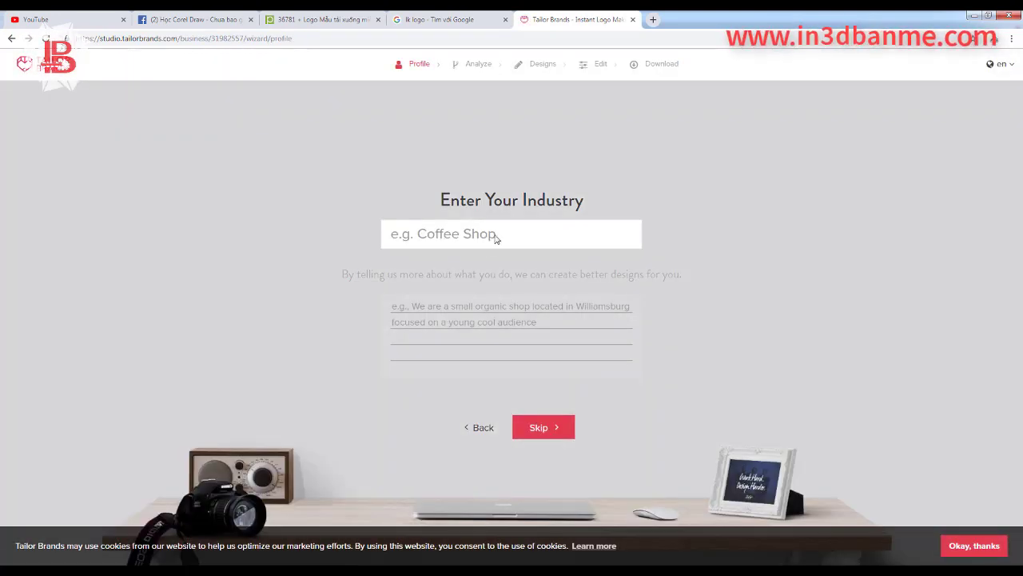
click(441, 237)
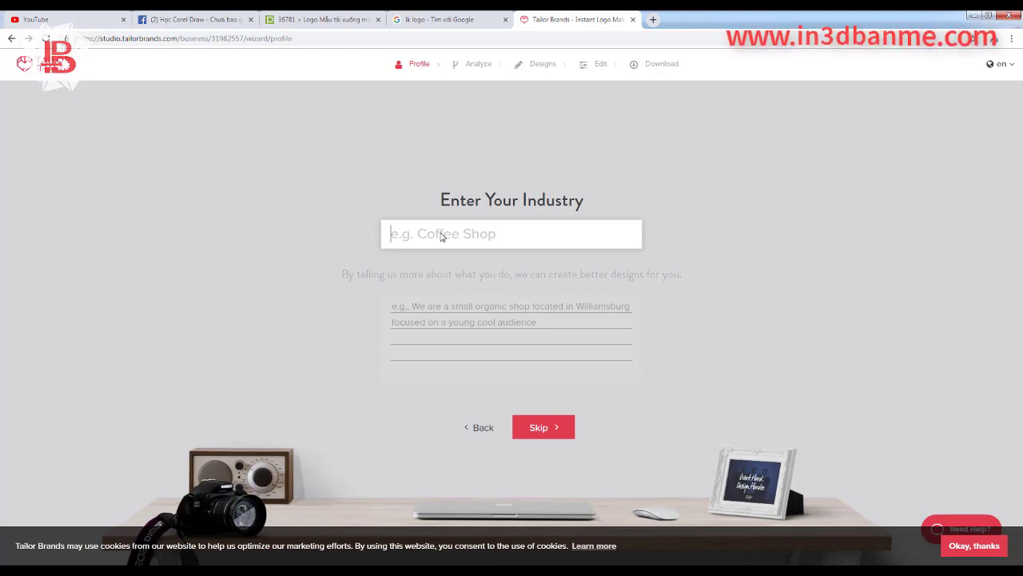
text(eve)
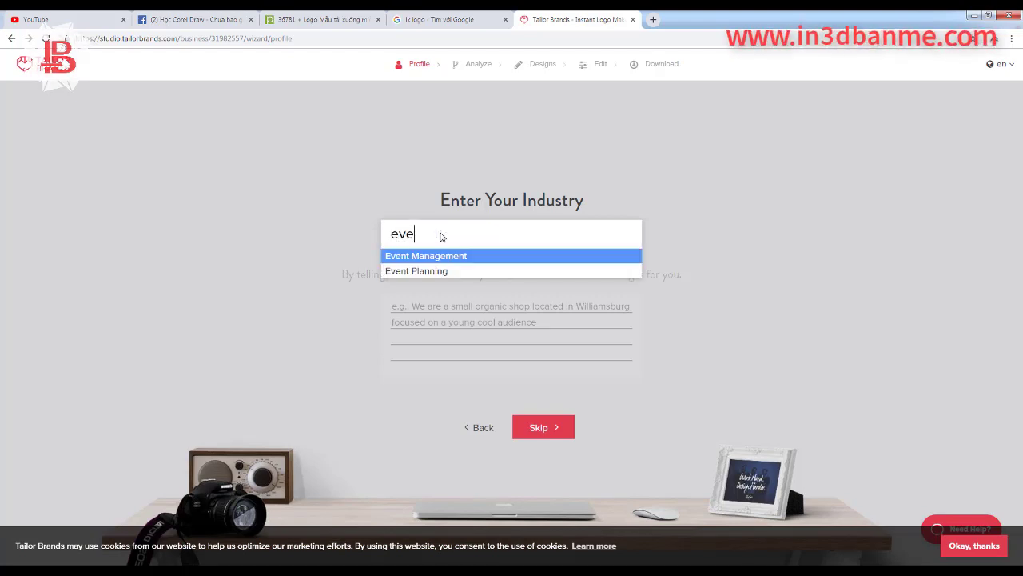
key(BackSpace)
key(BackSpace)
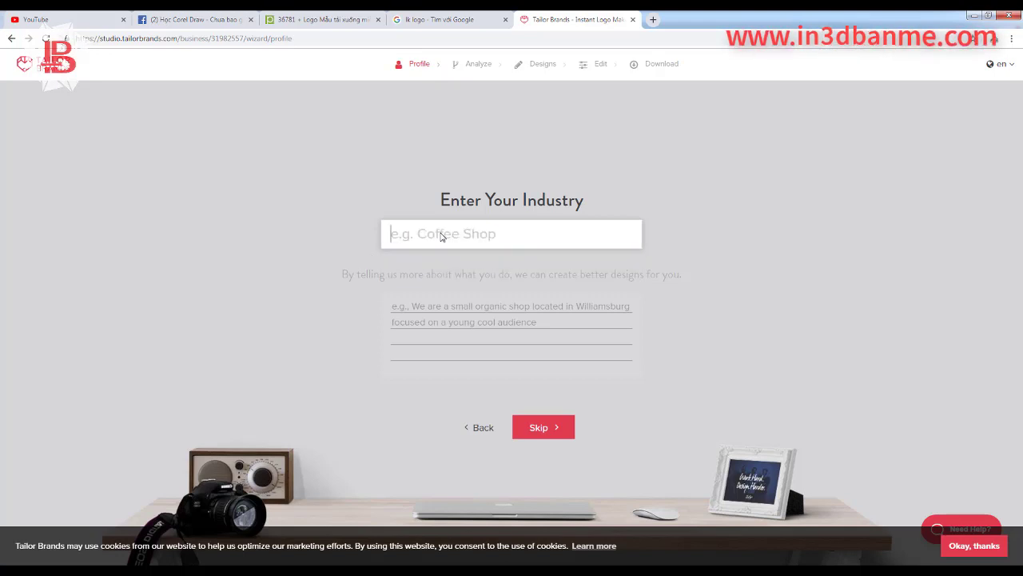
text(dé)
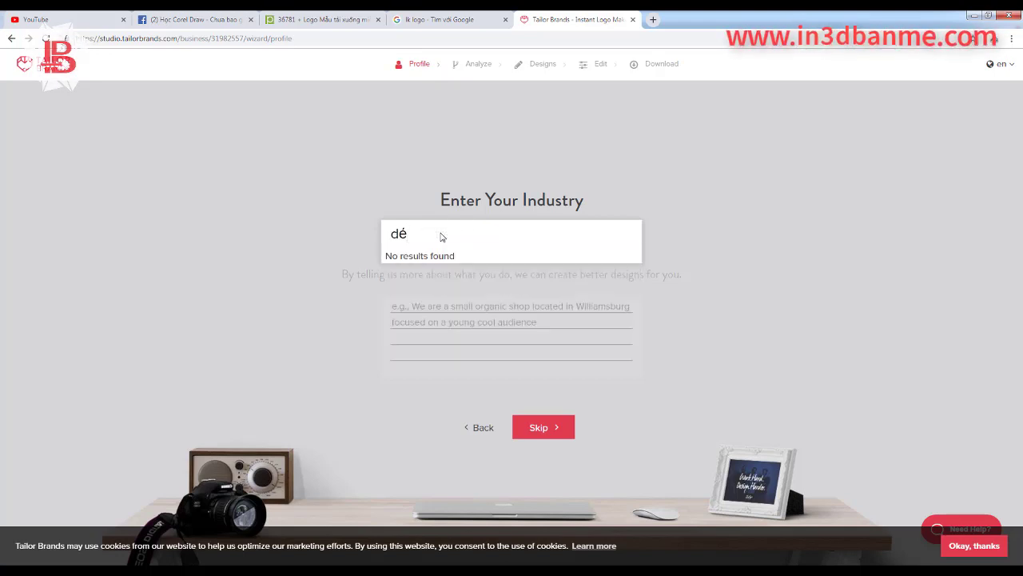
text(s)
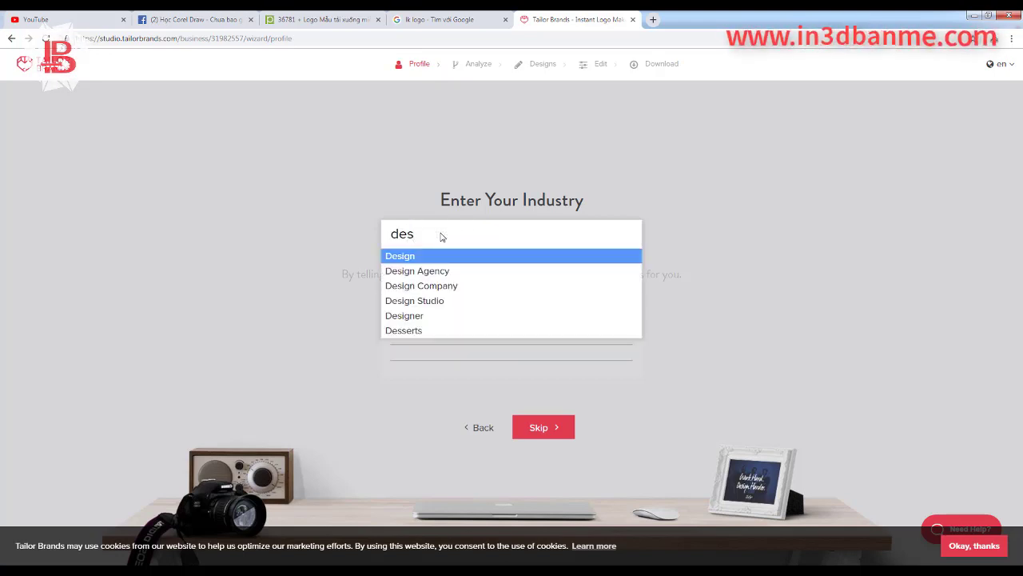
key(BackSpace)
key(BackSpace)
key(BackSpace)
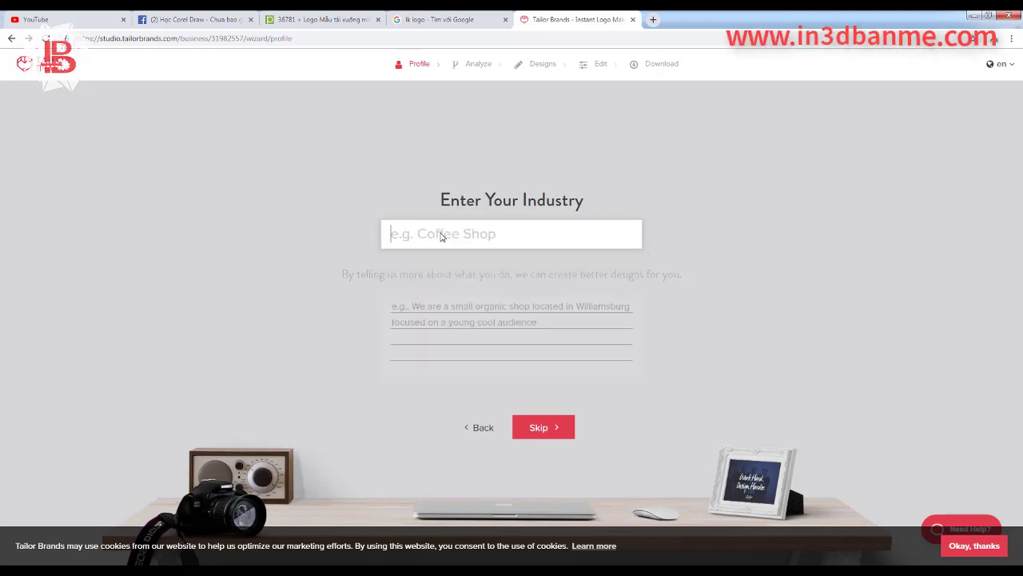
text(hair)
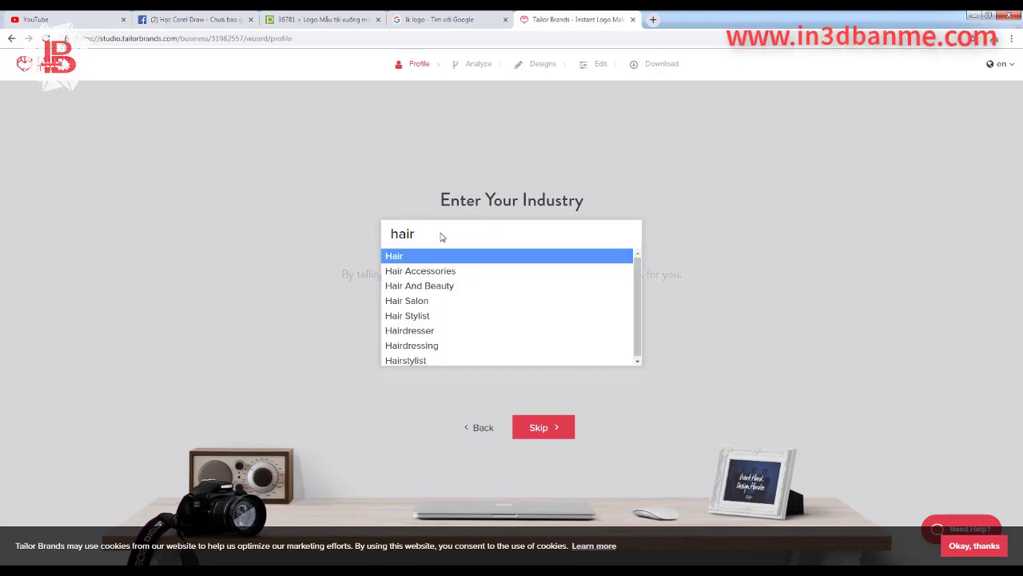
key(BackSpace)
key(BackSpace)
key(BackSpace)
key(BackSpace)
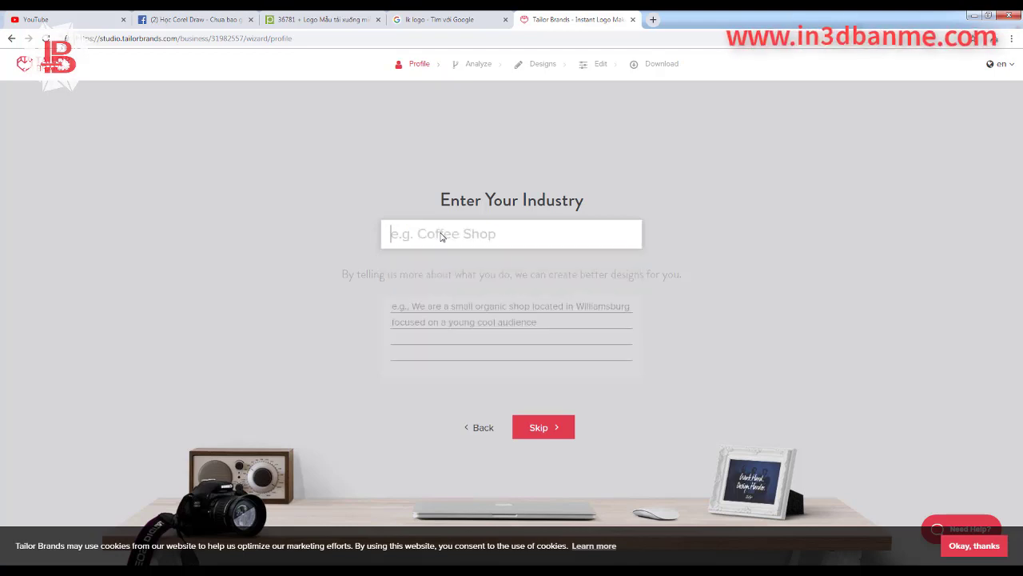
Set the logo's industry to Art and continue to the logo type choice
text(art)
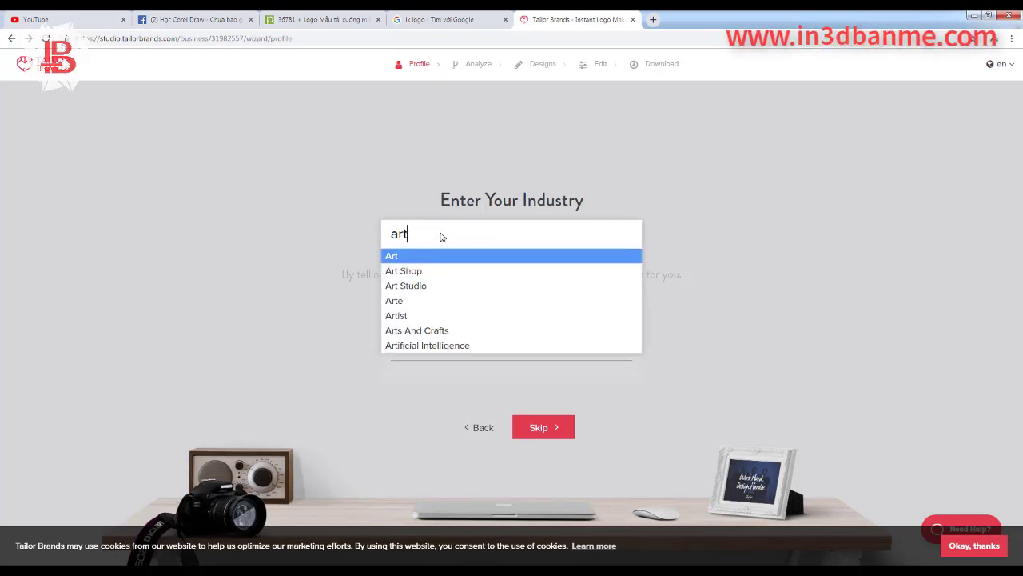
click(397, 259)
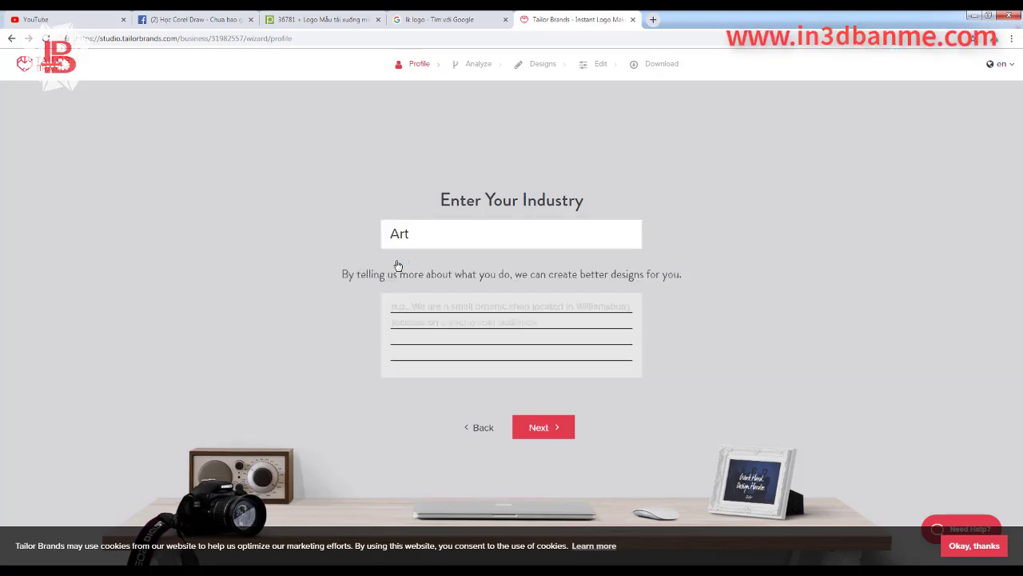
click(540, 428)
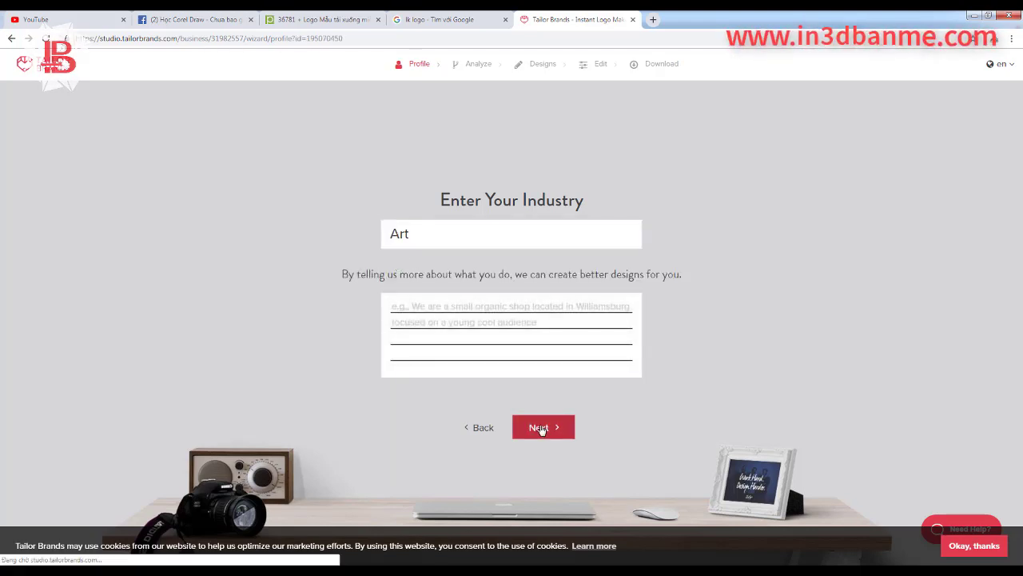
Choose an icon-based logo with an abstract shape as its icon
click(391, 356)
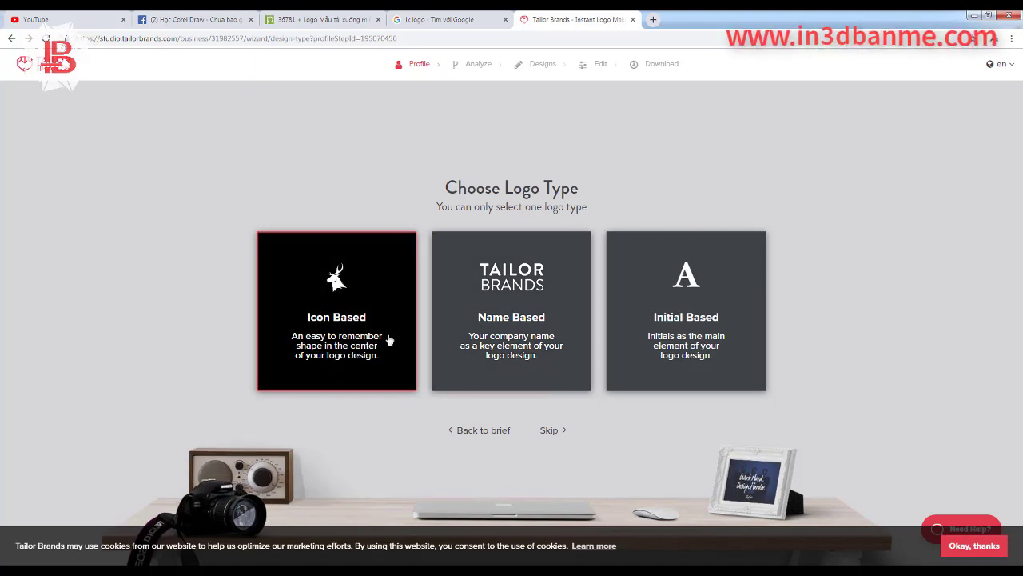
click(336, 280)
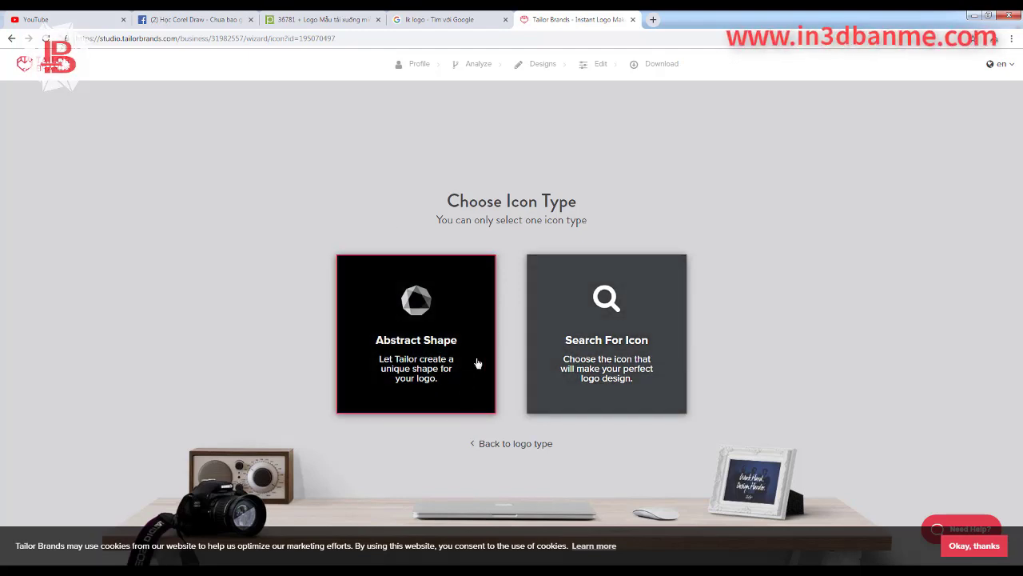
click(404, 309)
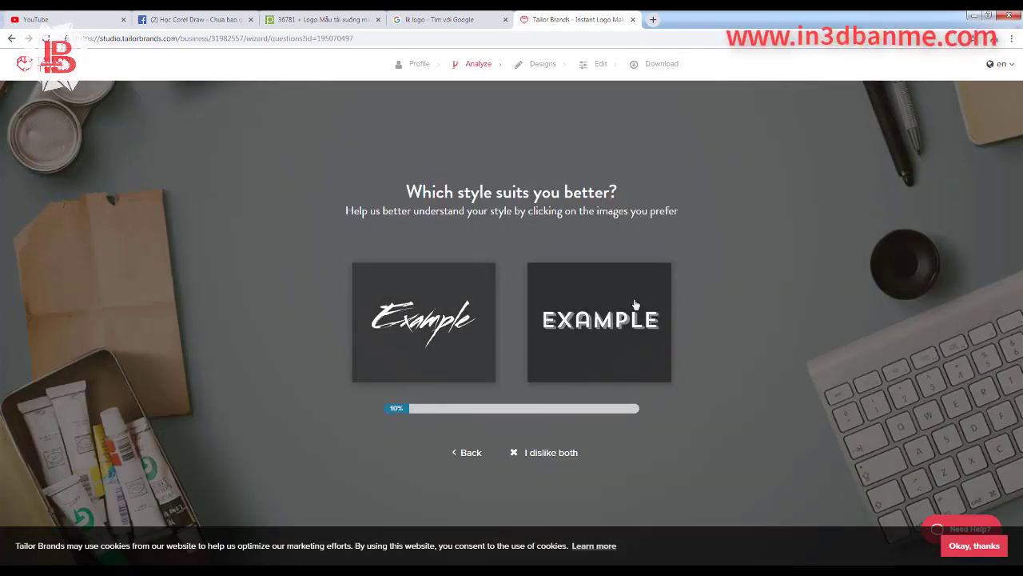
Answer all the lettering style questions by choosing a preferred sample from each pair until the logo designs are generated
click(614, 336)
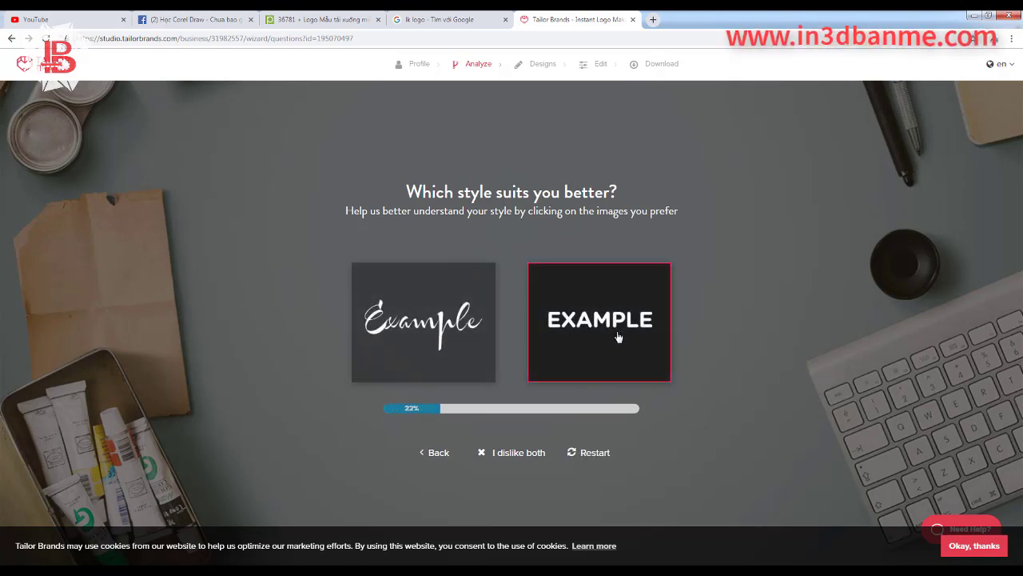
click(457, 330)
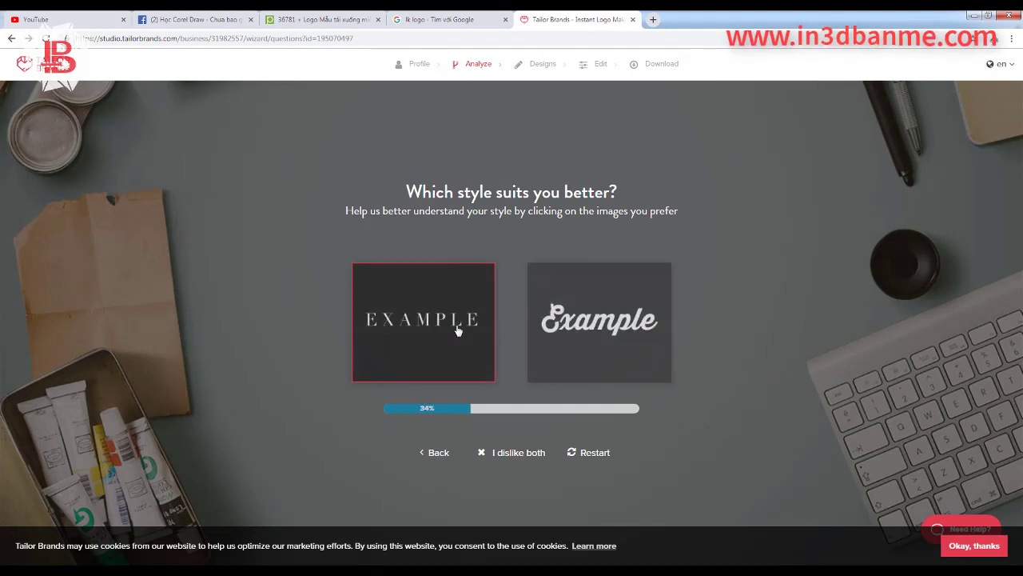
click(581, 318)
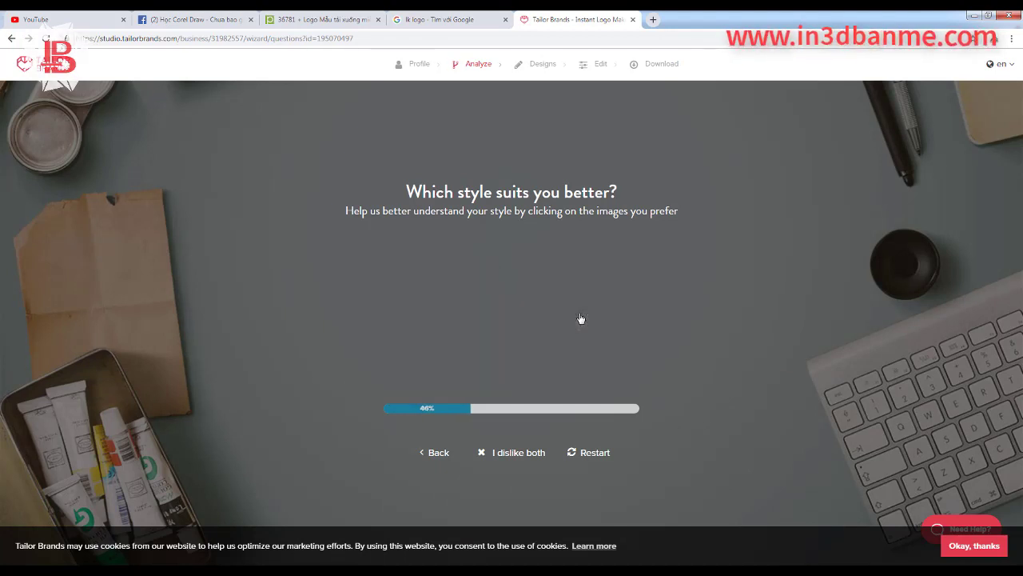
click(581, 317)
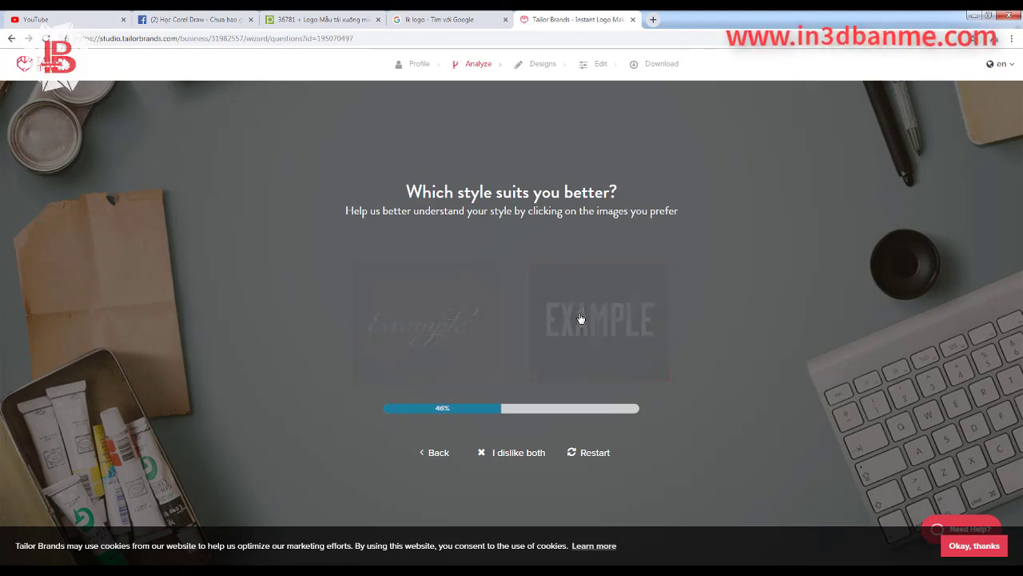
click(581, 319)
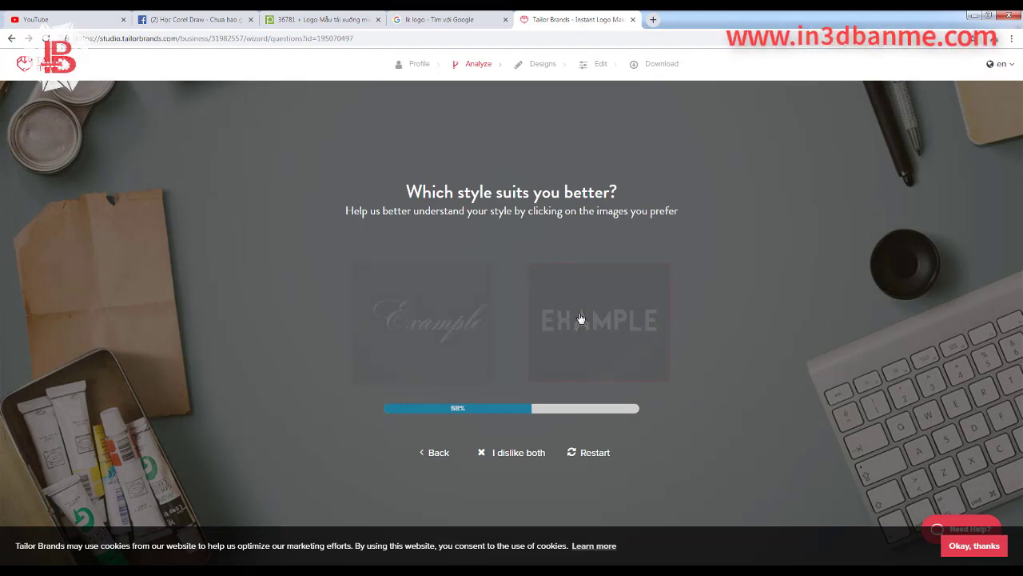
click(581, 318)
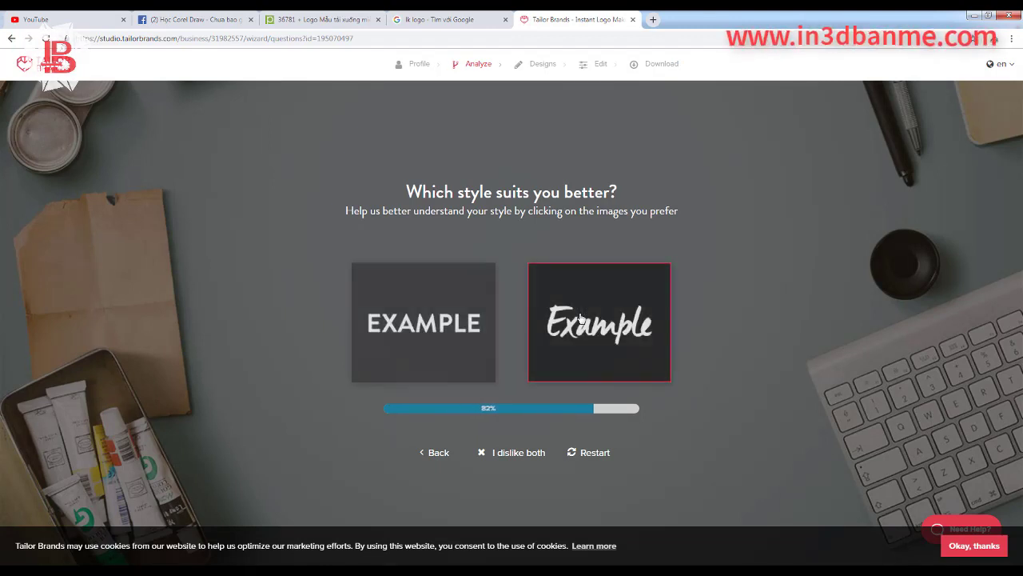
click(581, 319)
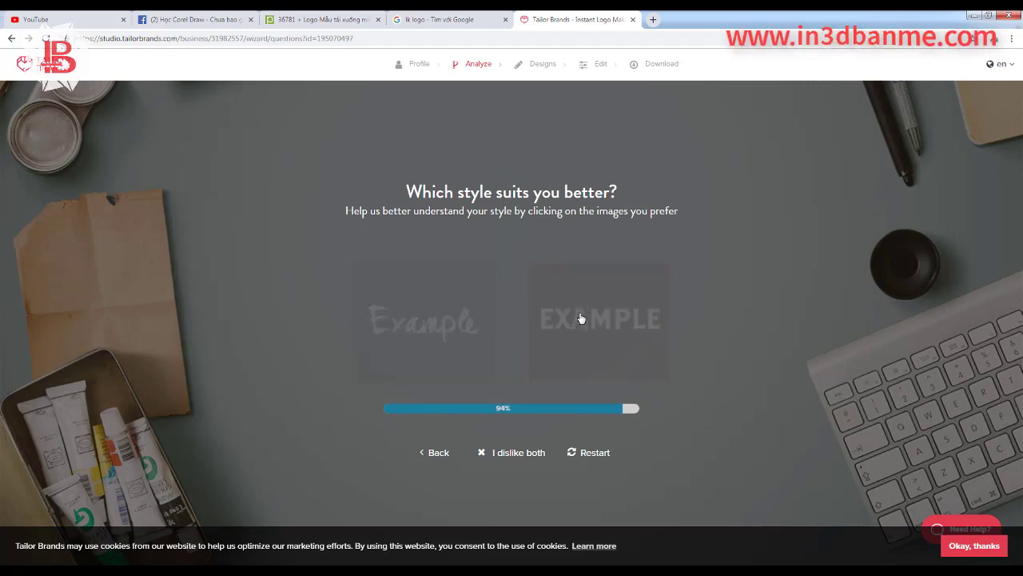
click(582, 318)
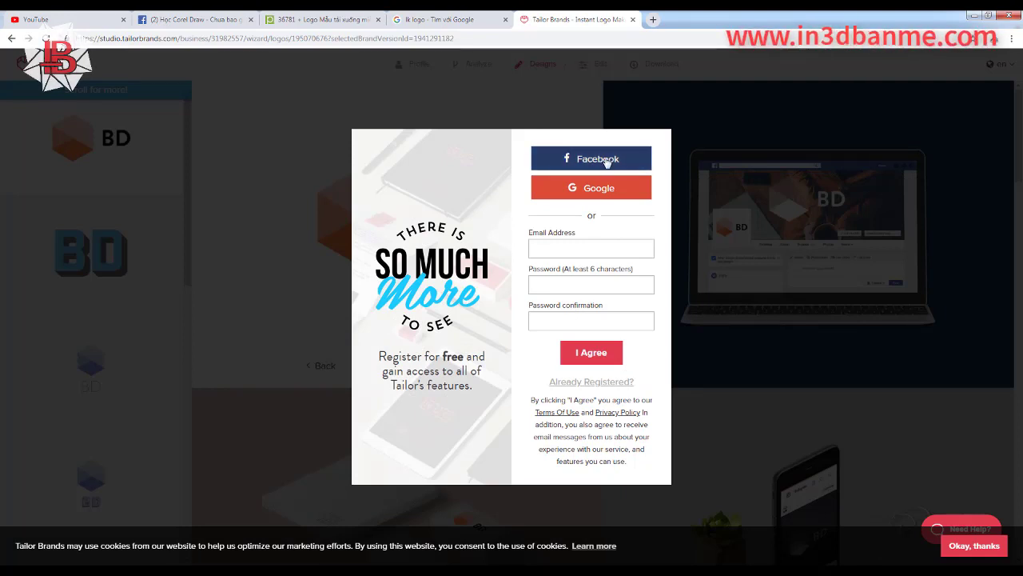
Try submitting the empty registration form, and register through Facebook instead to access the designs
click(590, 356)
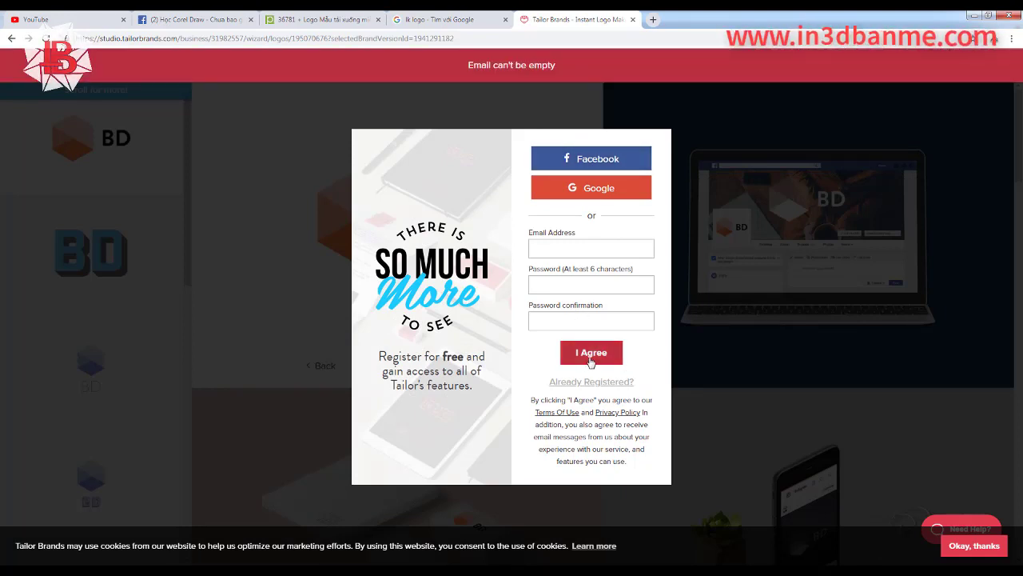
click(544, 166)
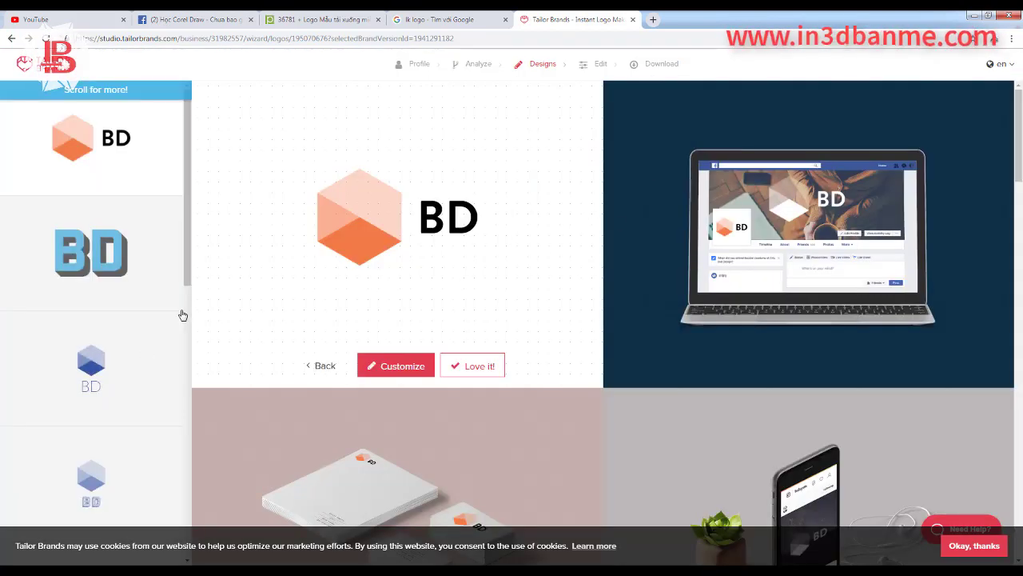
Look through the list of generated BD logo designs to its end and request more logos
scroll(98, 194, down, 1)
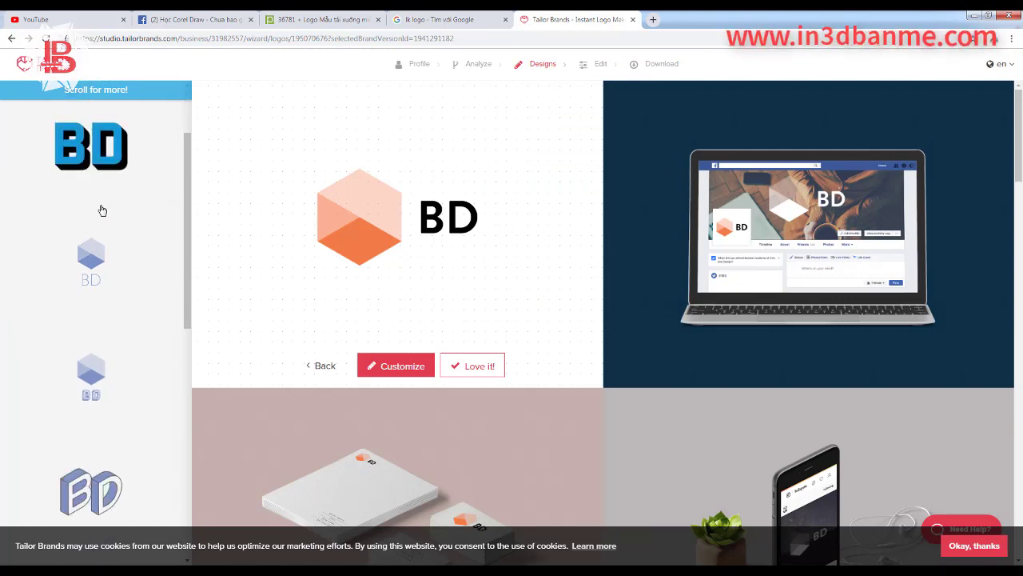
scroll(99, 211, down, 1)
scroll(99, 211, down, 1)
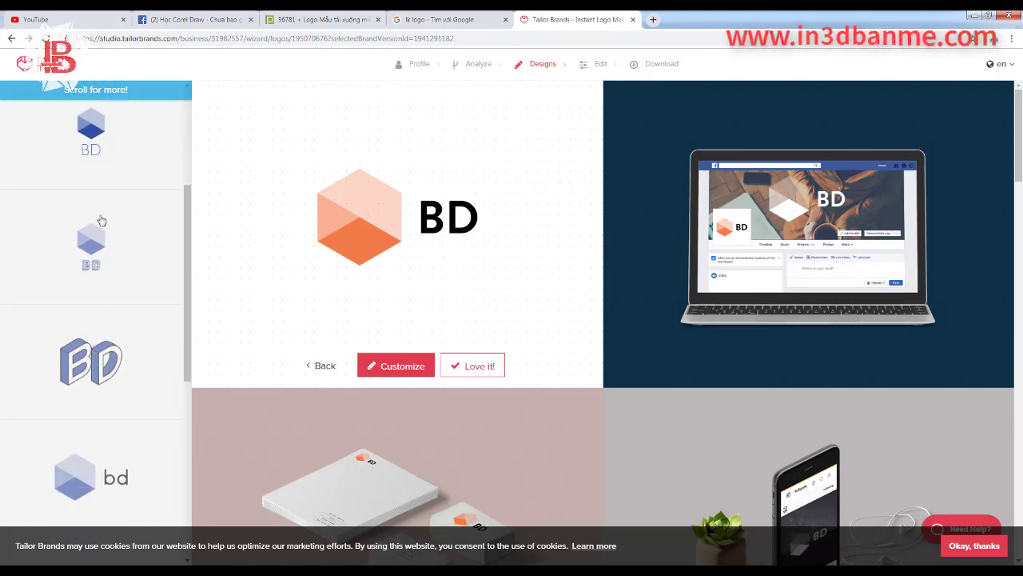
scroll(91, 277, down, 1)
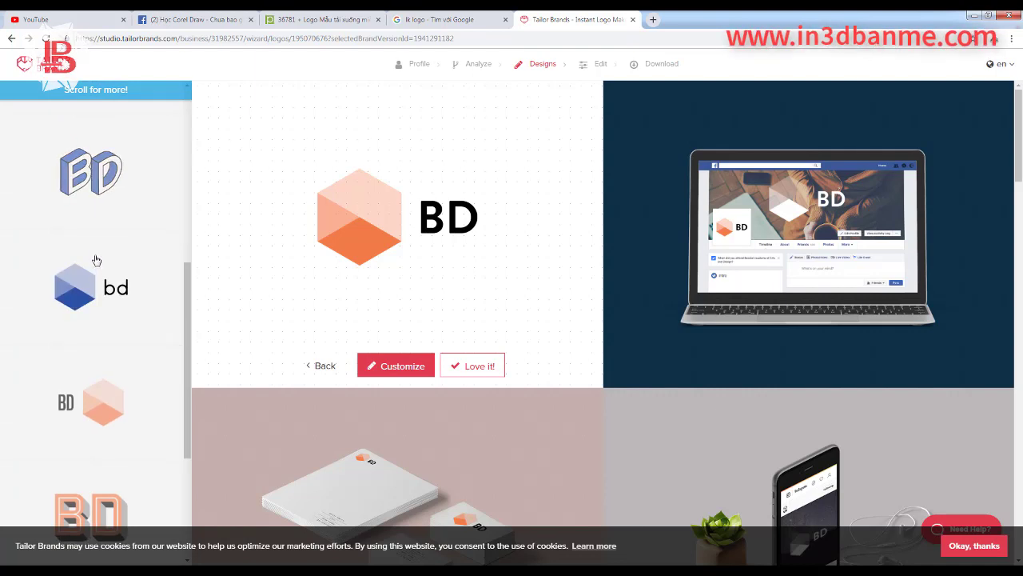
scroll(94, 263, down, 1)
scroll(98, 261, down, 2)
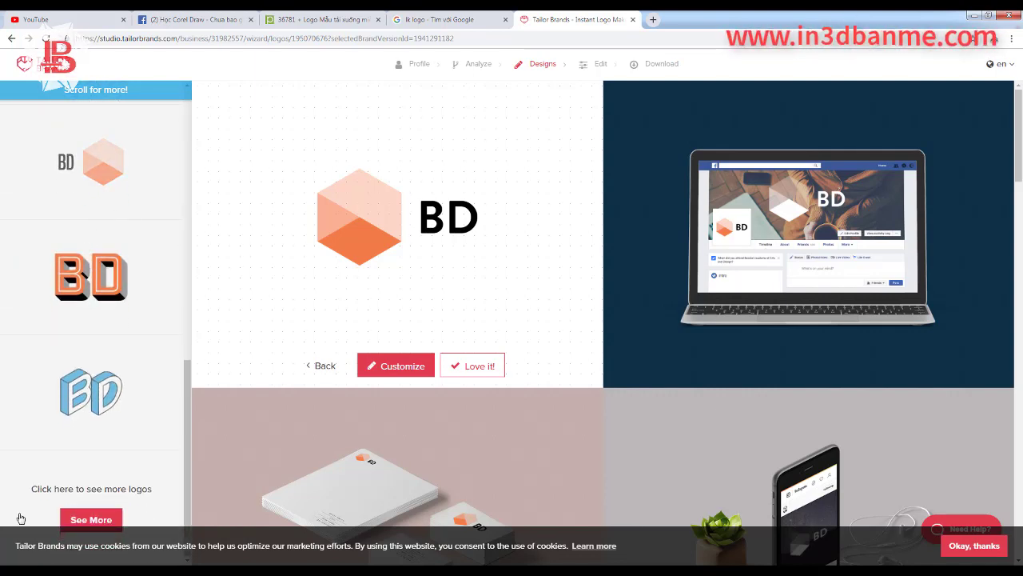
click(90, 522)
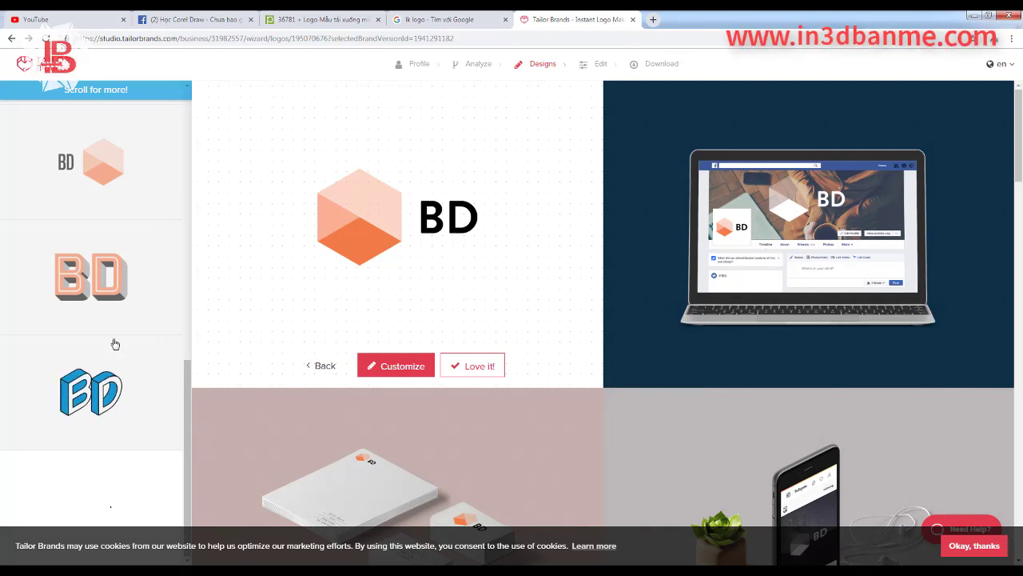
Request and look through further generated BD logos, and revisit the LK logo image results and the Pngtree logo templates
scroll(118, 340, down, 5)
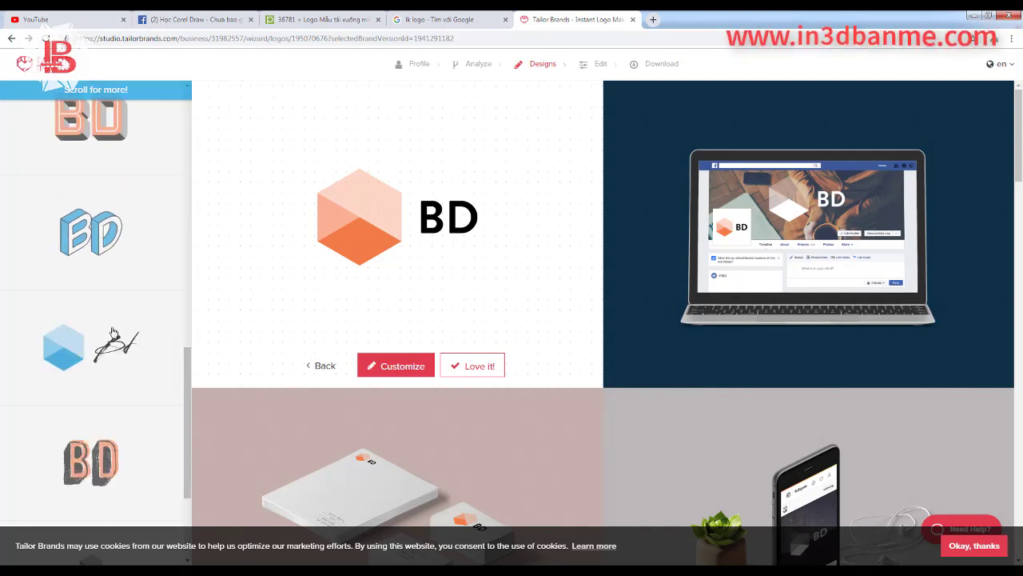
scroll(98, 318, down, 1)
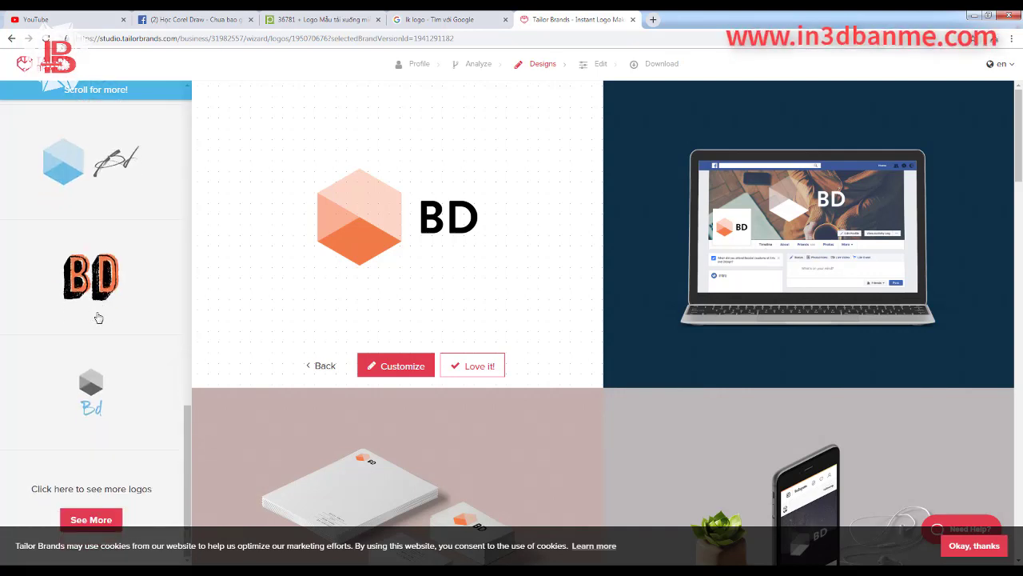
click(105, 521)
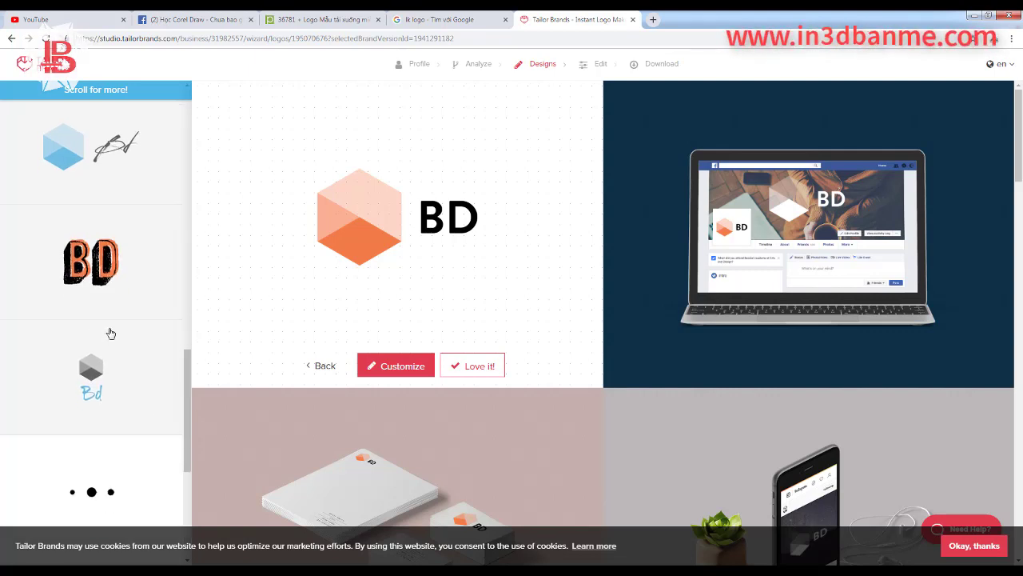
scroll(111, 334, down, 3)
scroll(116, 328, down, 2)
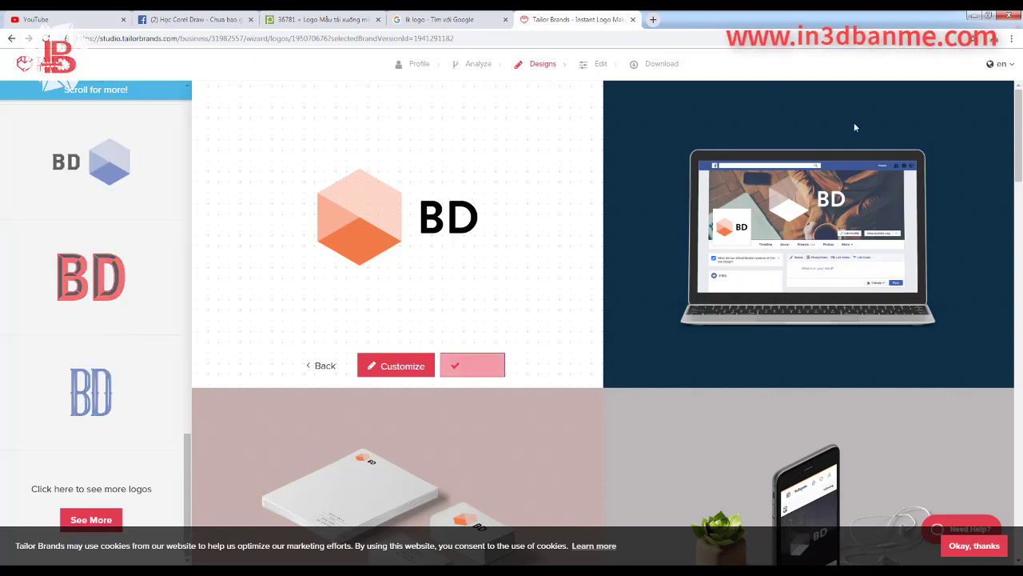
click(480, 20)
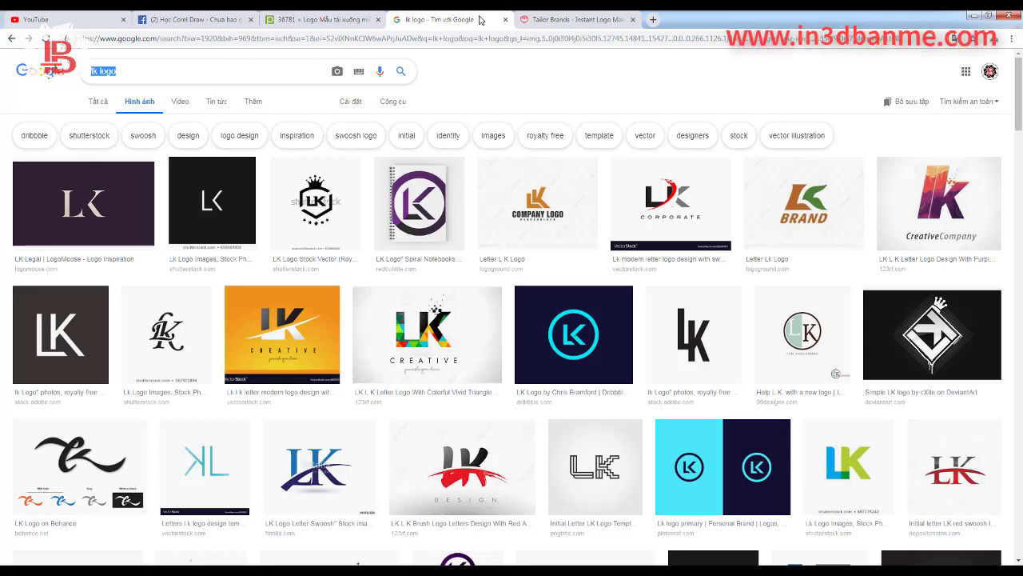
click(352, 20)
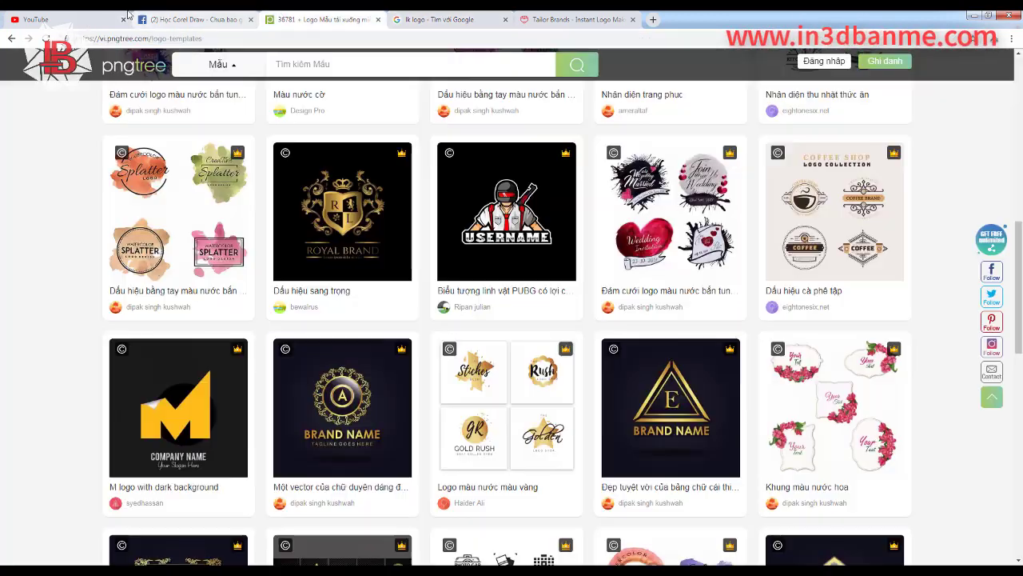
Switch to CorelDRAW, add the artistic text "BT" in Arial on the empty canvas and enlarge it to about 296 pt
click(974, 15)
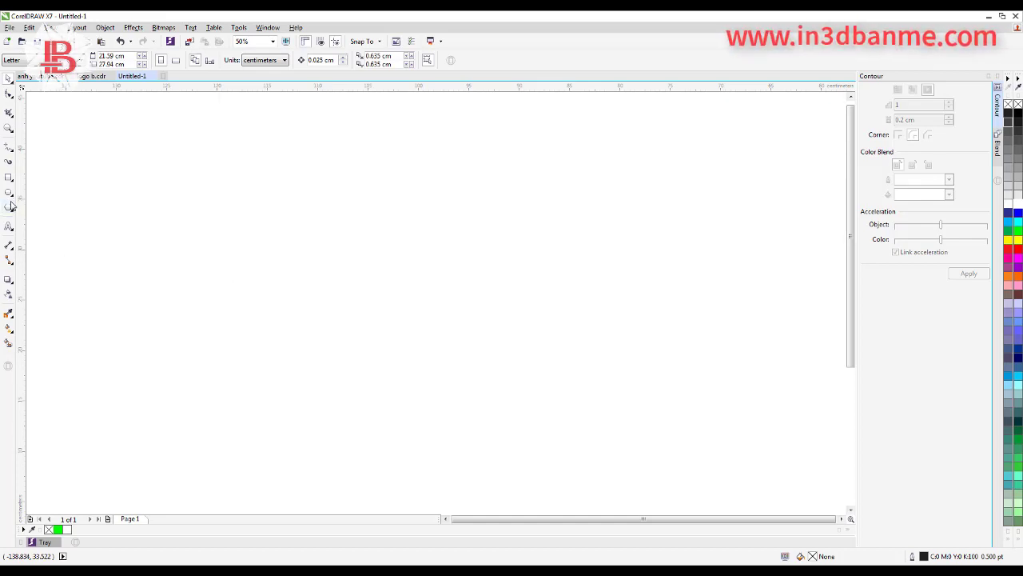
click(8, 228)
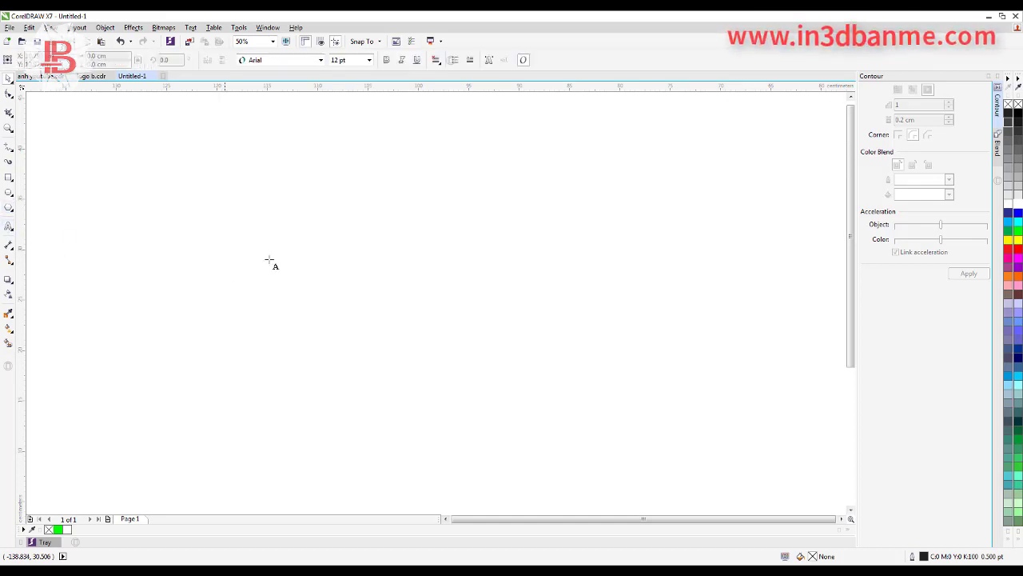
click(363, 256)
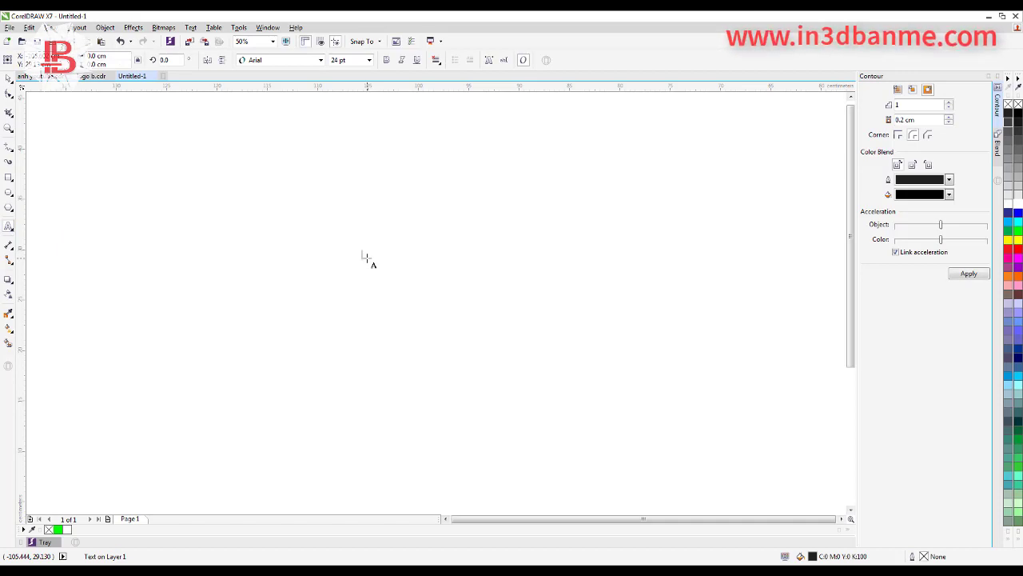
text(BT)
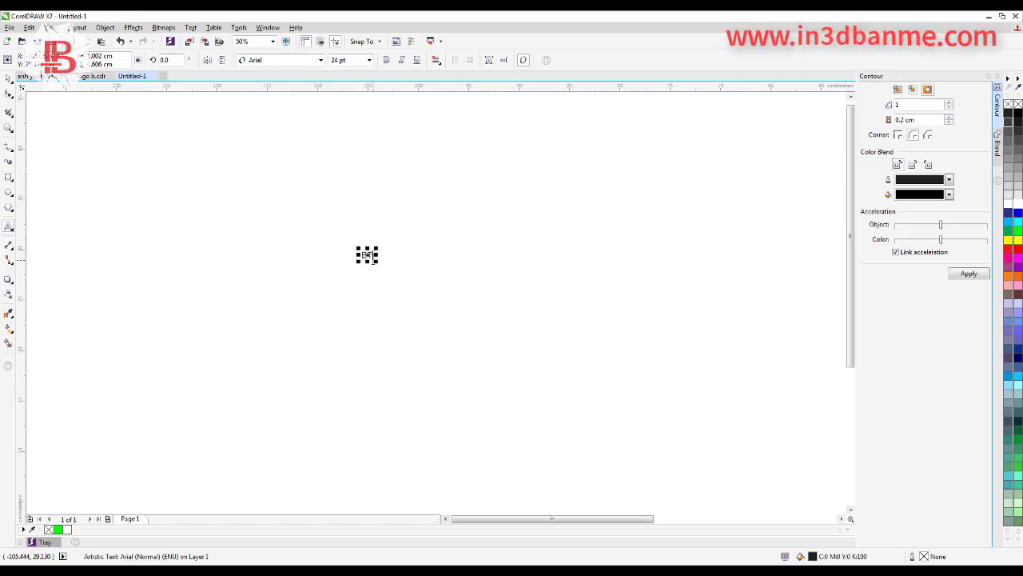
drag(375, 261, 493, 331)
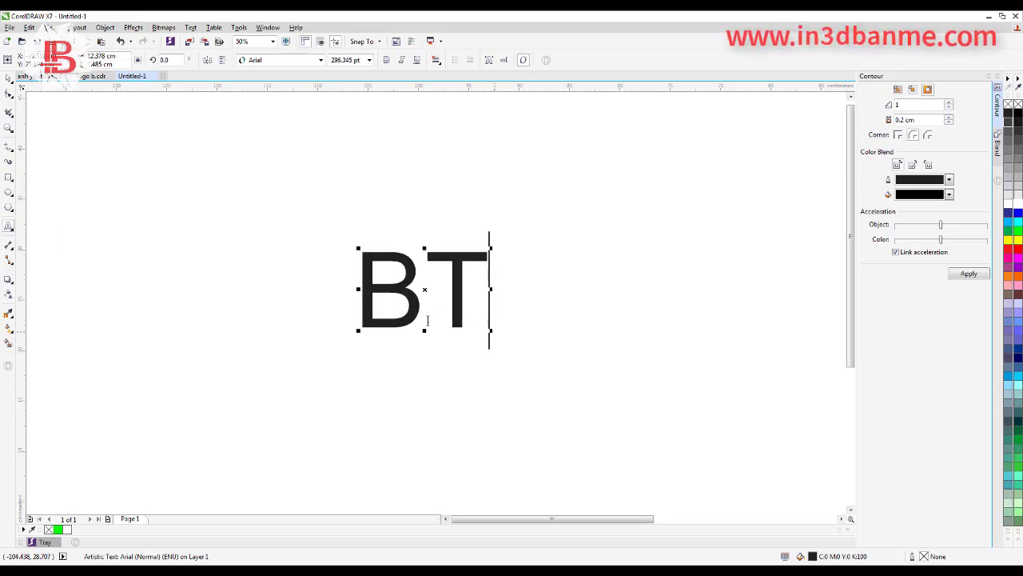
click(8, 78)
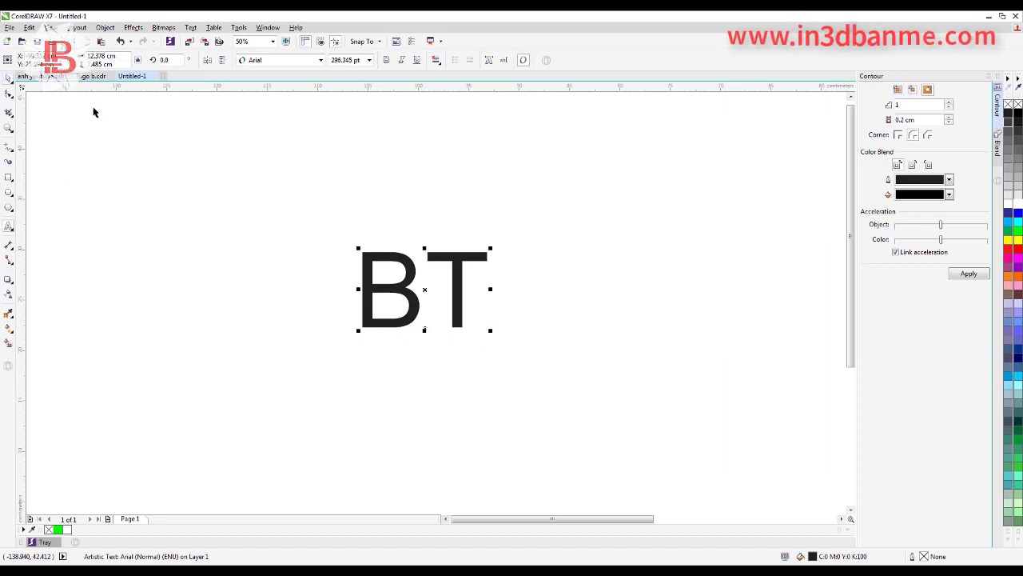
click(437, 292)
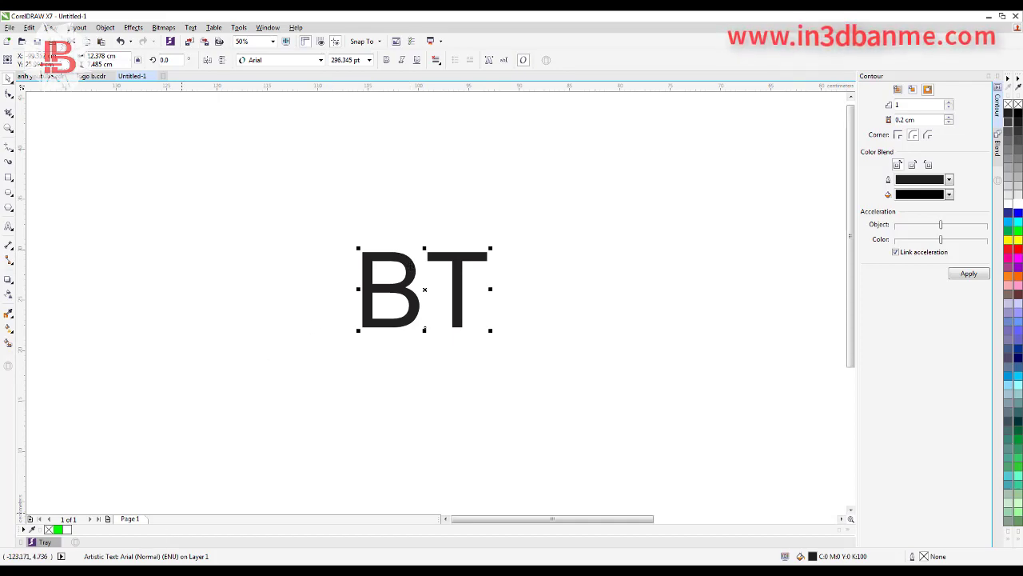
Switch back to the browser, search Google Images for "logo spa" and look over the results
click(174, 496)
click(464, 16)
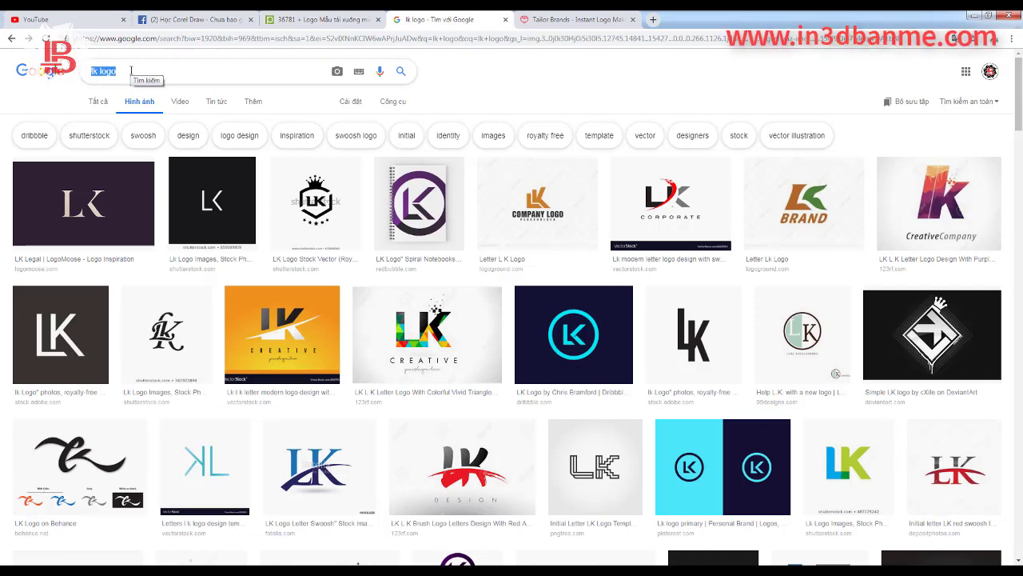
text(logo spa)
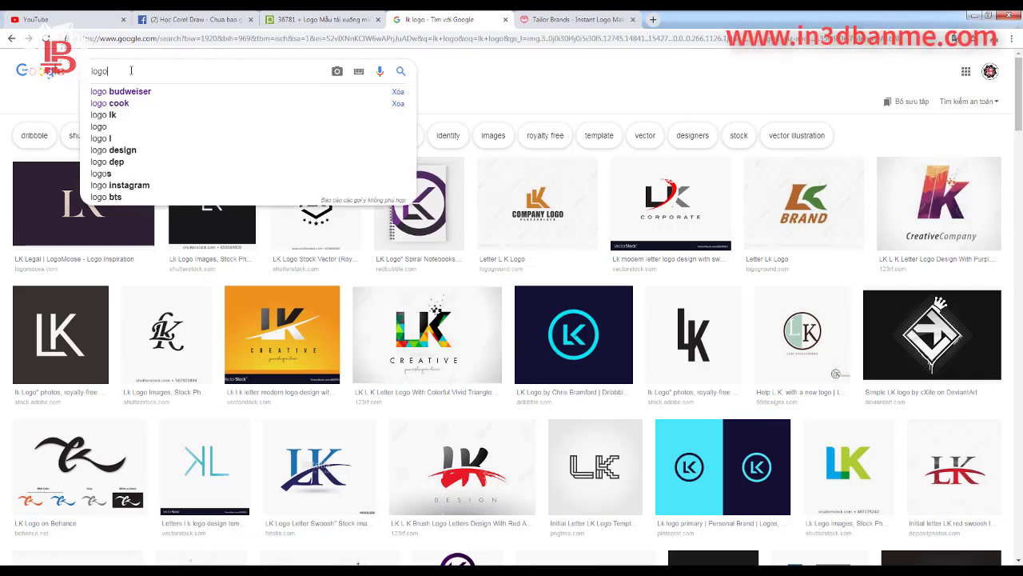
key(Return)
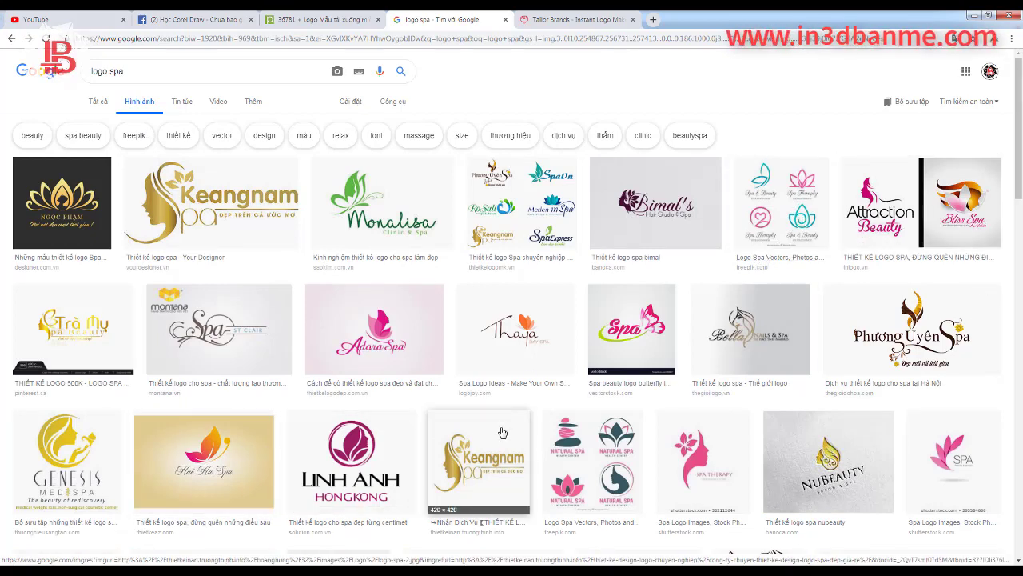
scroll(160, 300, down, 3)
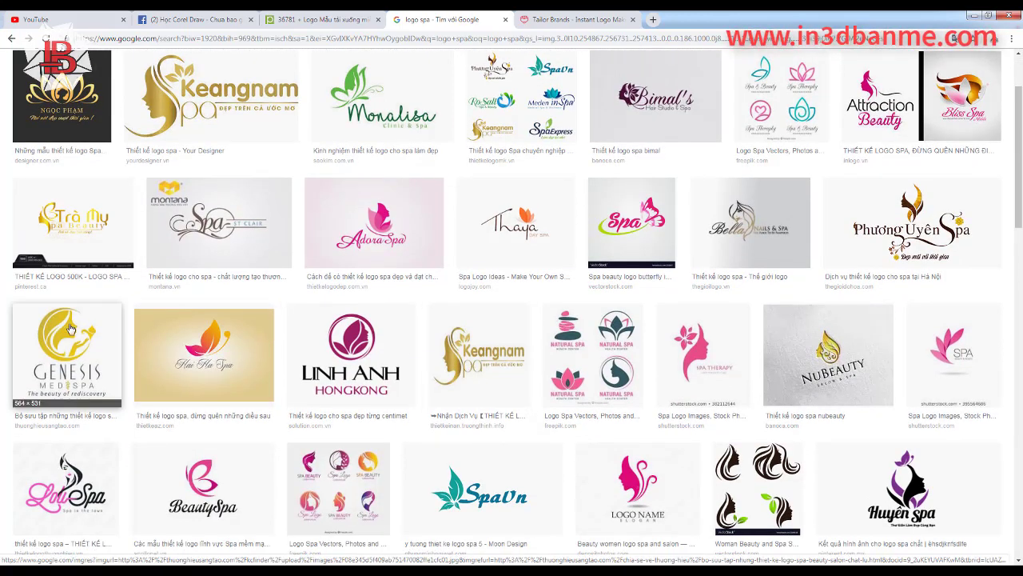
scroll(351, 367, down, 1)
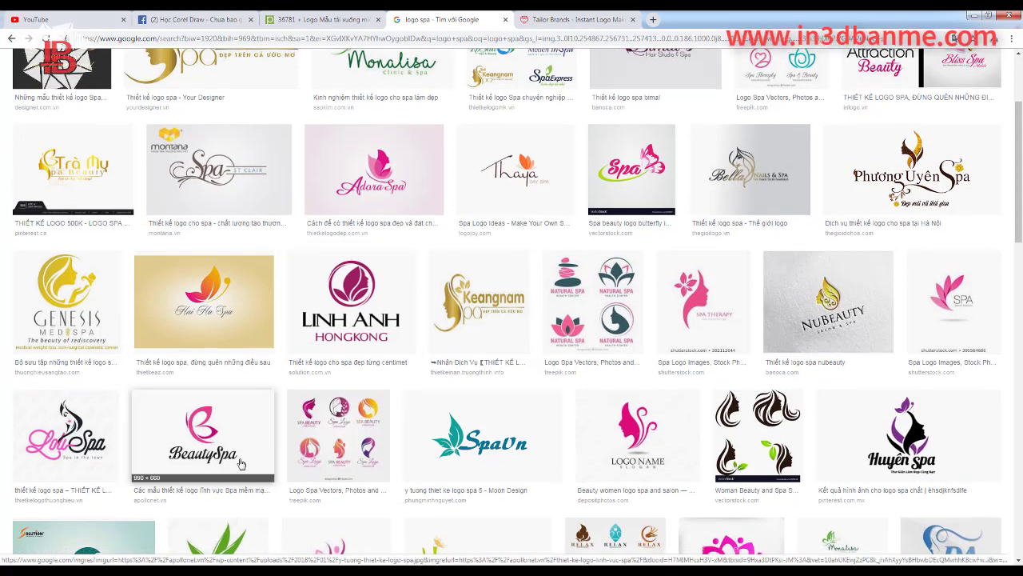
scroll(696, 428, up, 3)
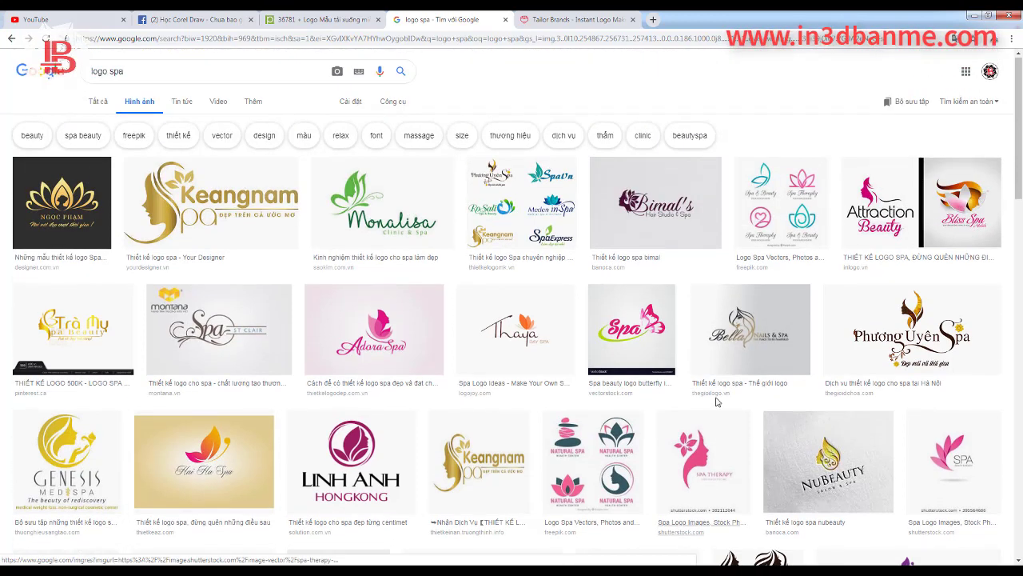
Preview the Freepik spa logo collection, the green Monalisa logo, the gold lotus logo and the related Senriver Spa logo
click(790, 238)
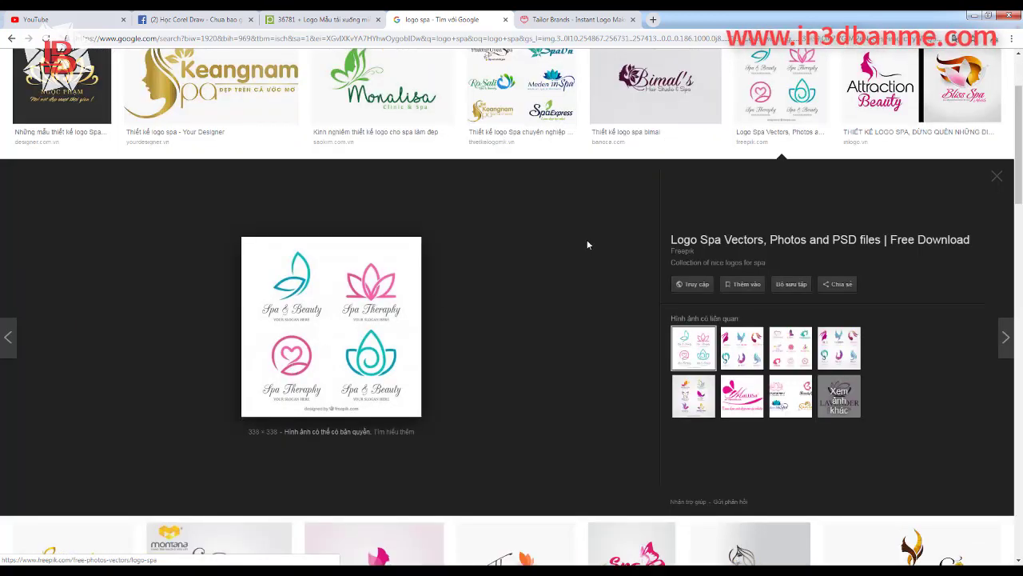
click(368, 94)
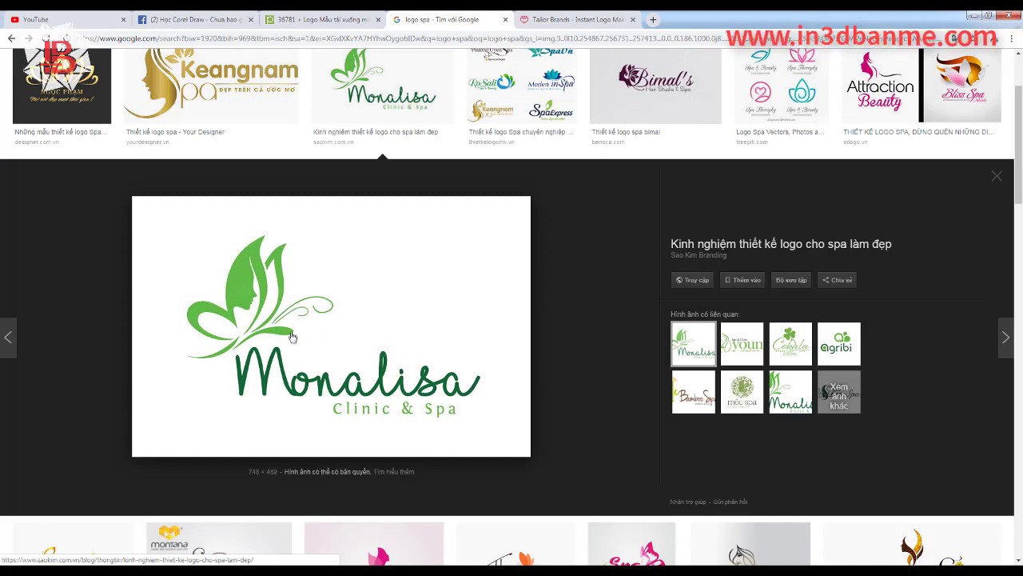
click(58, 99)
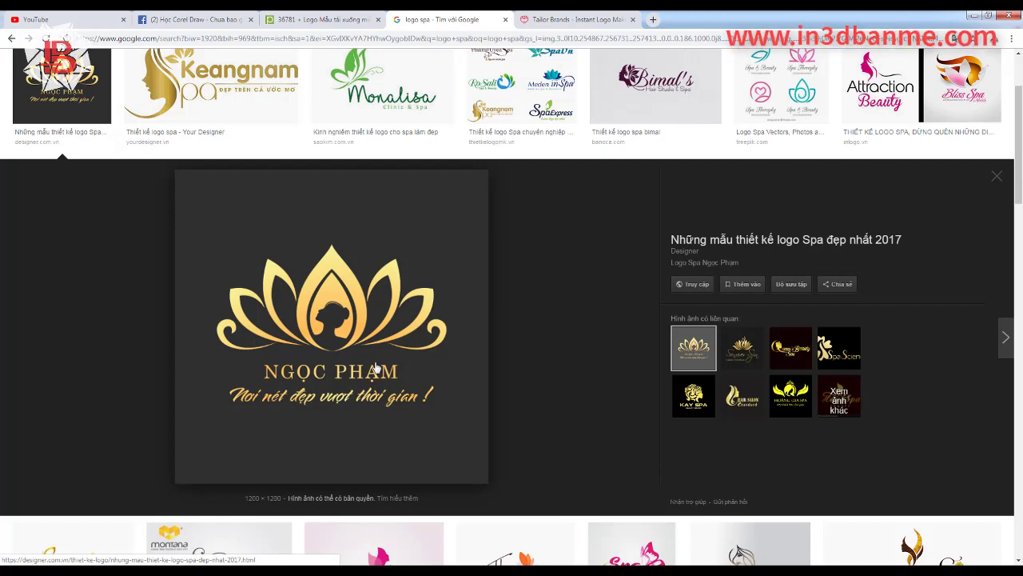
click(744, 349)
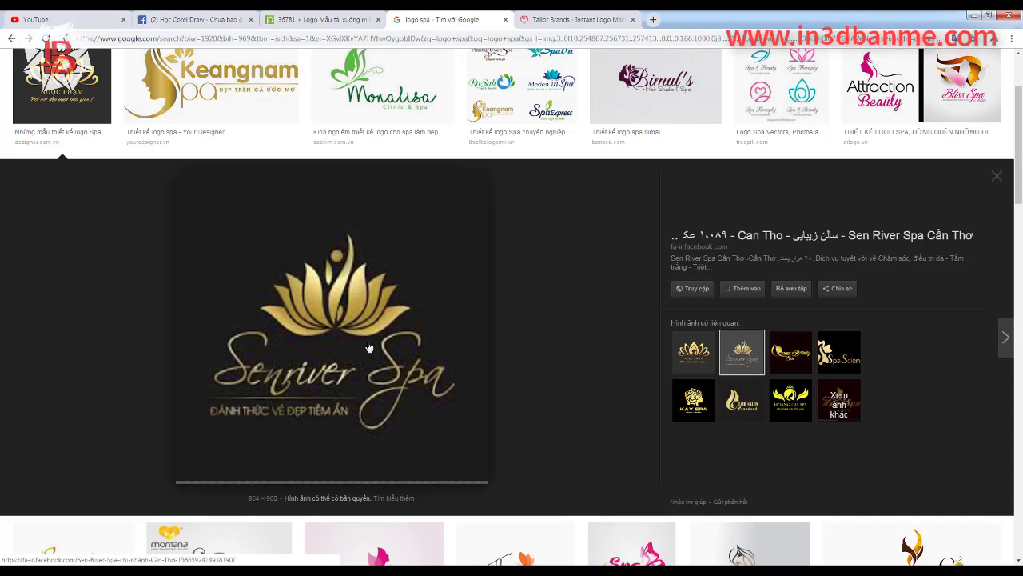
scroll(369, 347, down, 3)
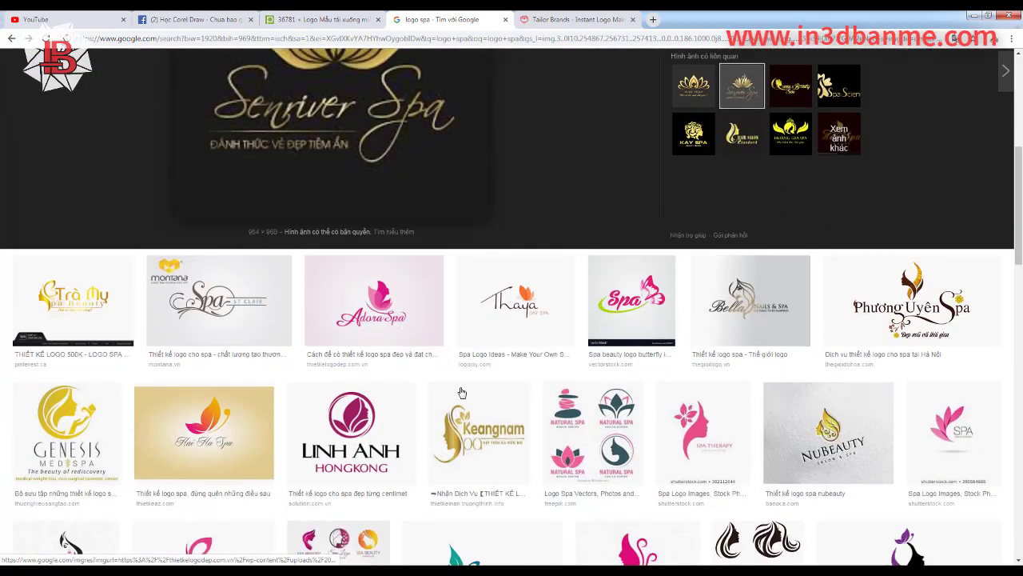
Search Google Images for "logo hair"
scroll(293, 156, up, 5)
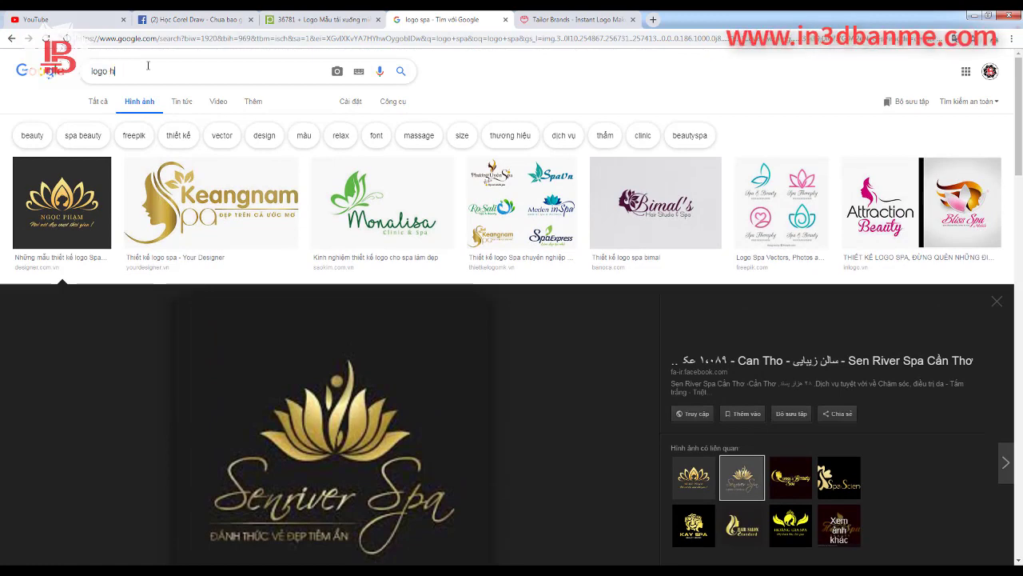
text(air)
key(Return)
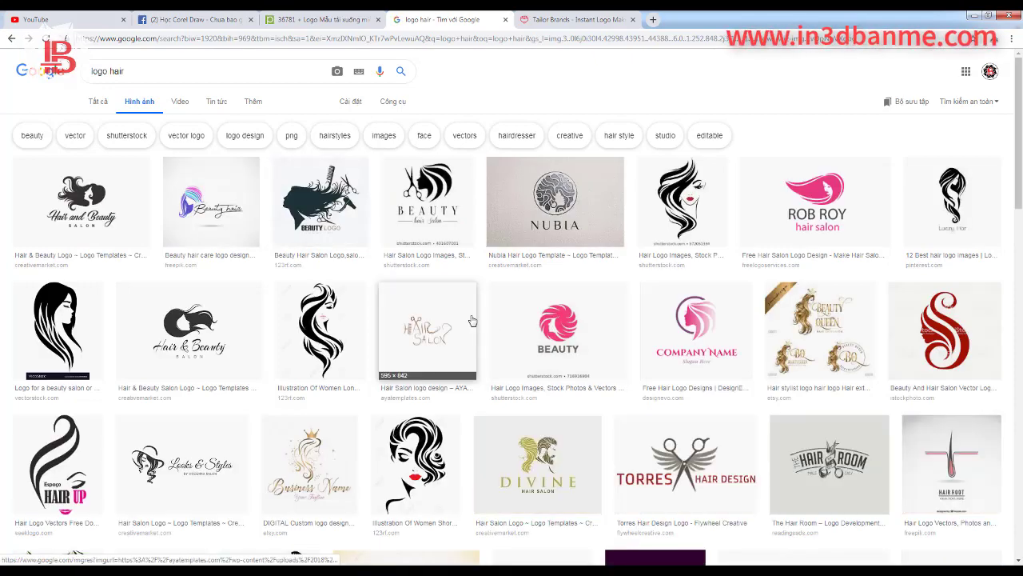
Examine the hair salon logo results for design ideas and return to the start of the list
scroll(634, 395, down, 4)
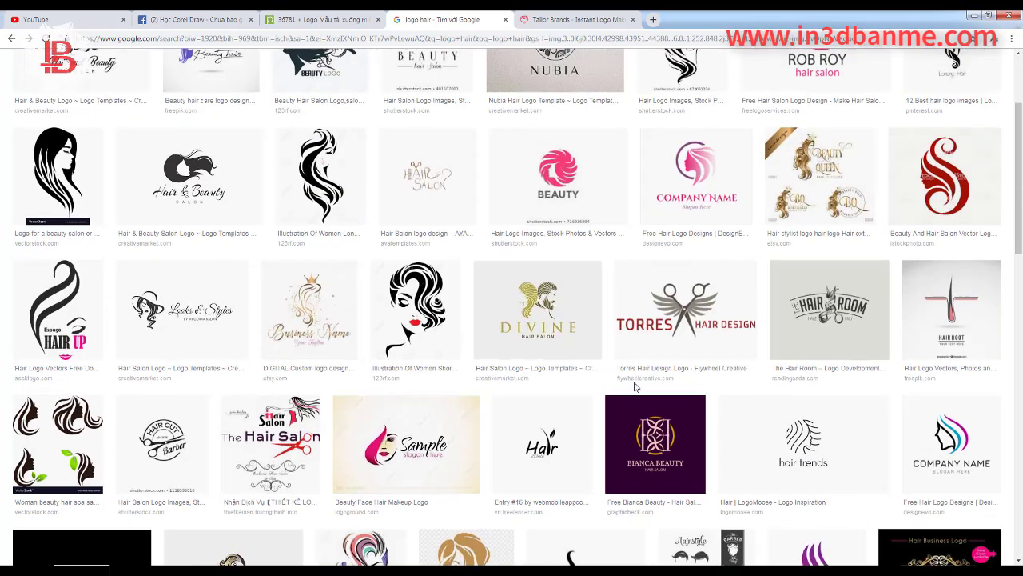
scroll(512, 354, down, 2)
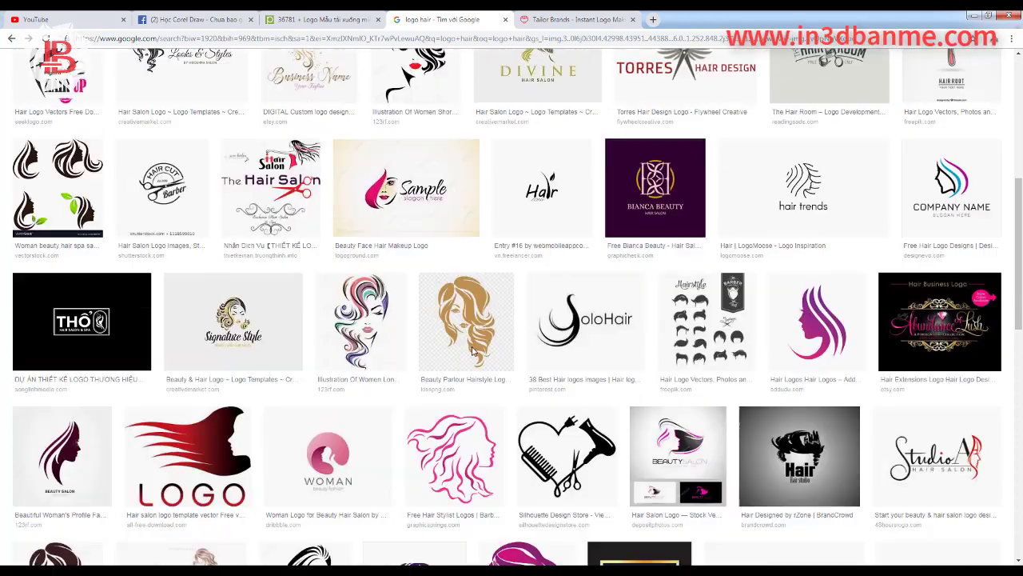
scroll(421, 341, down, 2)
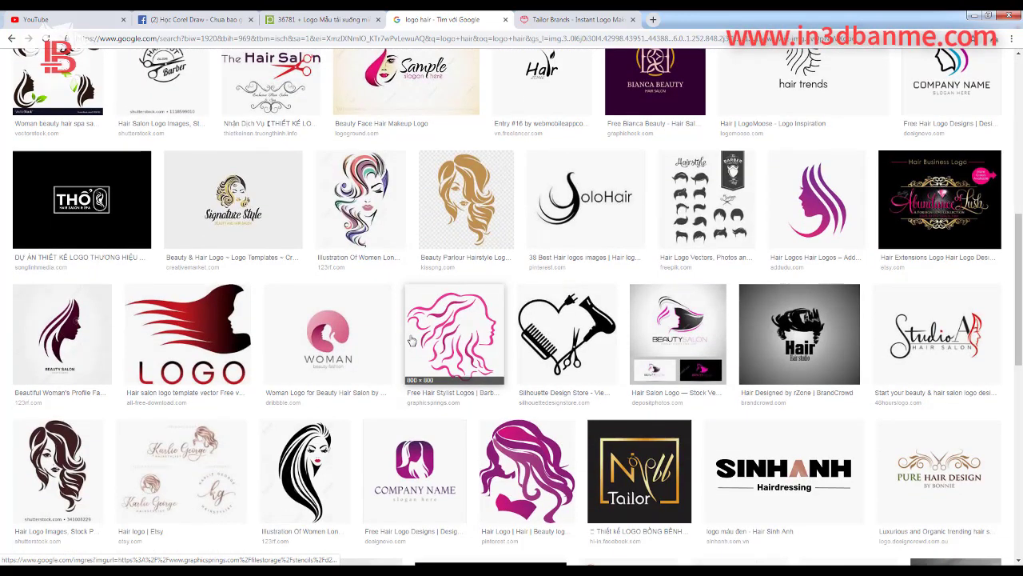
scroll(447, 342, down, 2)
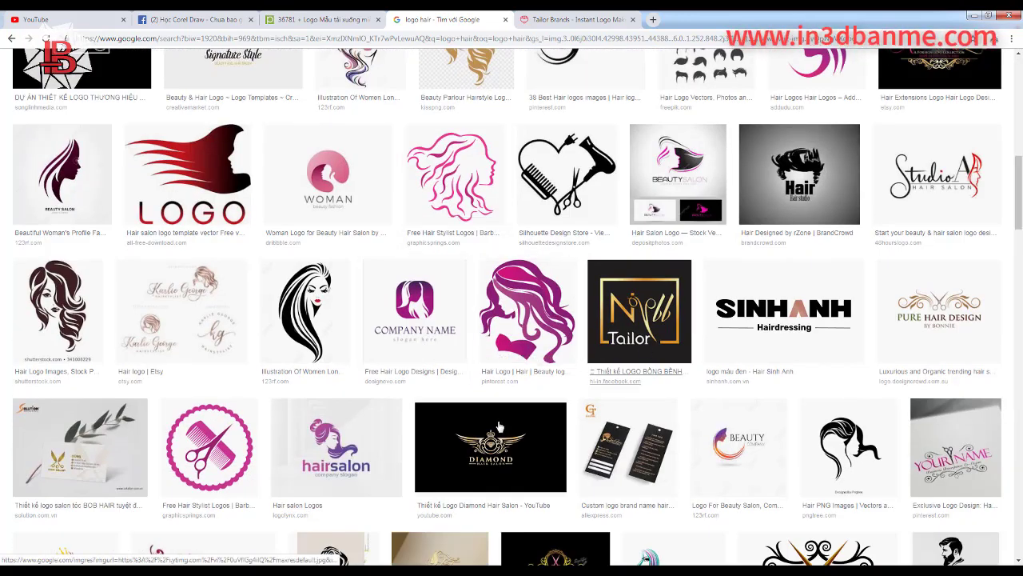
scroll(560, 412, down, 2)
scroll(575, 392, up, 5)
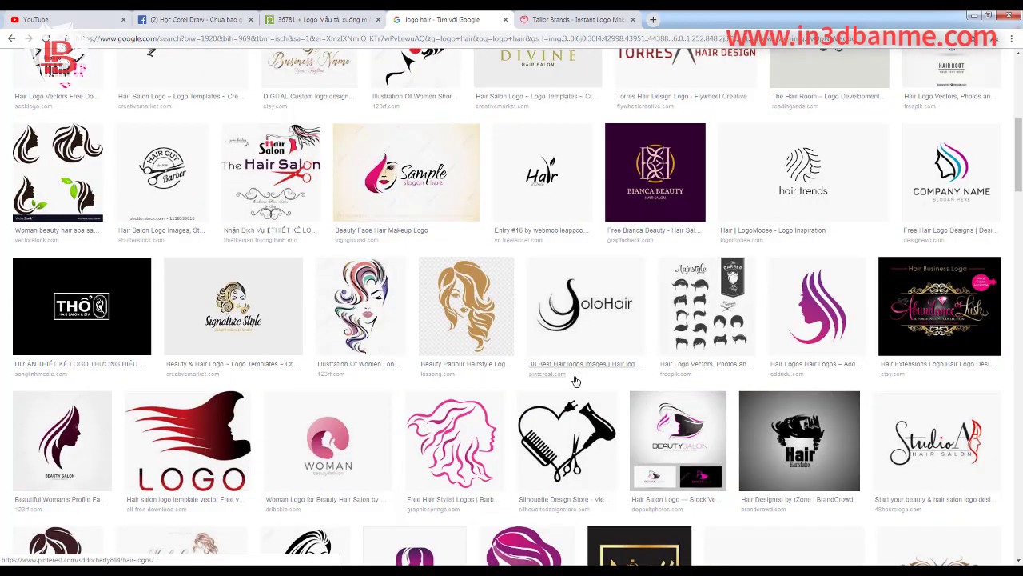
scroll(570, 382, up, 3)
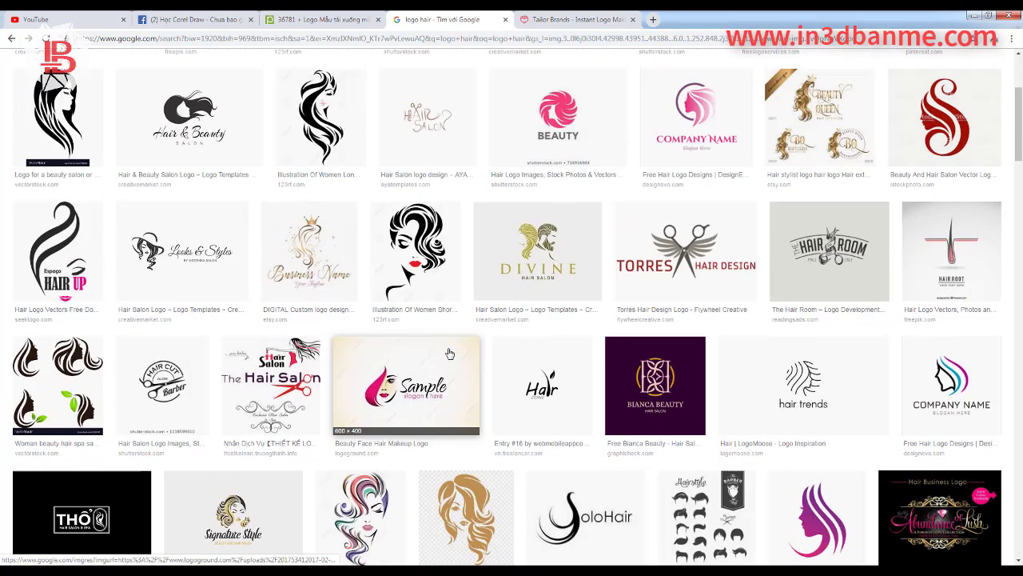
scroll(356, 325, up, 2)
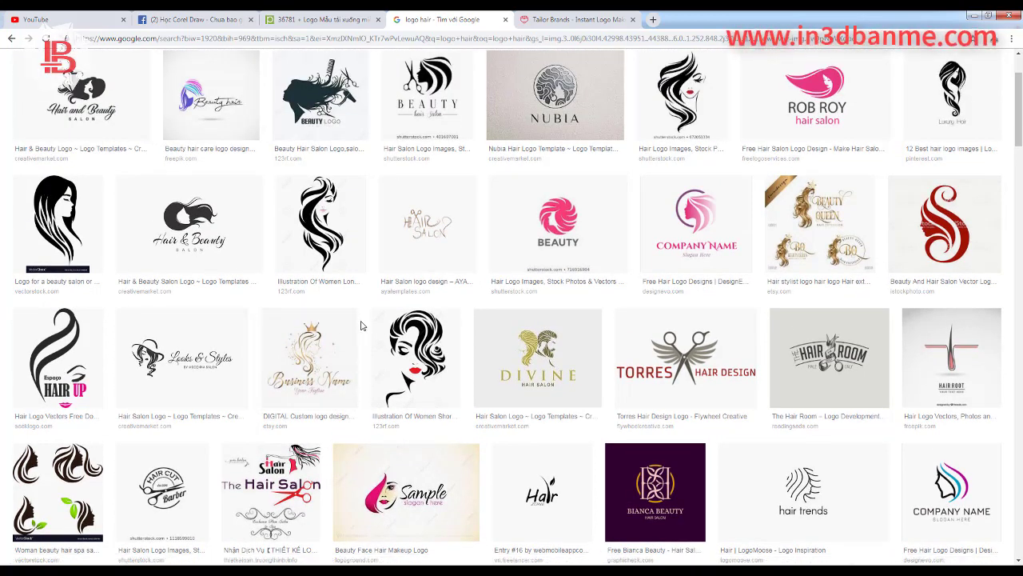
scroll(361, 325, up, 2)
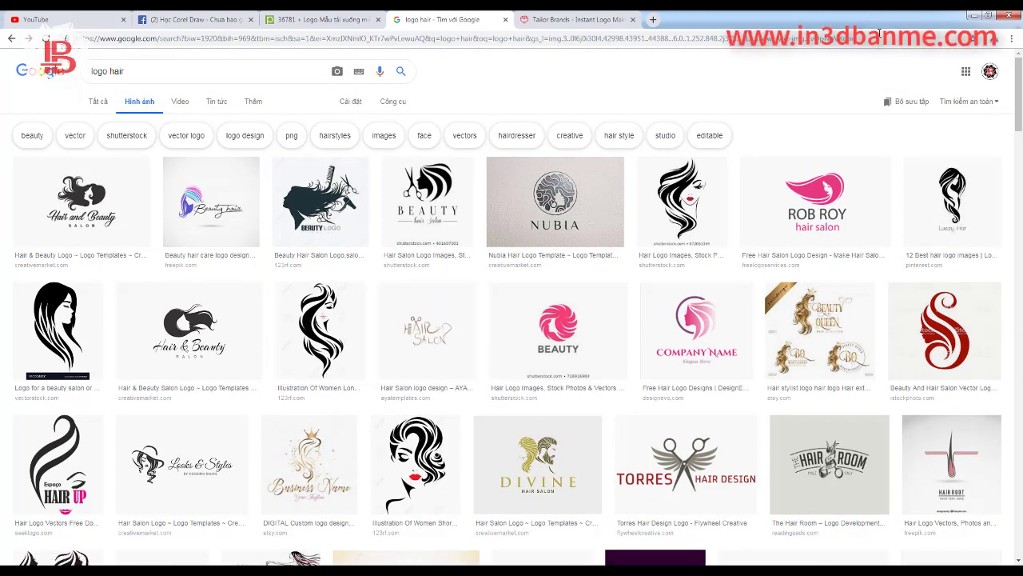
Switch to CorelDRAW, break the BT text apart into separate letters and move the B away from the T
click(974, 15)
key(F10)
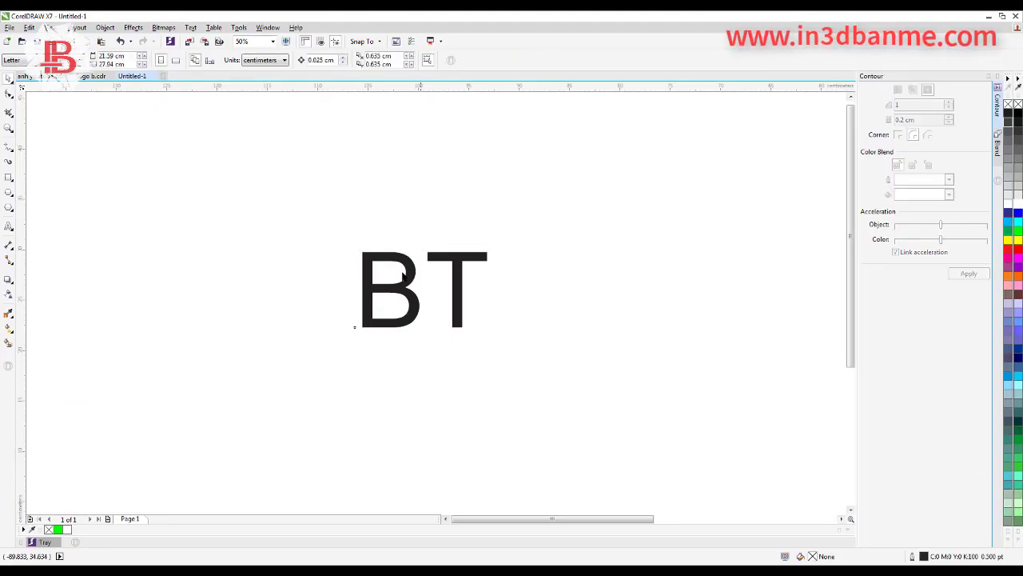
key(space)
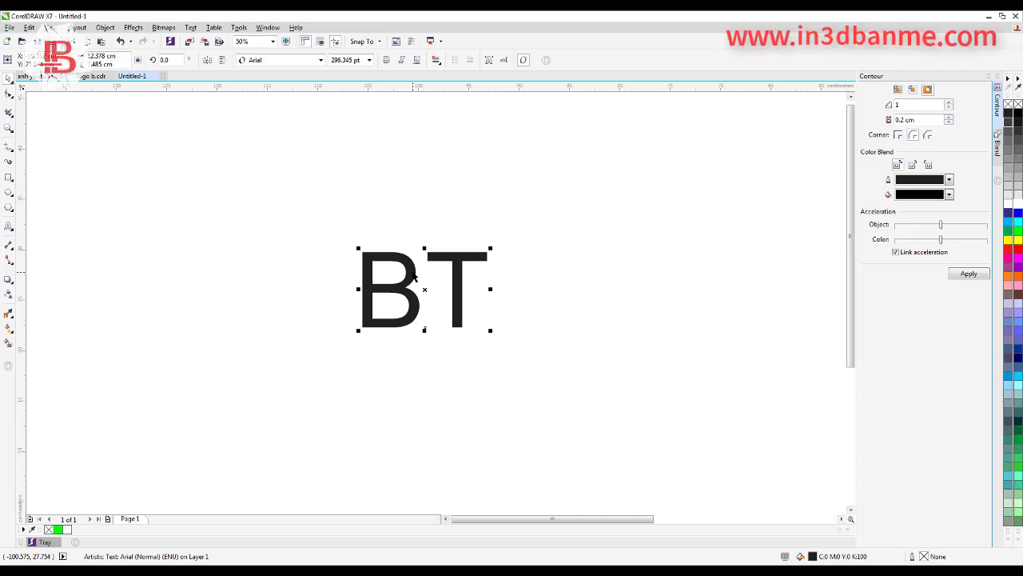
click(415, 275)
click(414, 267)
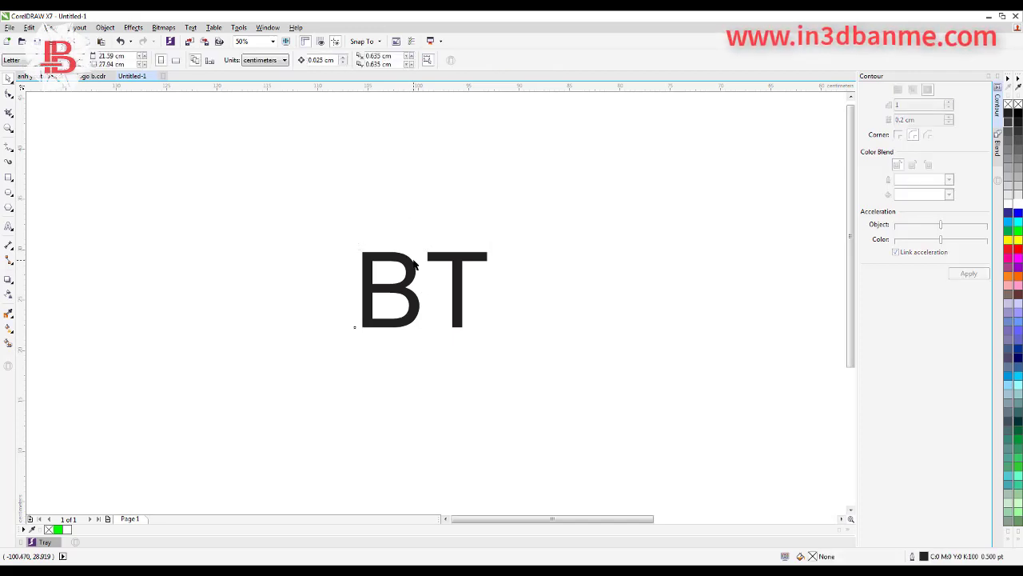
click(414, 267)
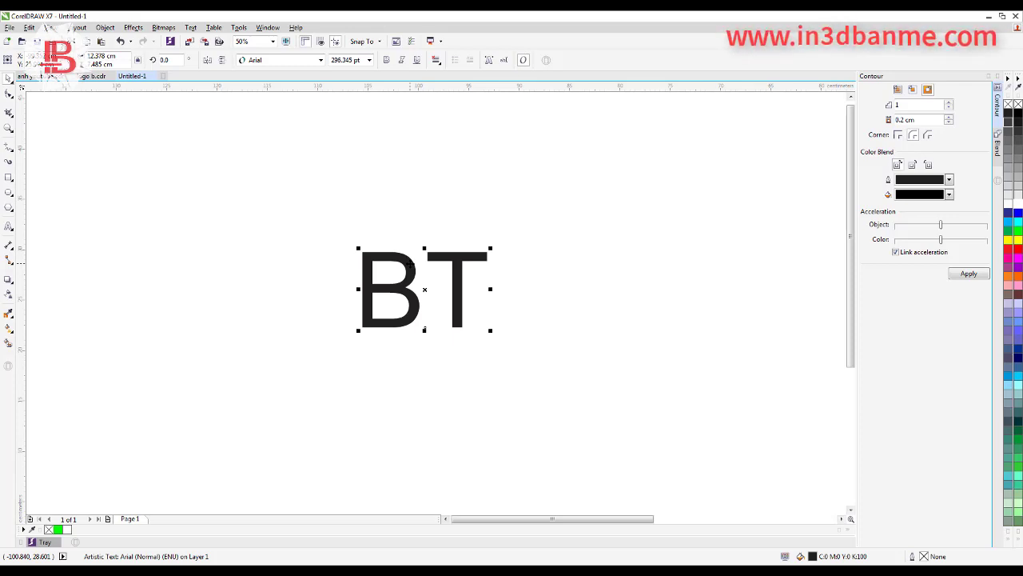
click(391, 187)
click(391, 261)
key(z)
click(365, 269)
key(space)
drag(459, 272, 389, 274)
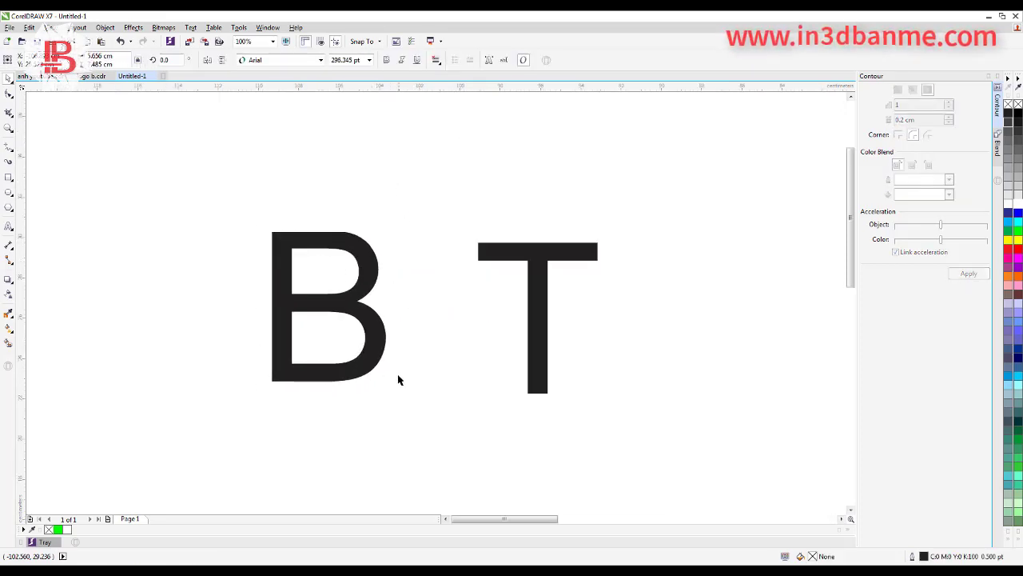
Move the B slightly closer to the T and set its font to UTM Avo
click(375, 368)
drag(376, 368, 410, 368)
click(283, 60)
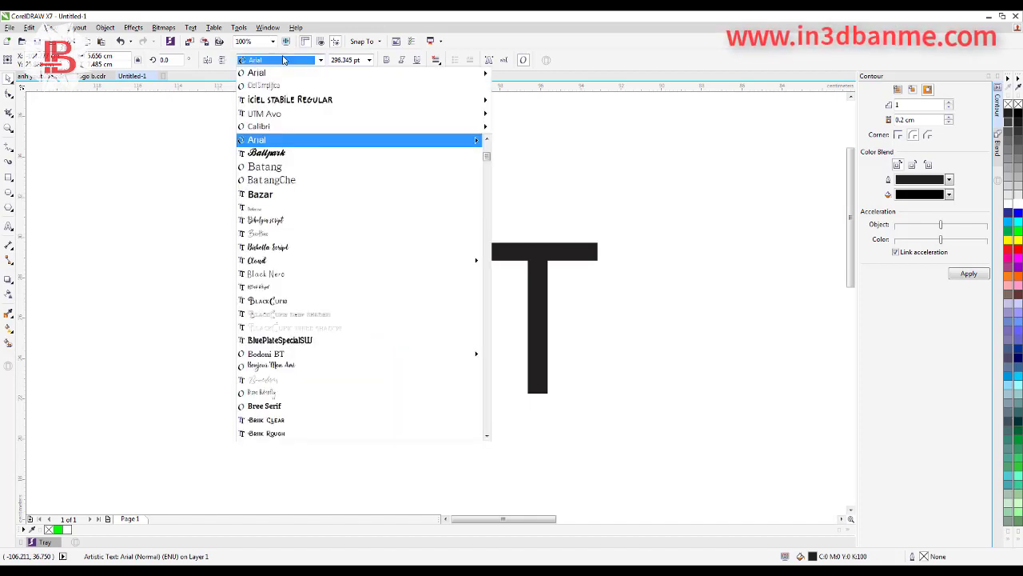
click(304, 118)
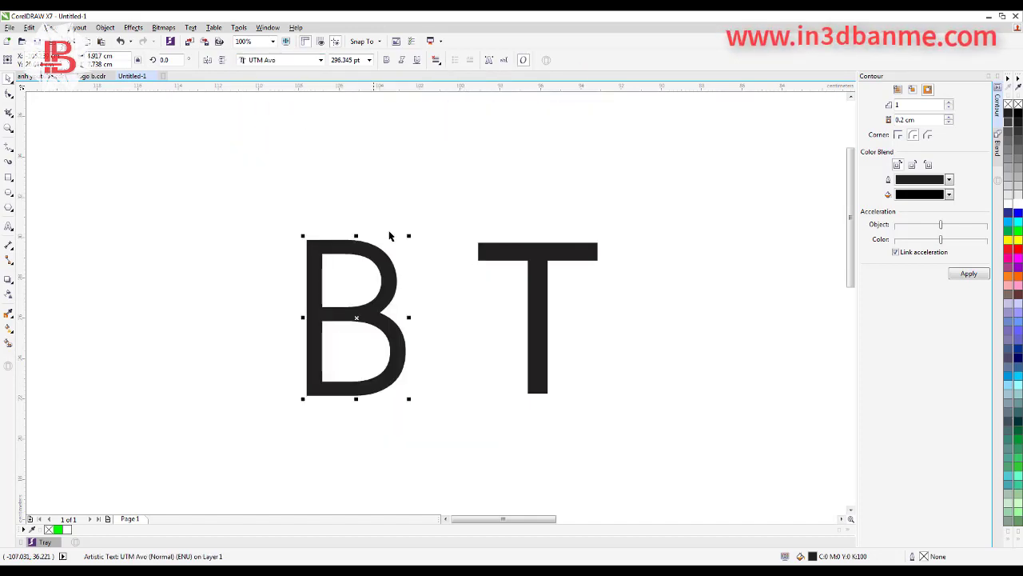
Set the T's font to Ballpark and place it so its curls overlap the right side of the B
drag(534, 247, 343, 215)
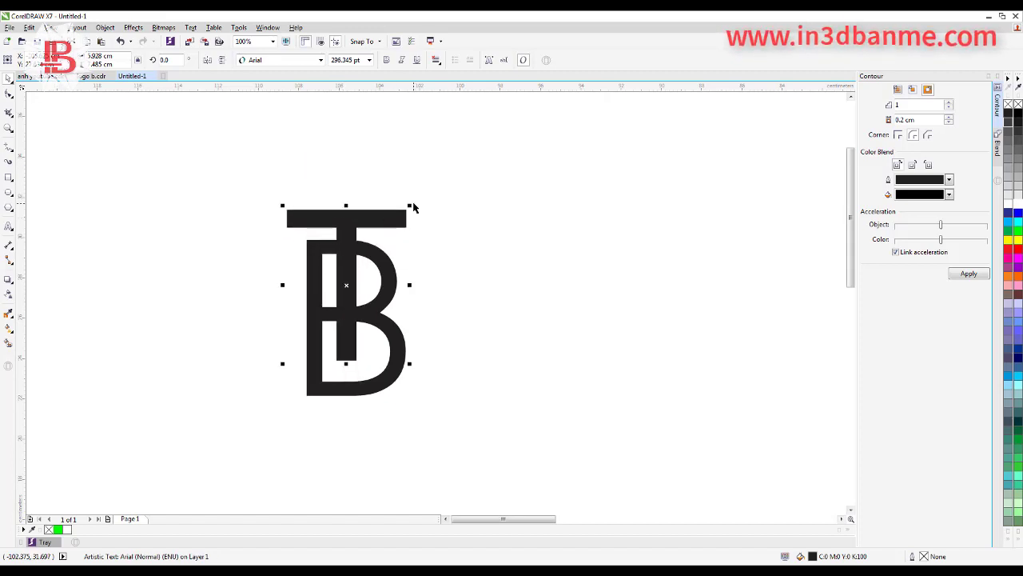
click(276, 62)
click(294, 62)
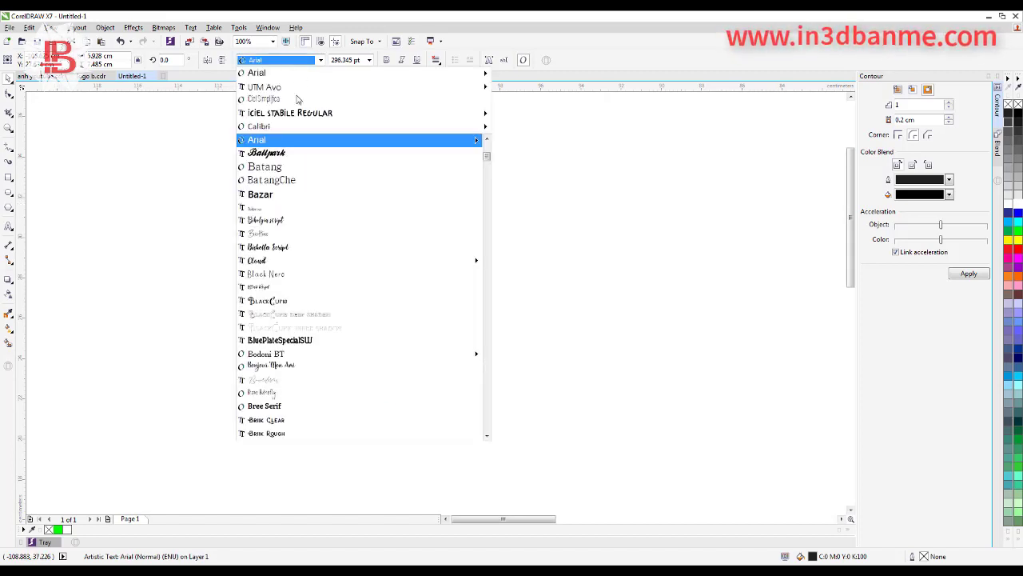
click(291, 153)
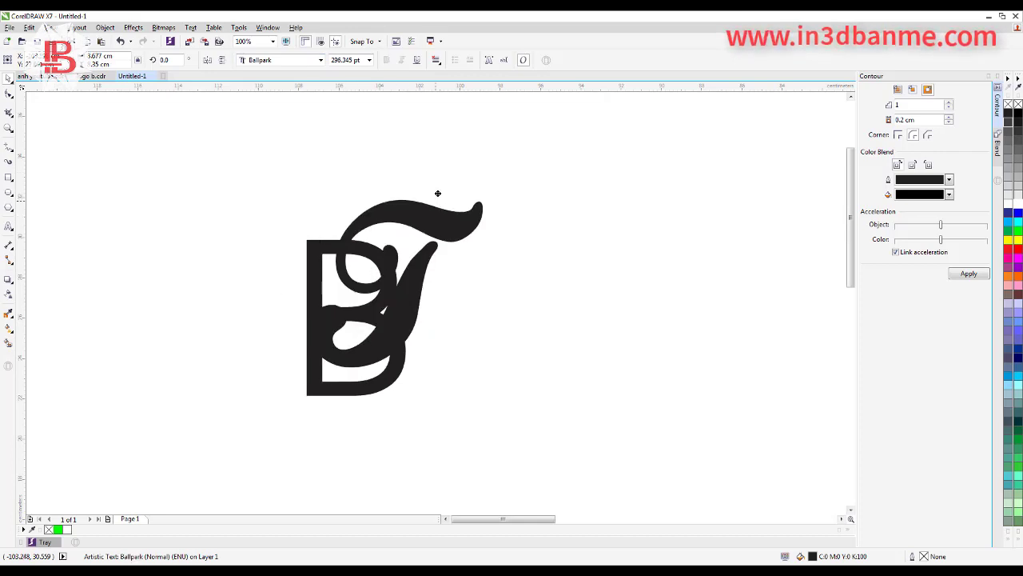
drag(437, 193, 477, 243)
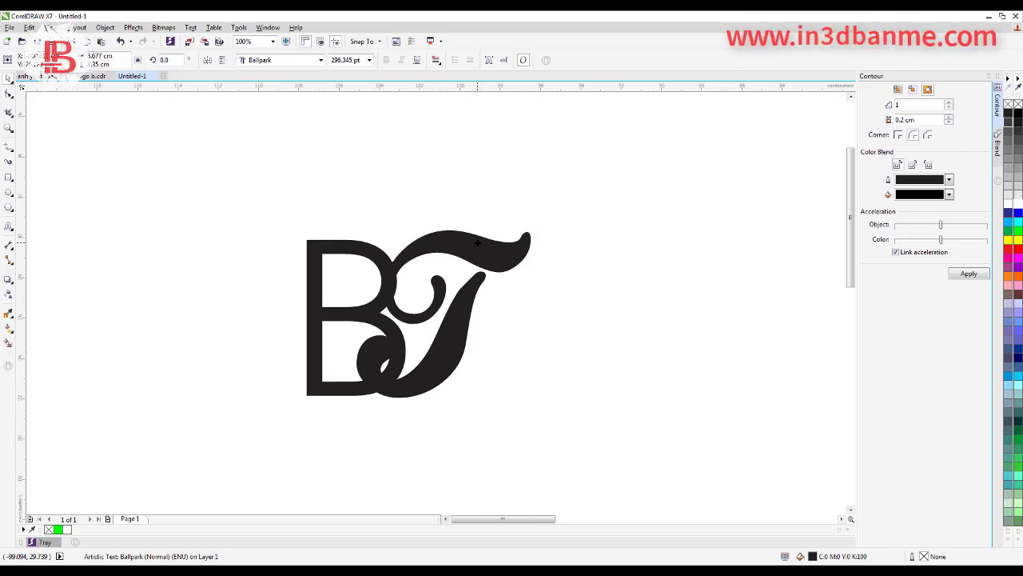
click(517, 223)
drag(455, 360, 460, 376)
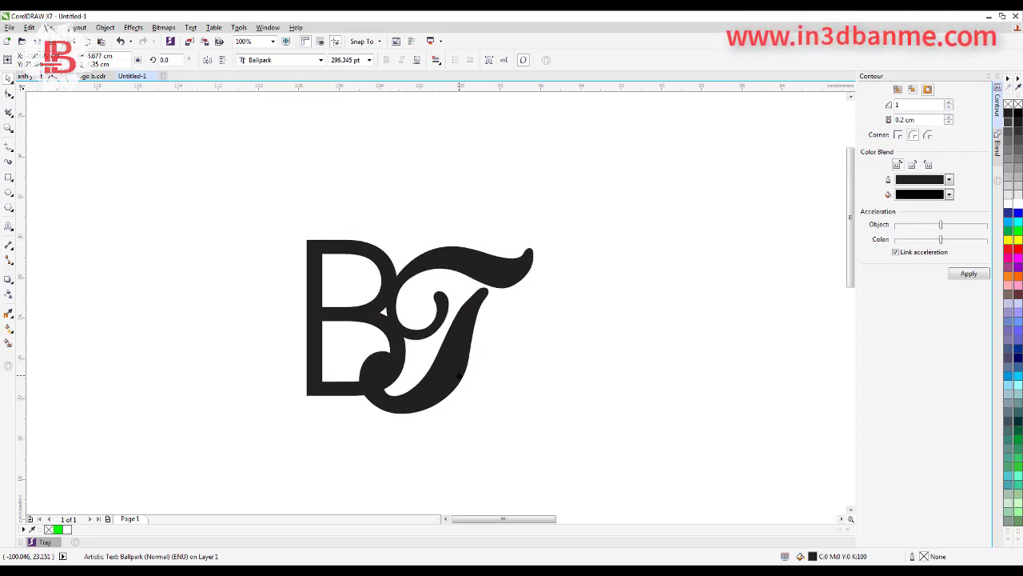
drag(586, 225, 158, 471)
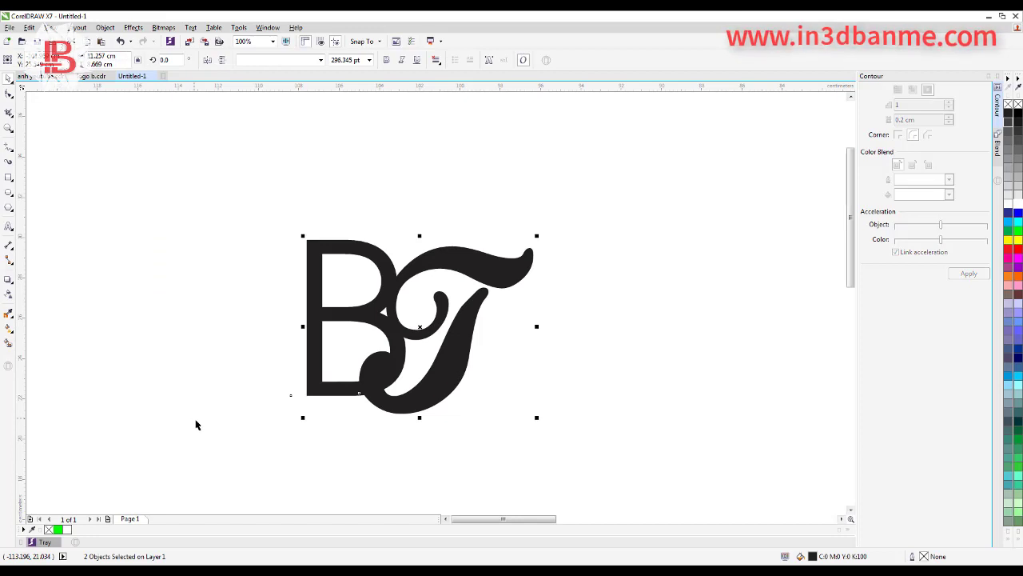
click(289, 328)
drag(231, 190, 619, 454)
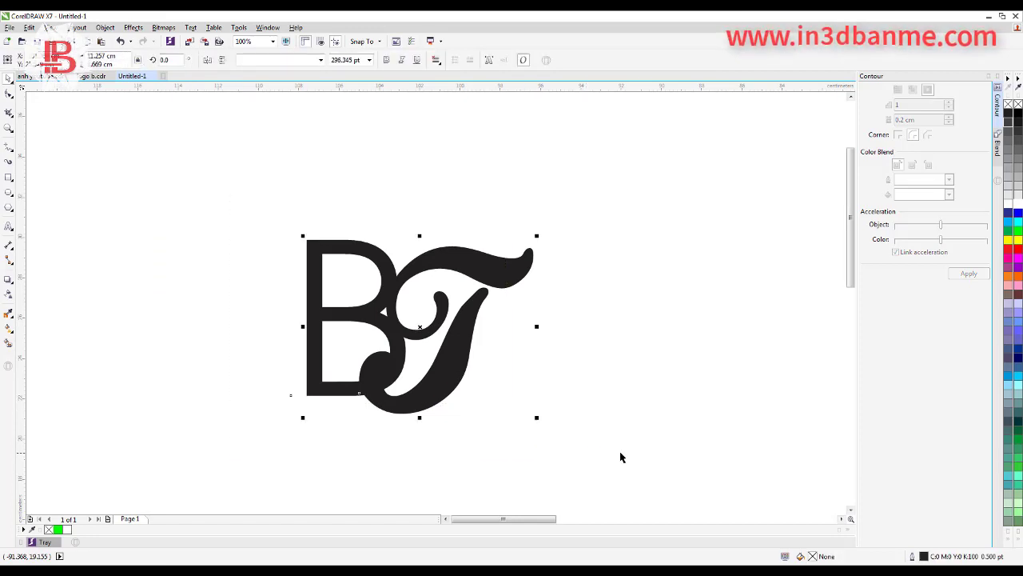
key(Escape)
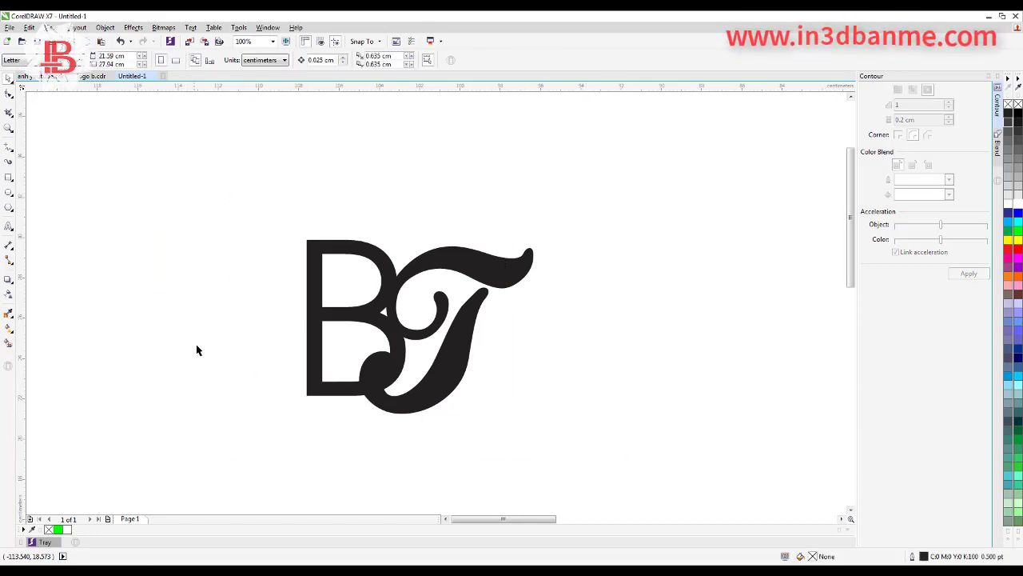
drag(269, 227, 682, 453)
key(Escape)
Switch back to the browser and search Google Images for "logo spa" again
key(alt+Tab)
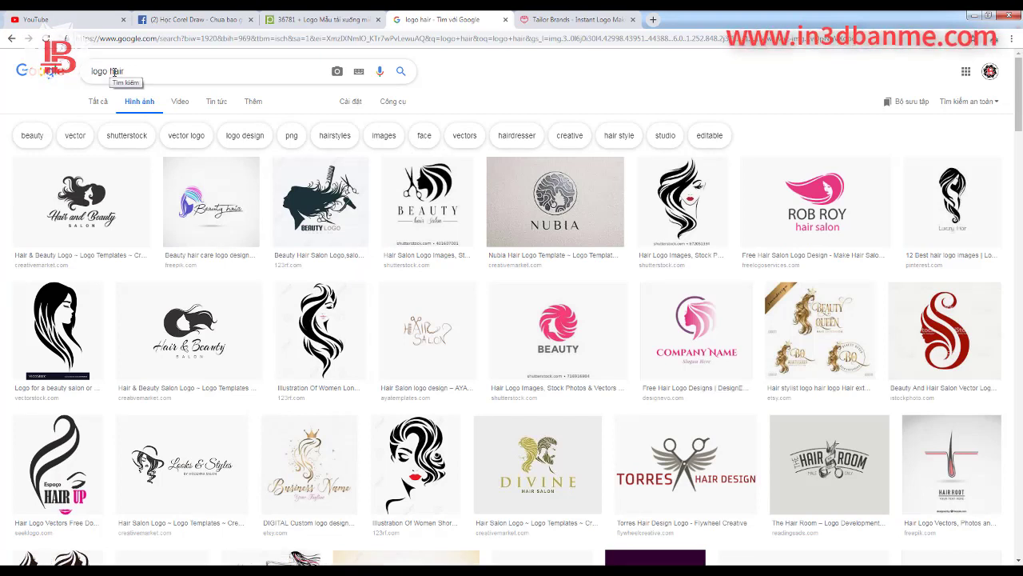
drag(114, 71, 135, 71)
key(BackSpace)
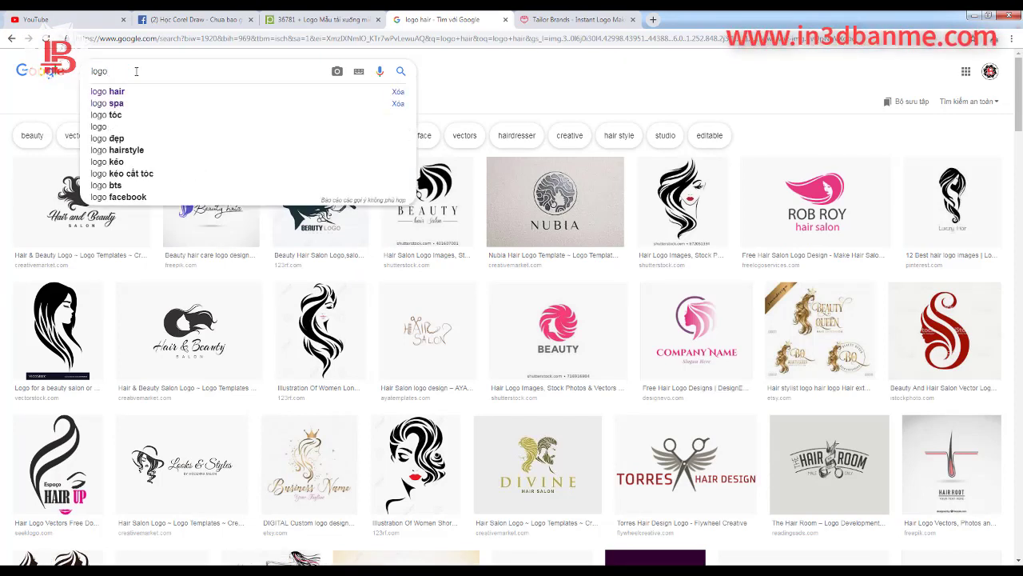
text(spa)
key(Return)
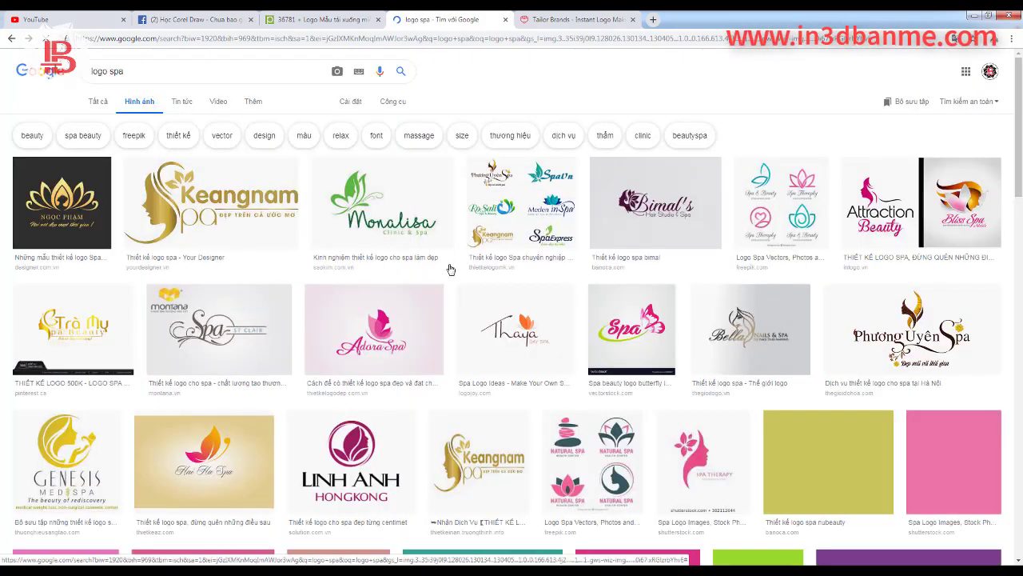
Examine the spa logo results for a symbol-based design to use as a reference
scroll(621, 347, down, 1)
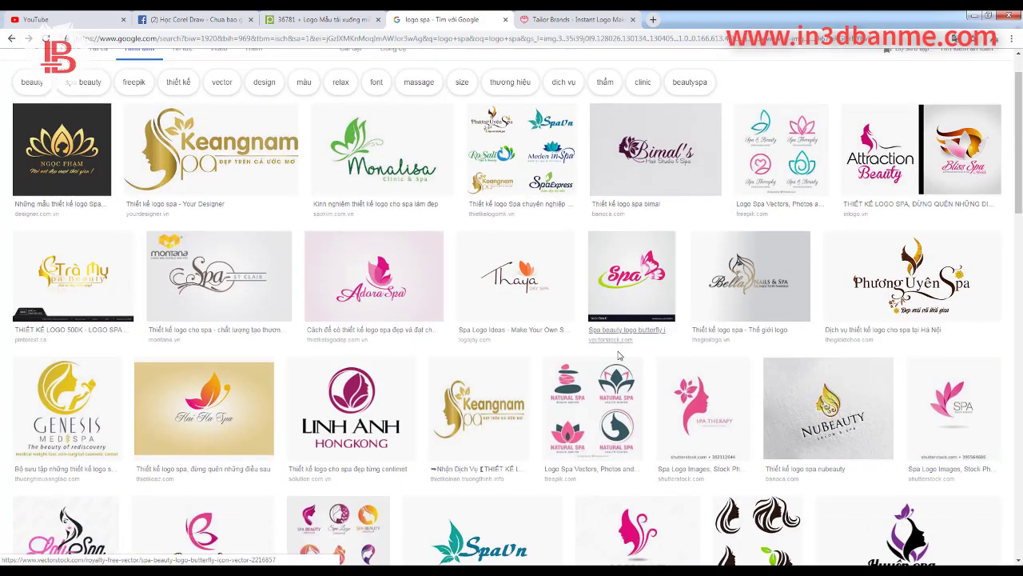
scroll(618, 355, down, 2)
scroll(531, 335, down, 2)
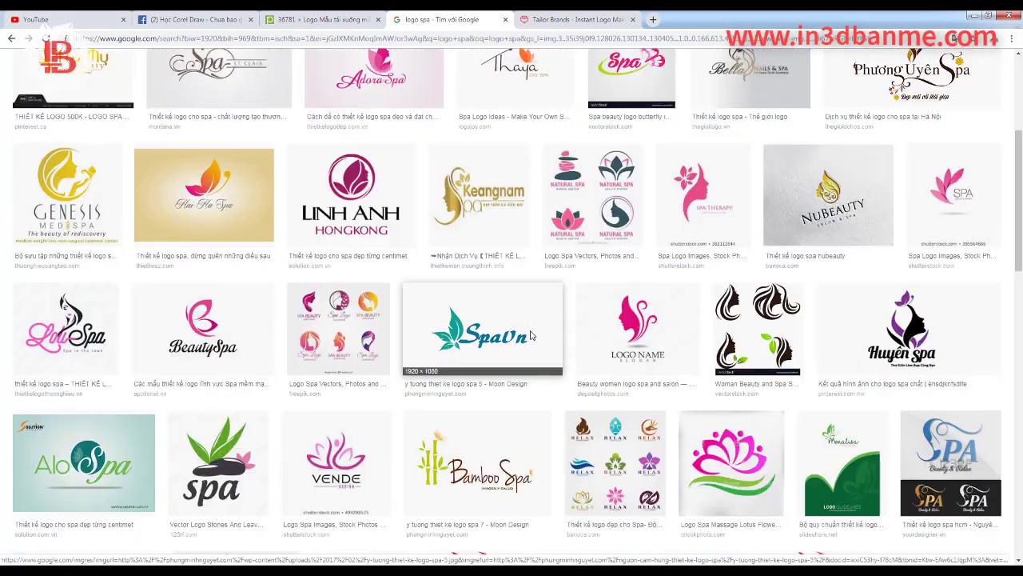
scroll(471, 324, down, 1)
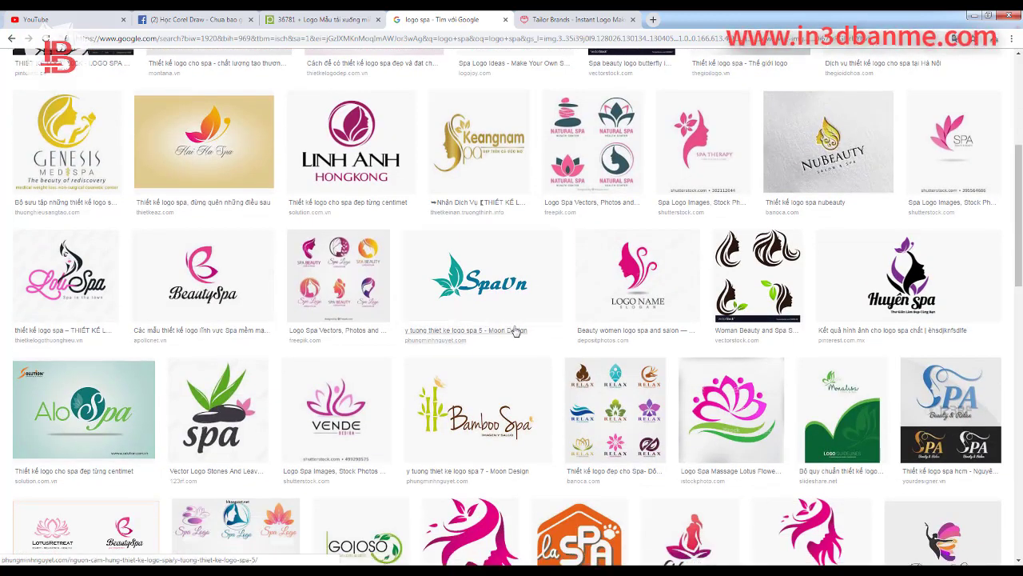
scroll(516, 332, down, 4)
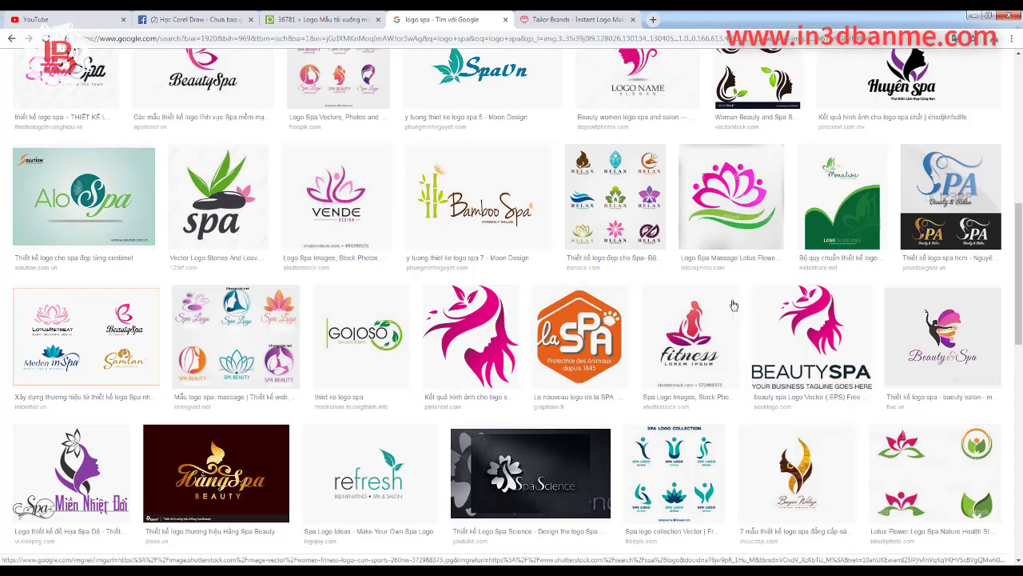
scroll(730, 304, down, 3)
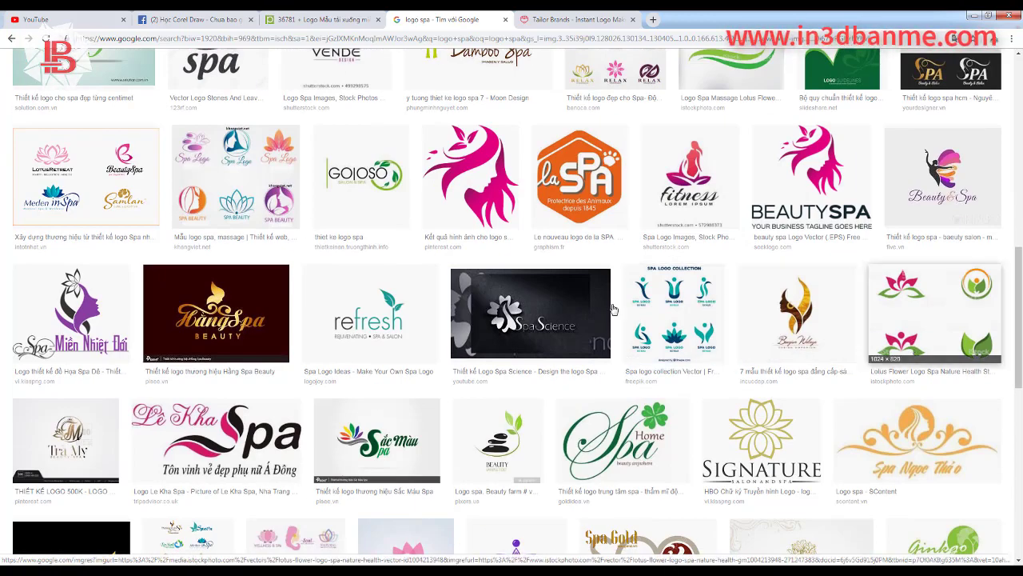
scroll(559, 311, down, 2)
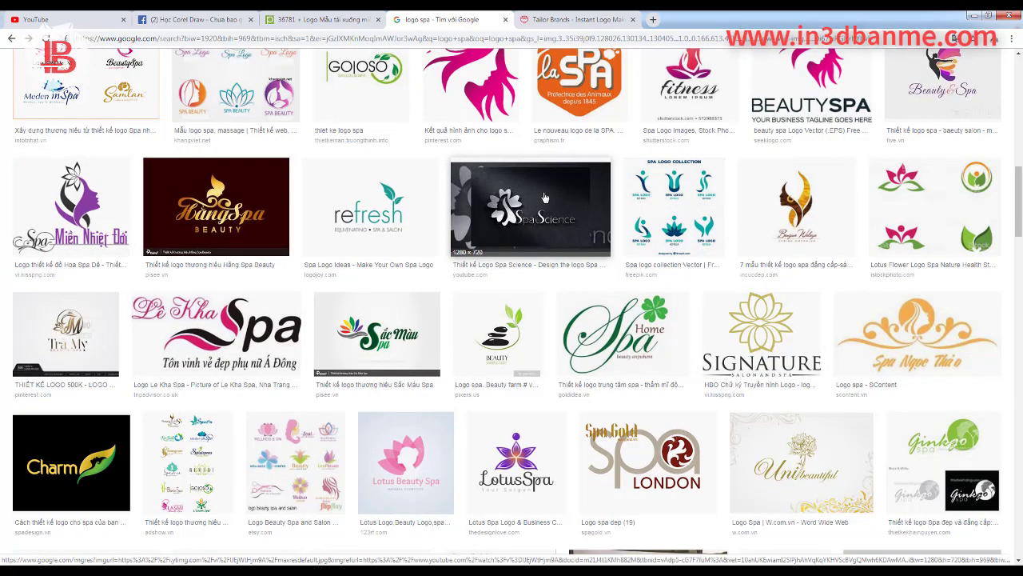
scroll(544, 195, up, 2)
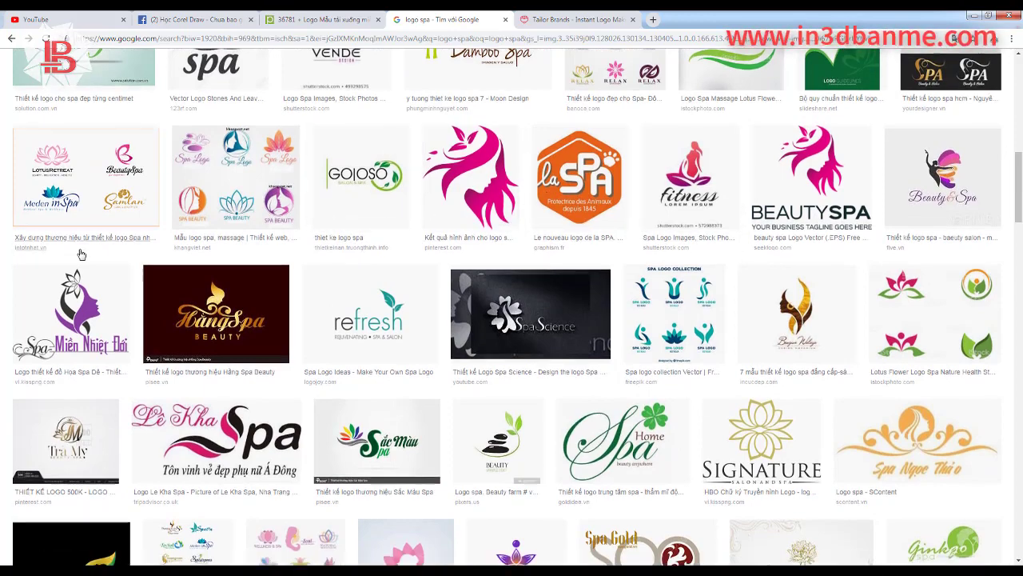
scroll(184, 235, up, 4)
scroll(184, 235, up, 1)
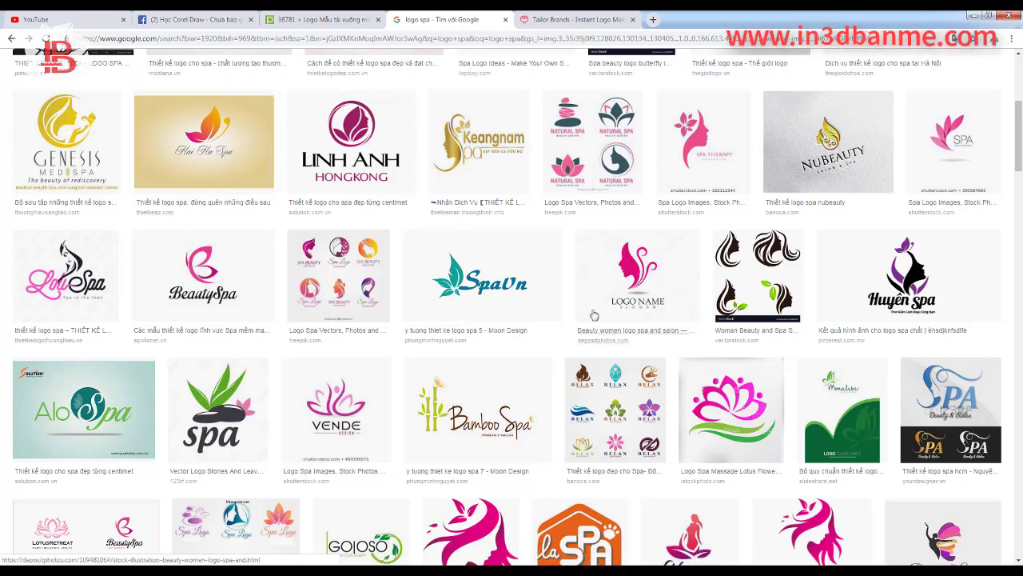
scroll(570, 296, down, 2)
scroll(569, 296, down, 1)
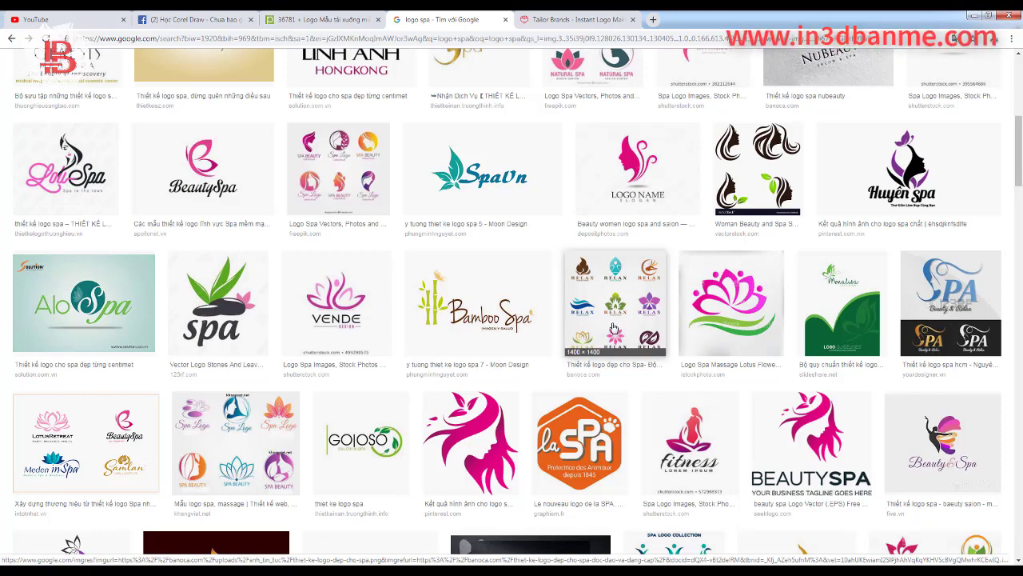
scroll(614, 327, down, 3)
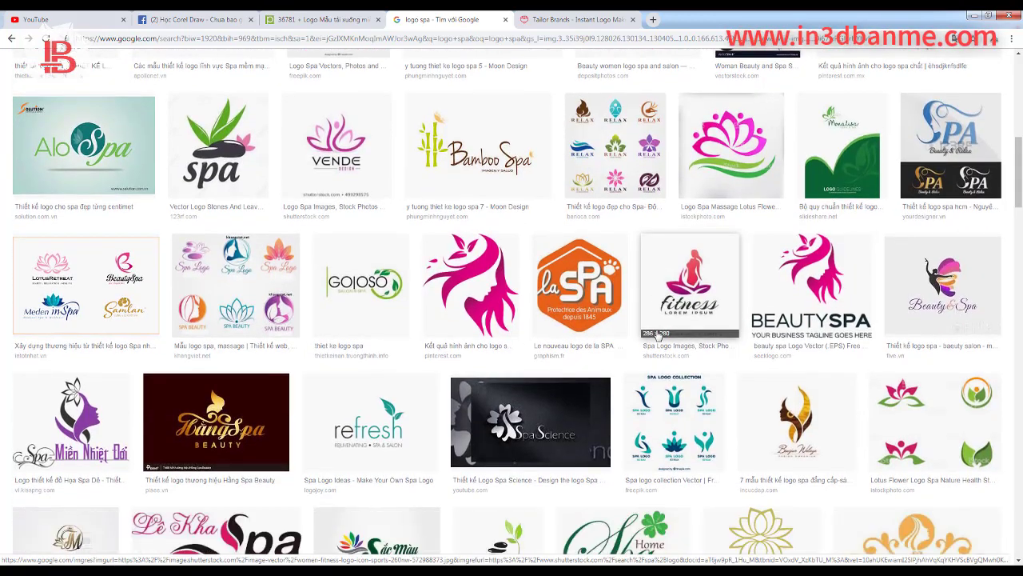
scroll(657, 336, down, 2)
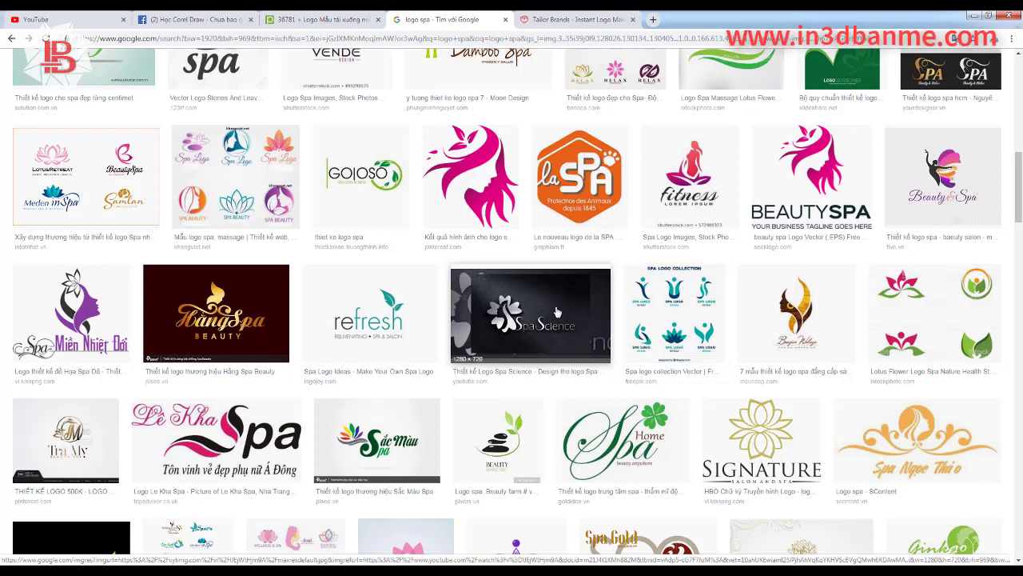
scroll(661, 335, down, 4)
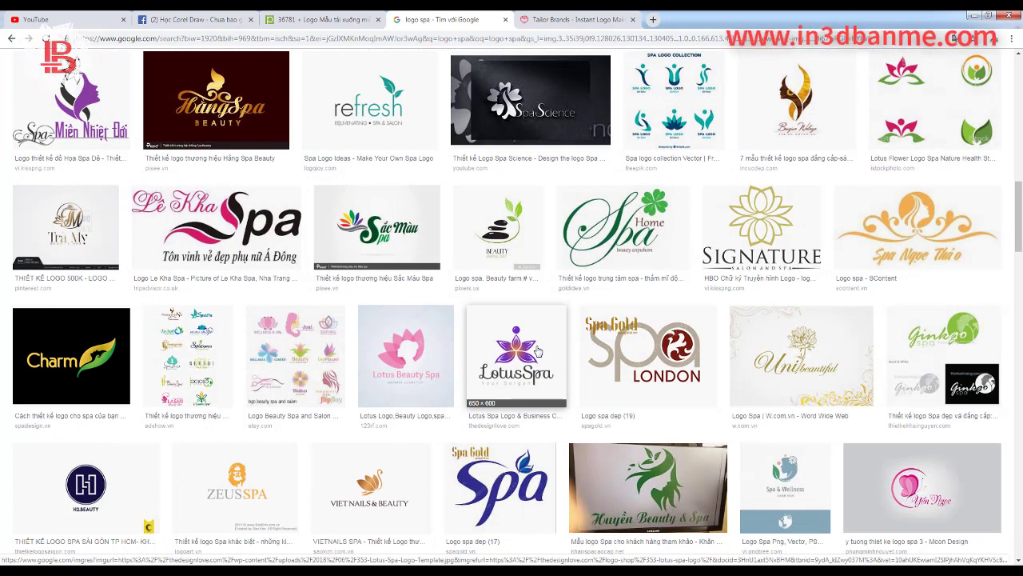
scroll(358, 355, down, 2)
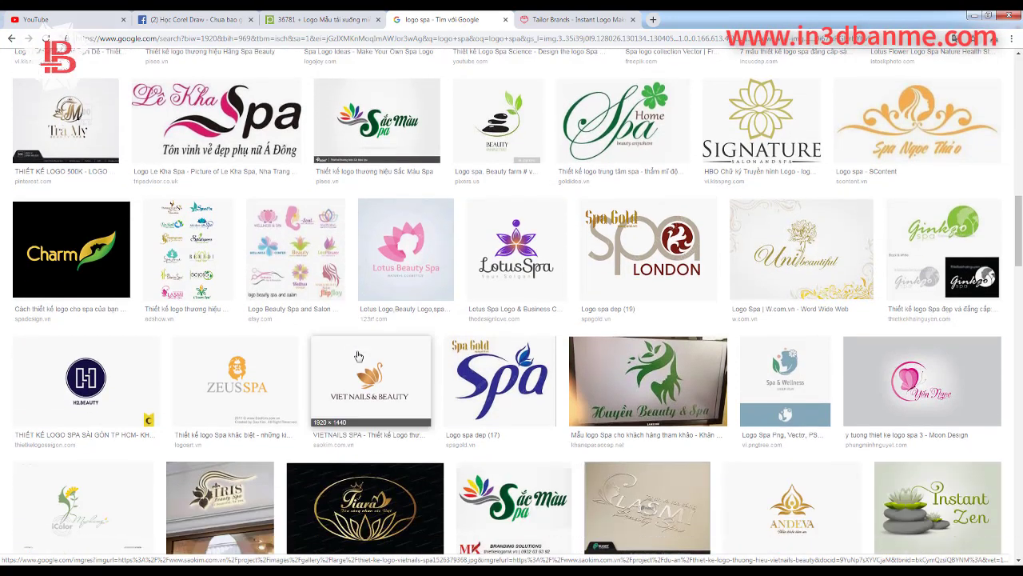
scroll(398, 382, down, 3)
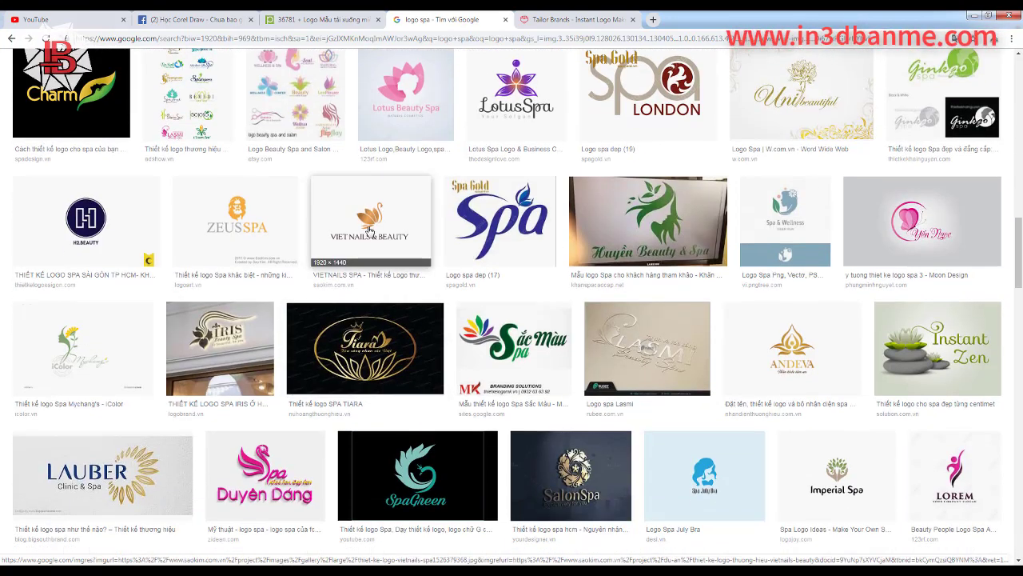
Open the Viet Nails & Beauty swan logo preview, copy its image and return to CorelDRAW
click(378, 219)
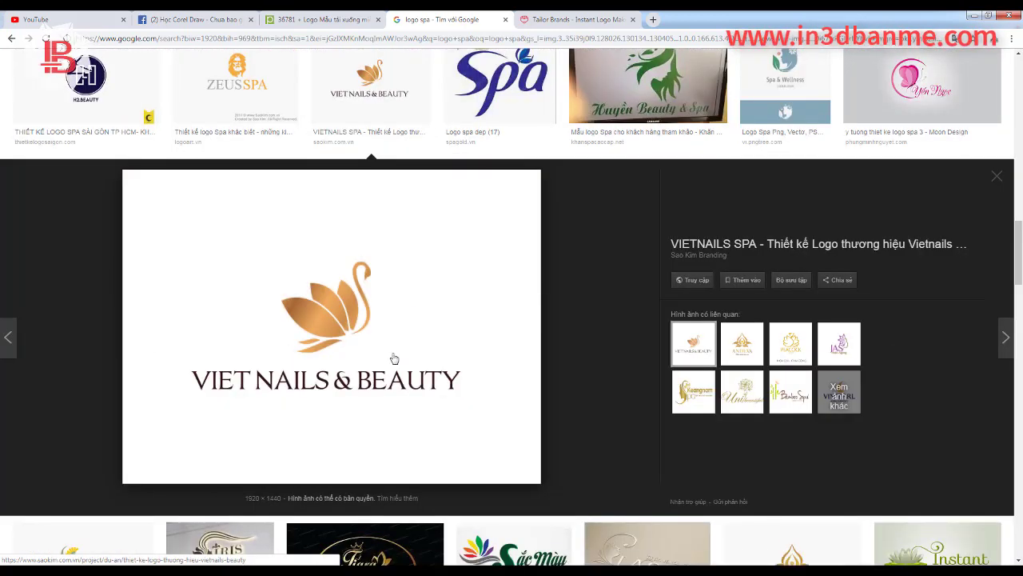
right_click(336, 347)
click(375, 464)
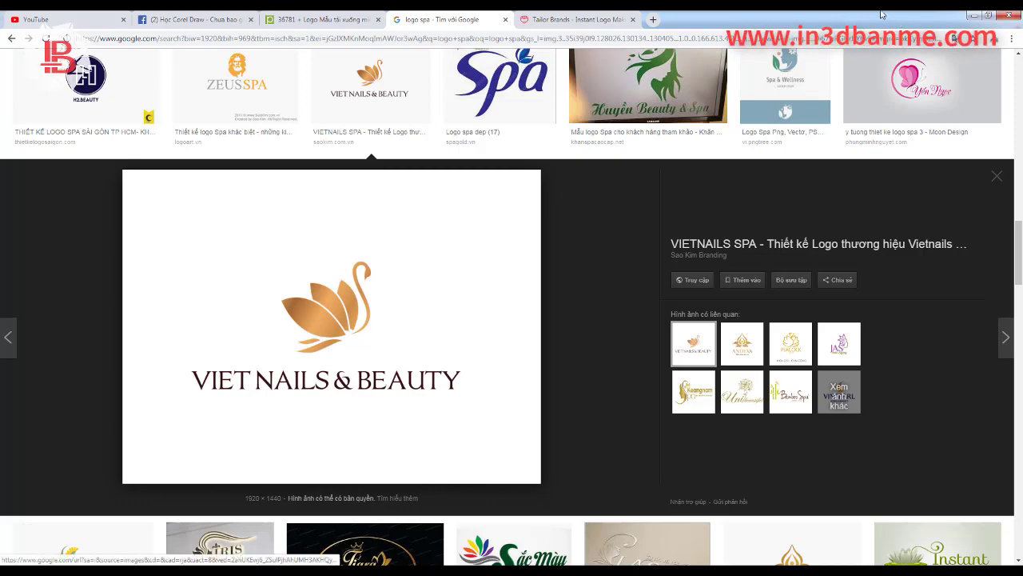
click(973, 16)
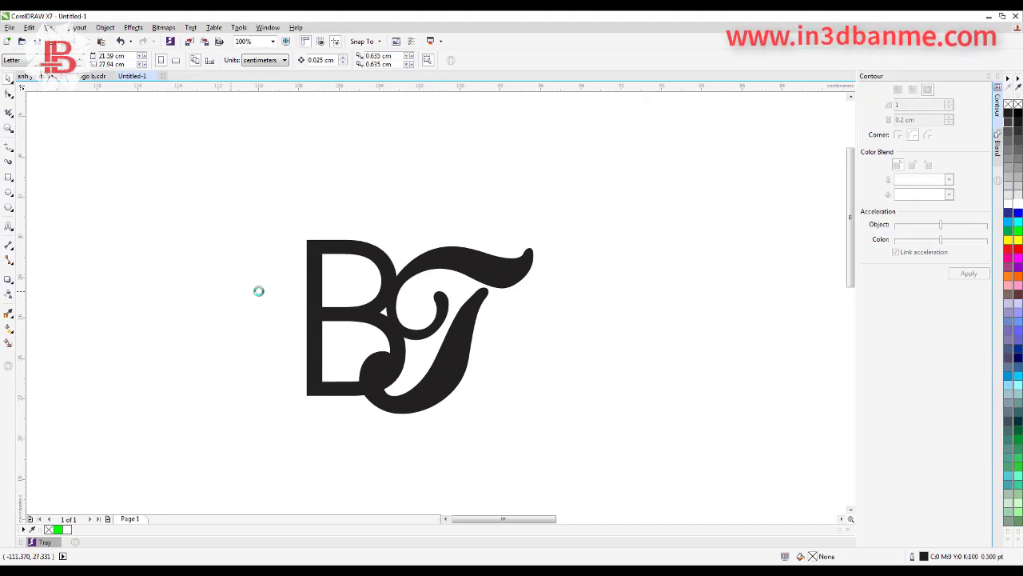
Paste the copied swan logo image, move it closer to the BT lettermark and vectorize it with Quick Trace
key(ctrl+v)
key(F4)
drag(594, 274, 272, 245)
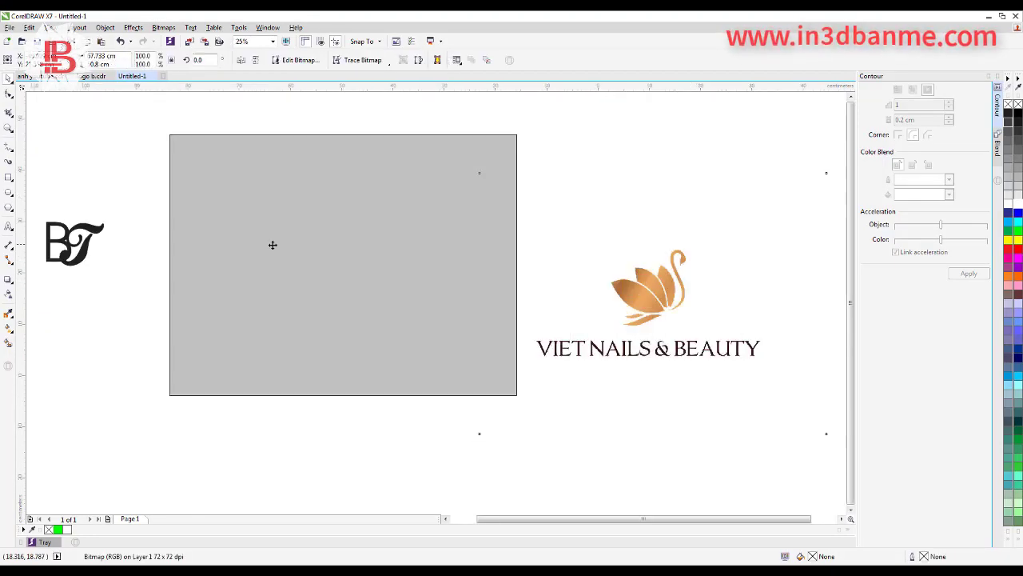
scroll(189, 245, up, 2)
click(360, 60)
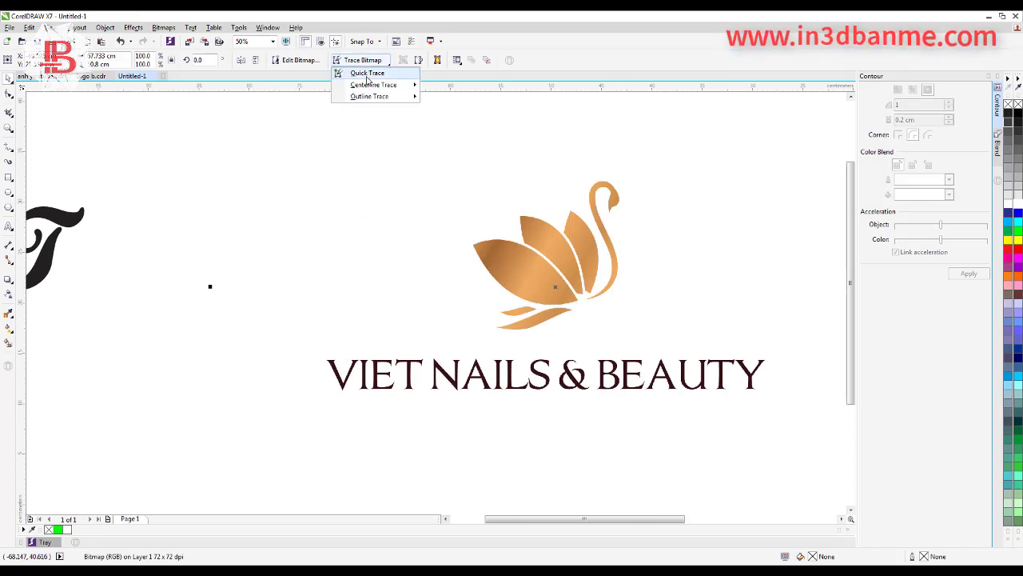
click(368, 74)
click(473, 319)
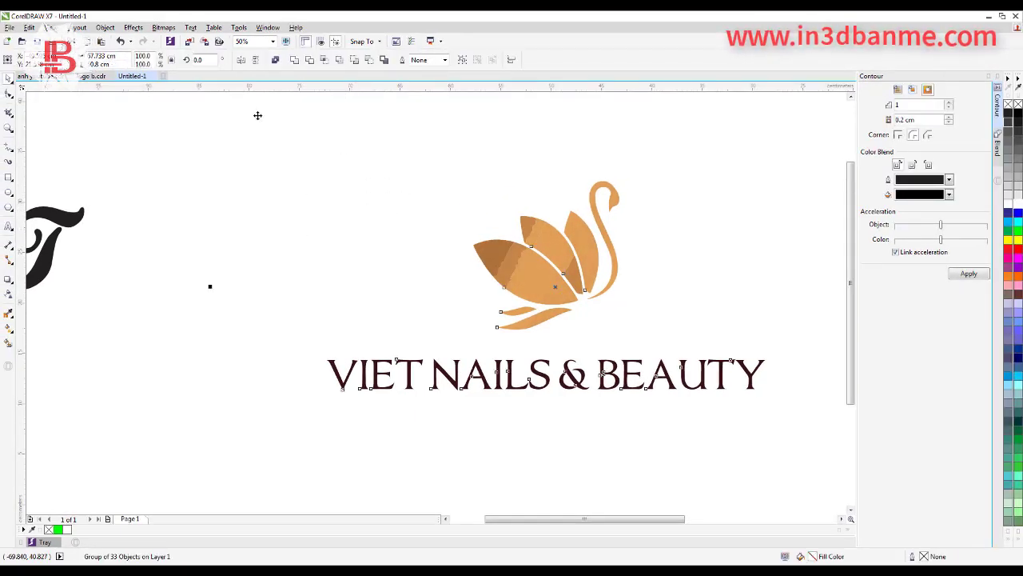
Ungroup the traced logo and delete the source bitmap and the VIET NAILS & BEAUTY lettering, keeping only the swan
key(ctrl+u)
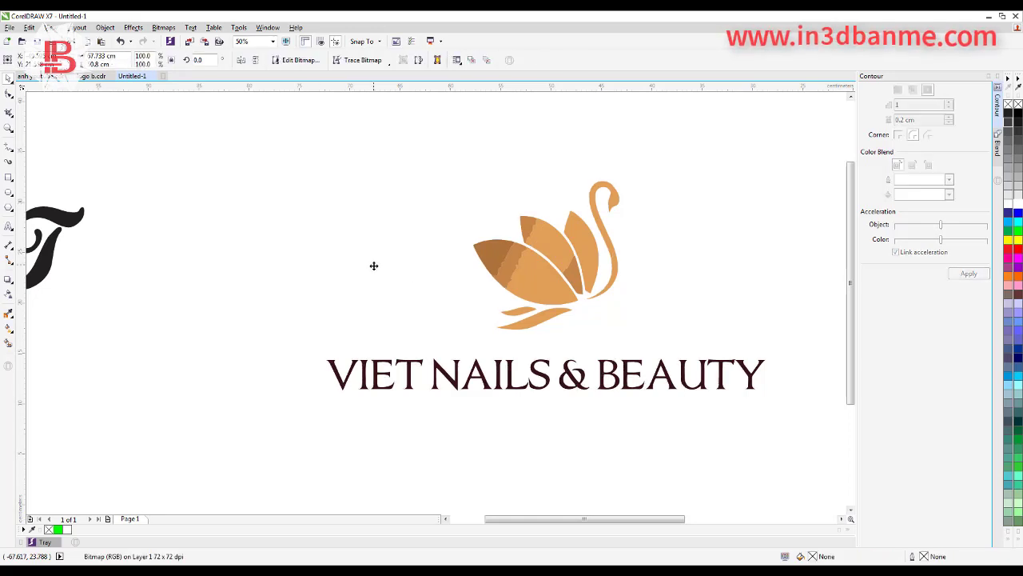
key(Escape)
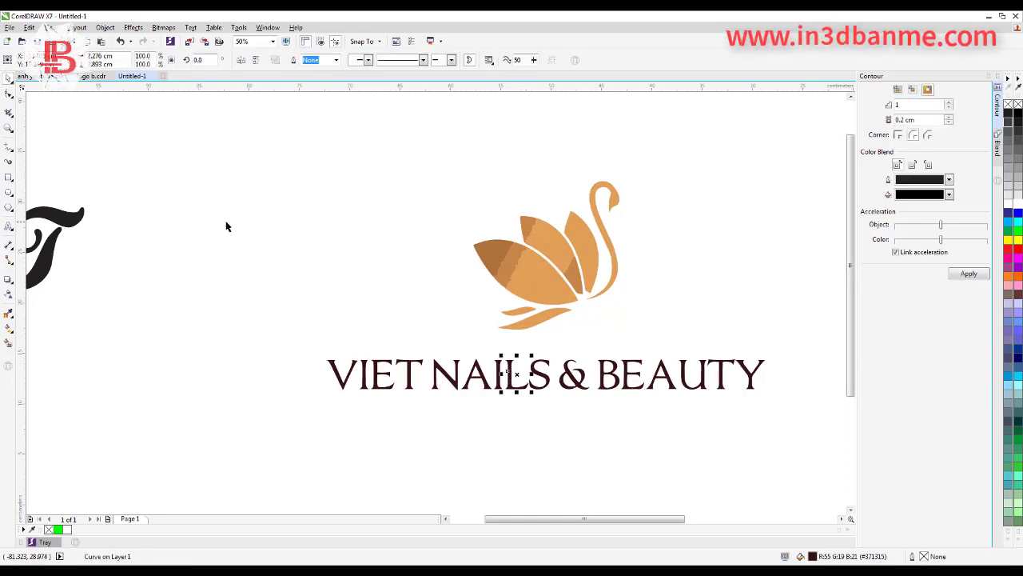
drag(295, 331, 790, 443)
key(Delete)
Weld all the traced swan pieces into a single shape with one flat orange fill
drag(684, 158, 462, 339)
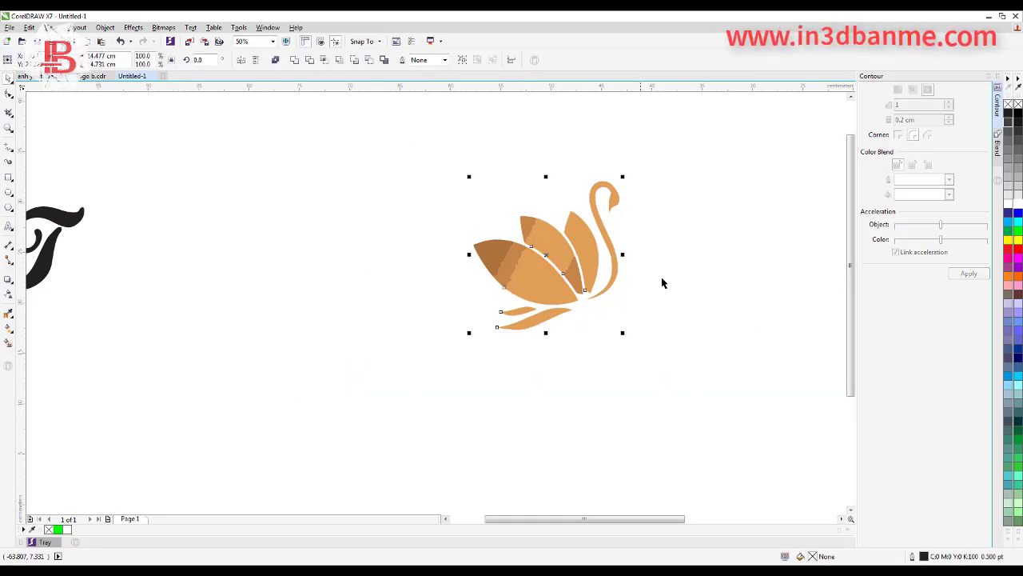
key(shift+F2)
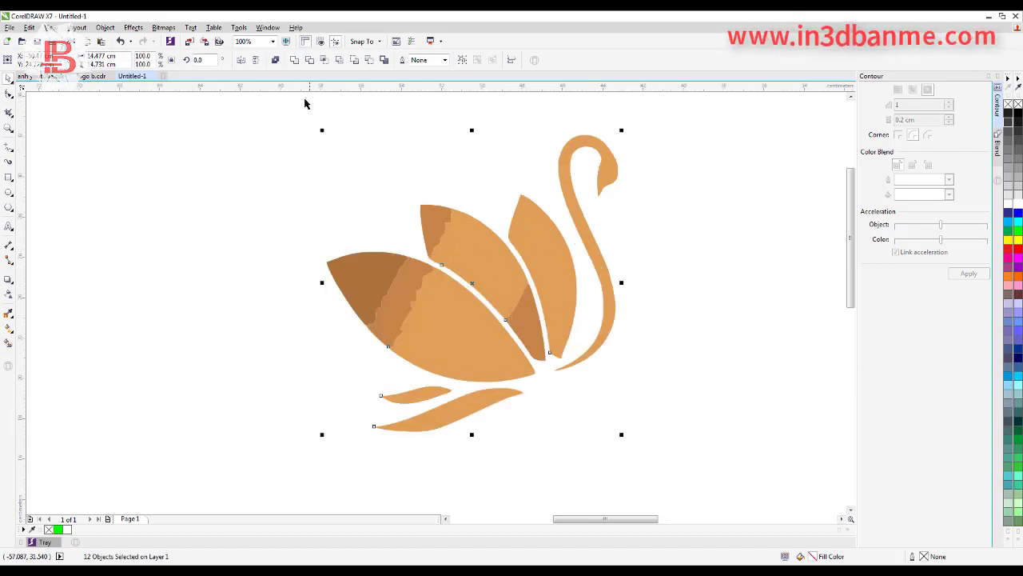
click(294, 60)
scroll(638, 274, down, 1)
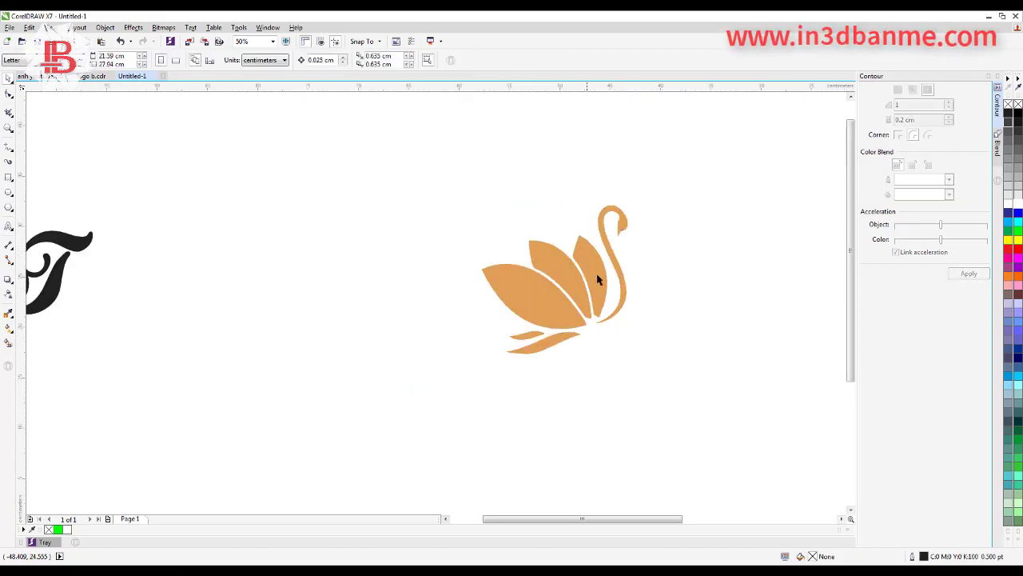
Move the welded swan next to the BT lettermark, on its right side
drag(599, 272, 303, 234)
scroll(320, 239, down, 2)
scroll(455, 253, up, 1)
scroll(455, 253, up, 2)
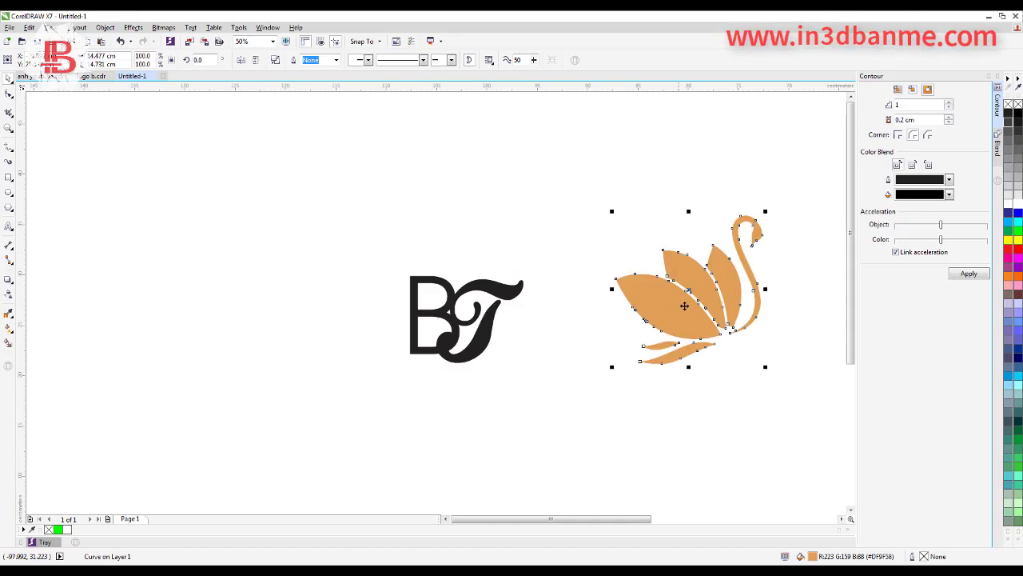
Try the swan behind the B of the lettermark and move it back to the right of the letters
drag(680, 299, 392, 256)
key(Escape)
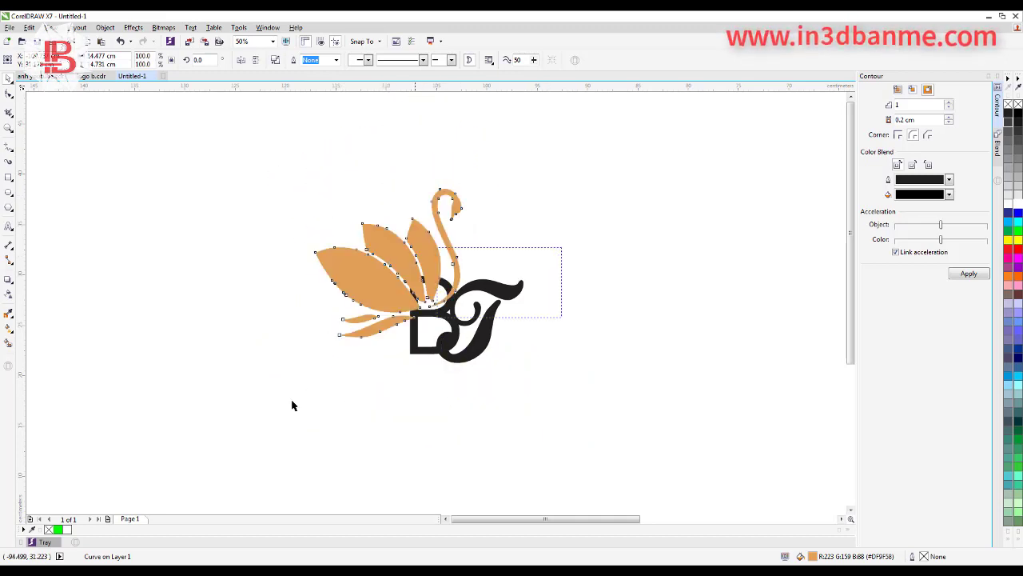
click(507, 382)
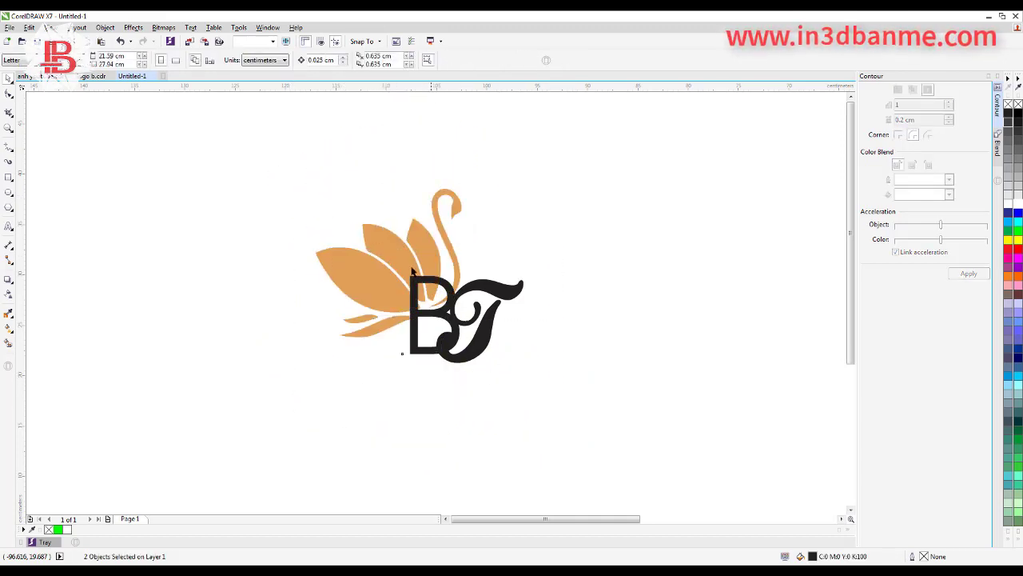
scroll(406, 266, up, 2)
click(496, 296)
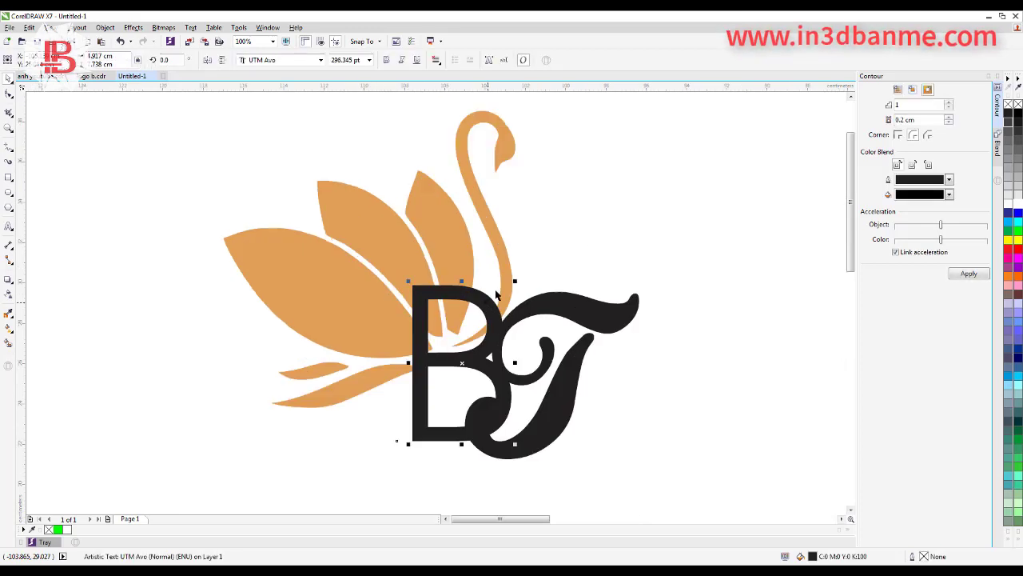
scroll(497, 260, down, 2)
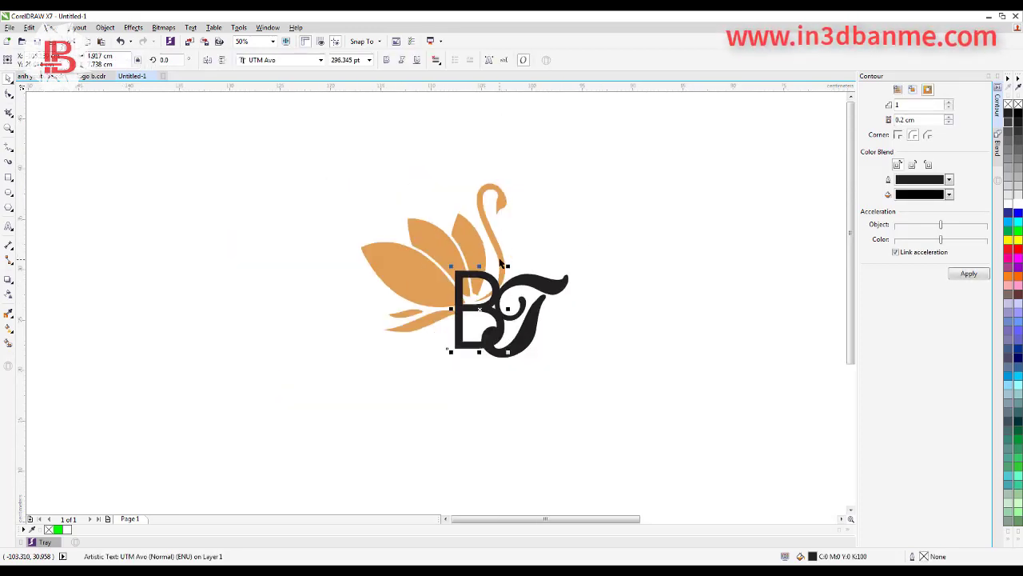
drag(502, 262, 700, 244)
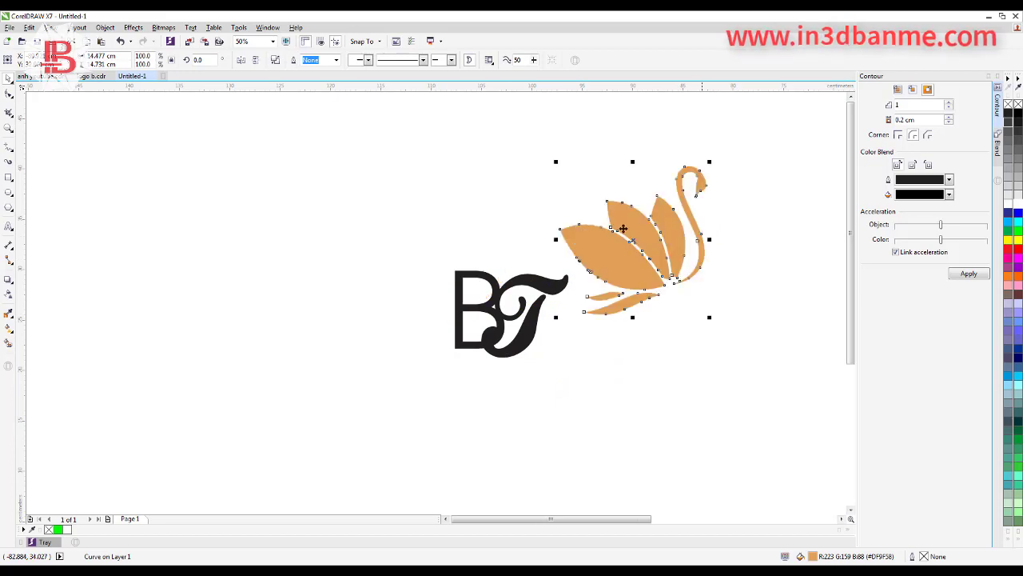
Shift the BT lettermark to the left and place a copy of its B below, retyped as "Spa Bảo Trân"
click(473, 330)
drag(473, 330, 289, 352)
click(289, 244)
double_click(288, 352)
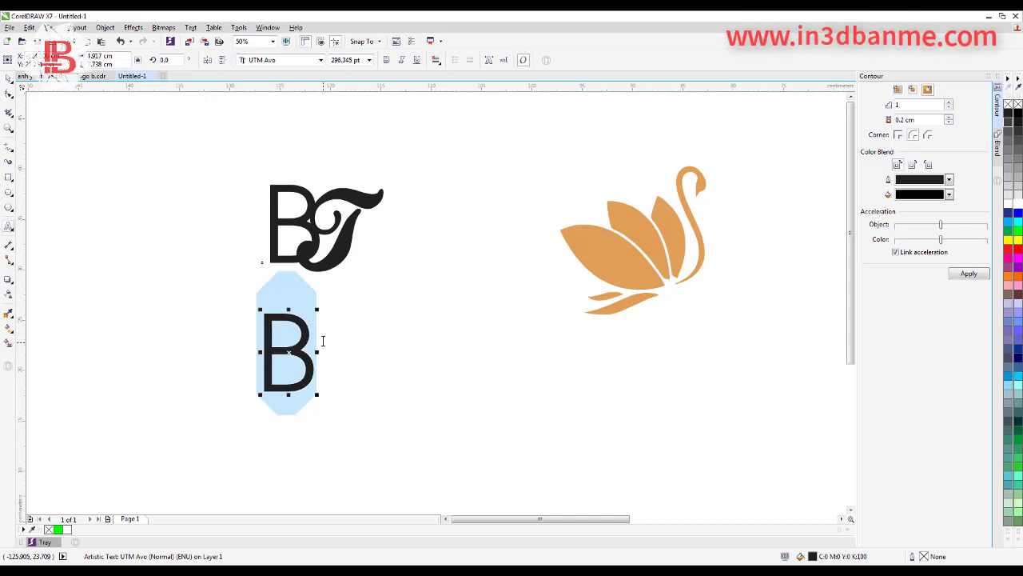
text(Spa )
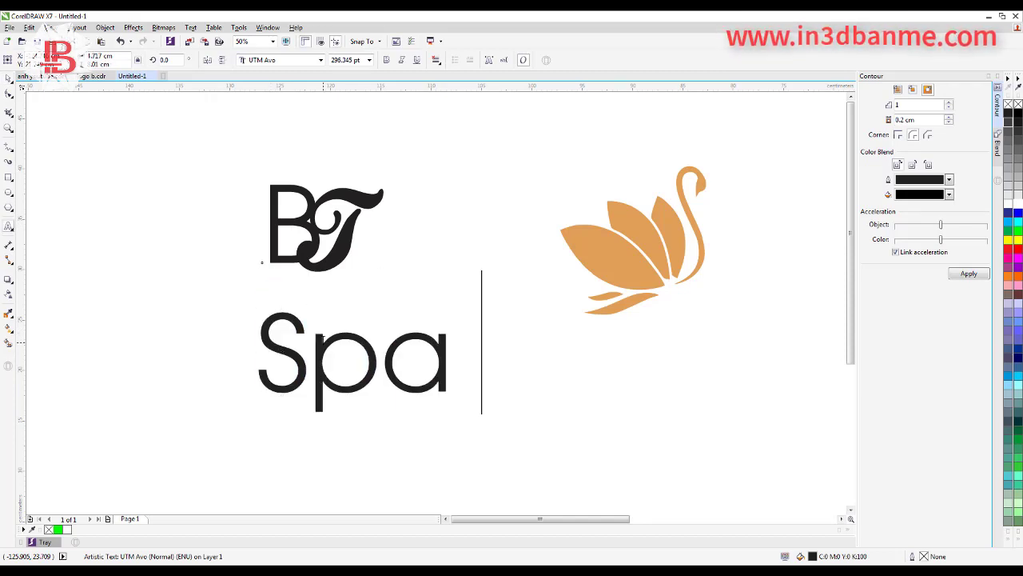
text(Bao)
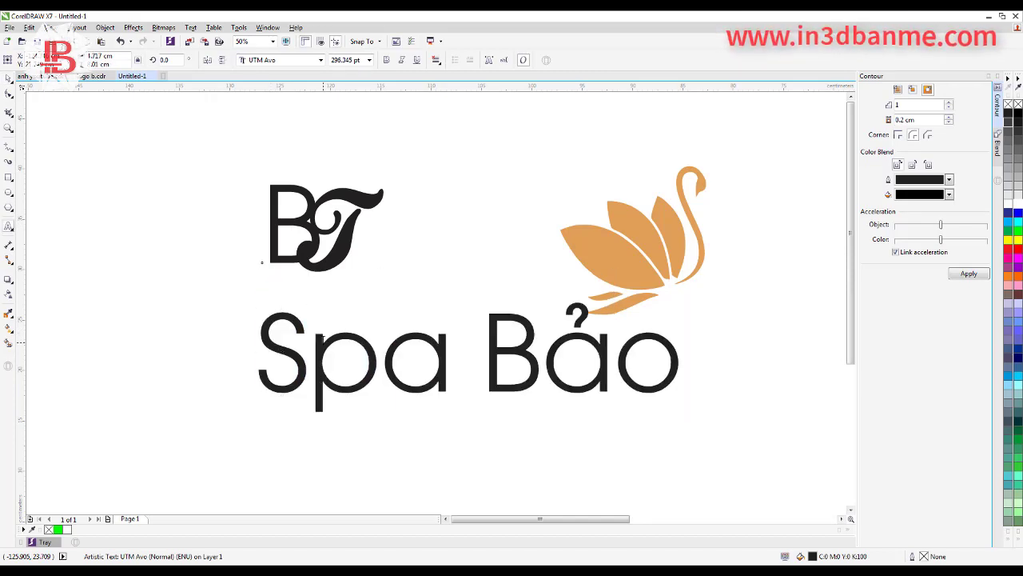
text(r Traan)
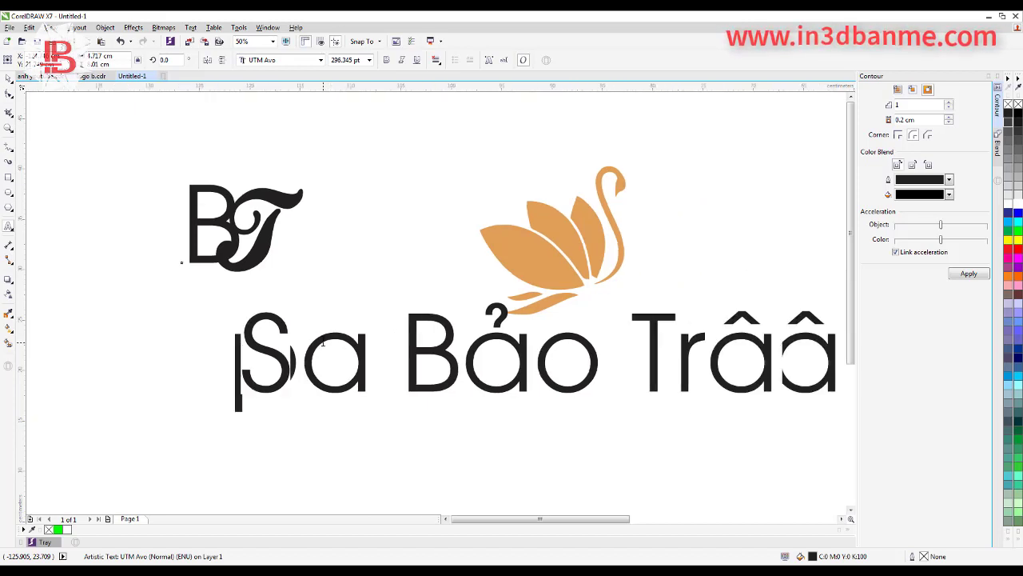
click(8, 77)
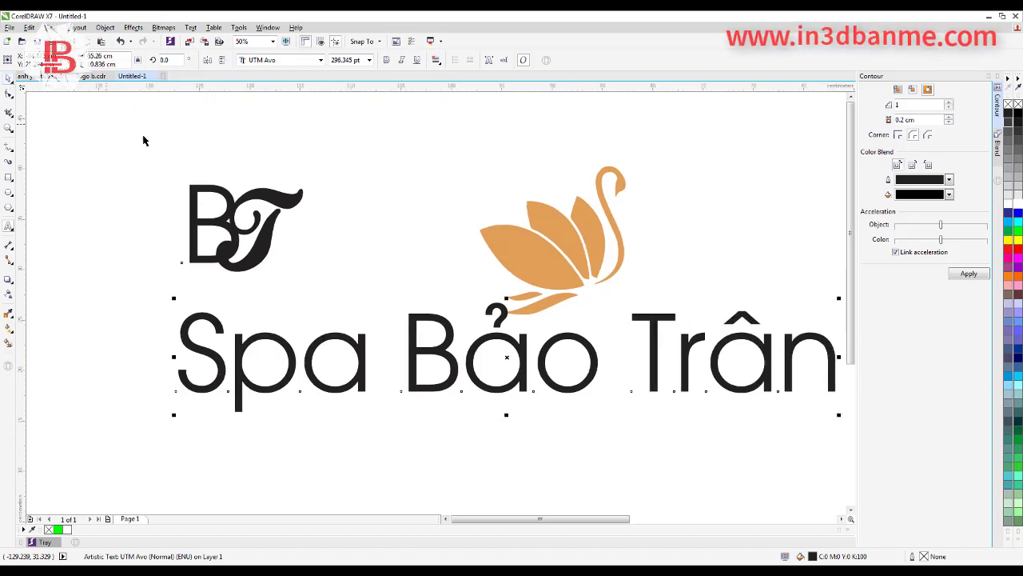
drag(120, 153, 413, 310)
click(403, 181)
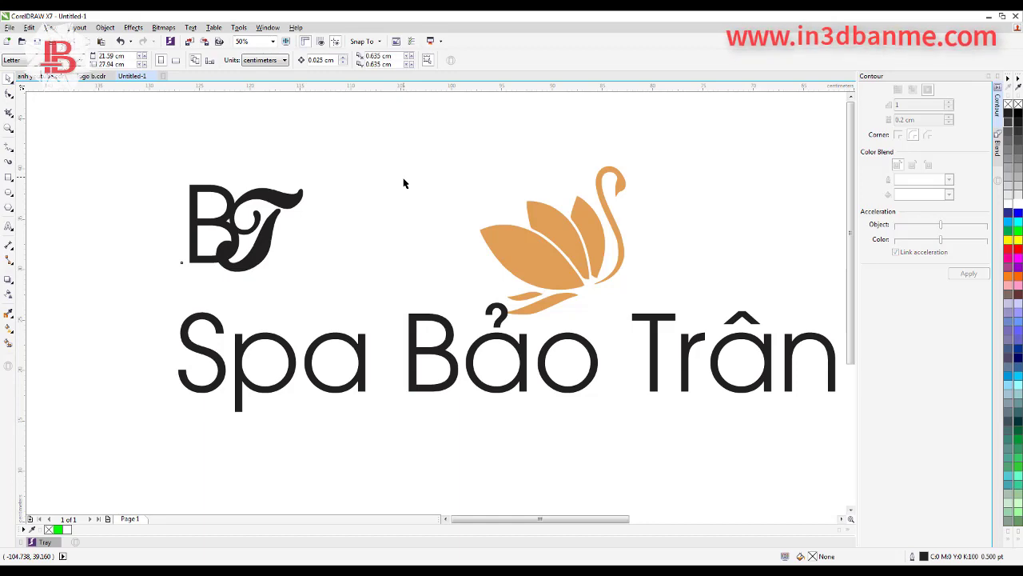
Import the floral frame file "bông cổ tròn 1" from Downloads and place it below the logo elements
key(ctrl+i)
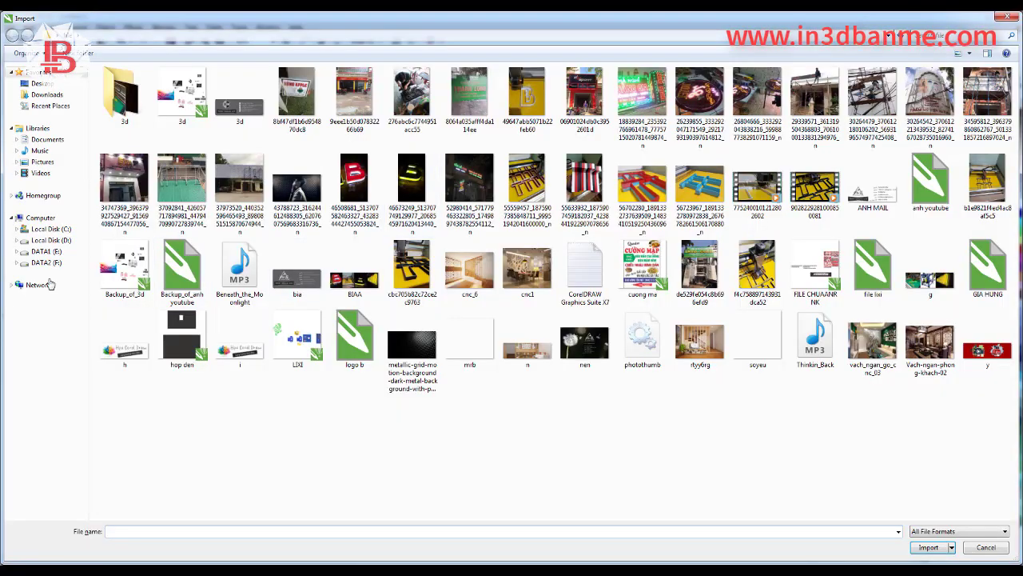
click(47, 94)
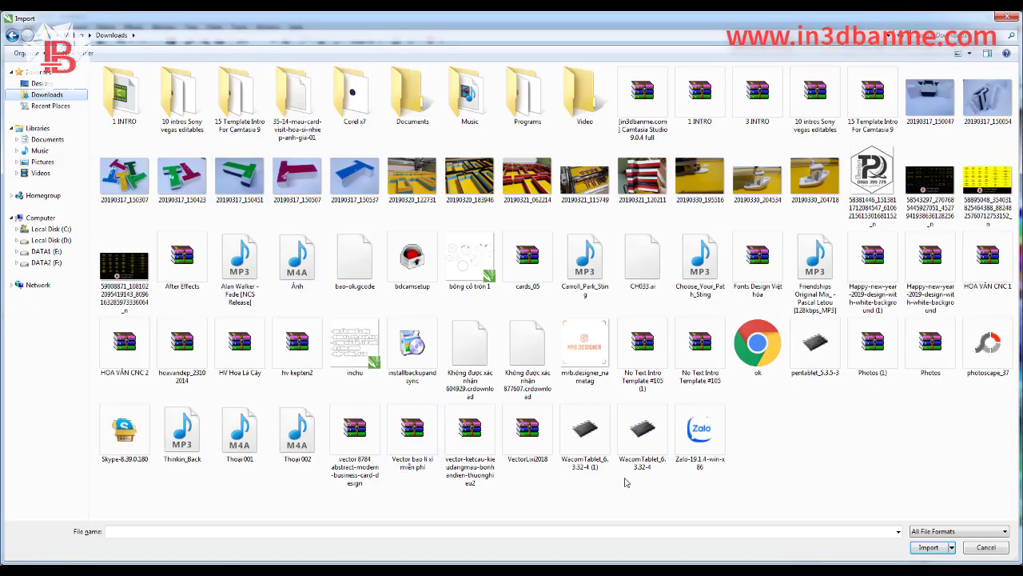
double_click(478, 256)
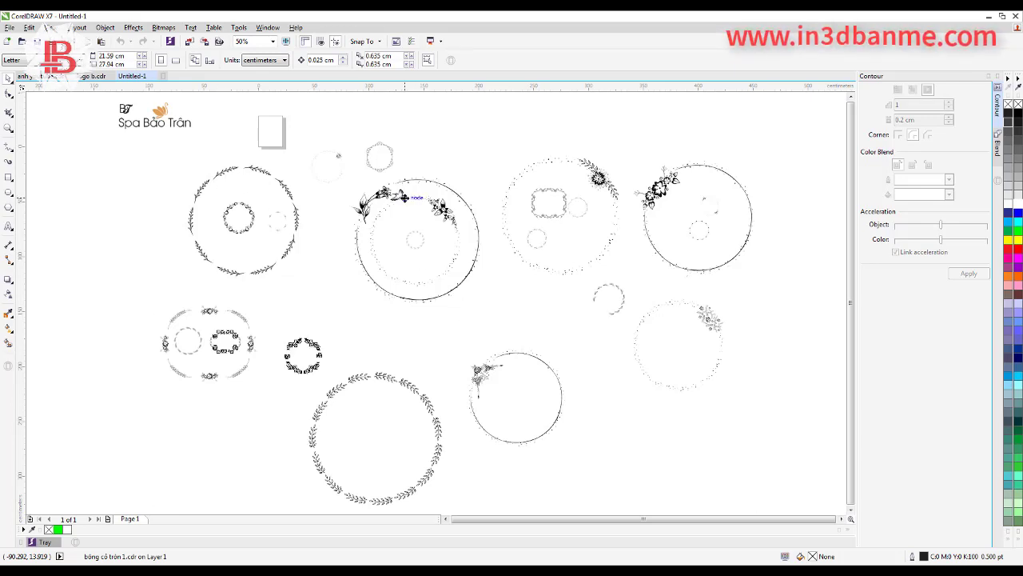
click(429, 186)
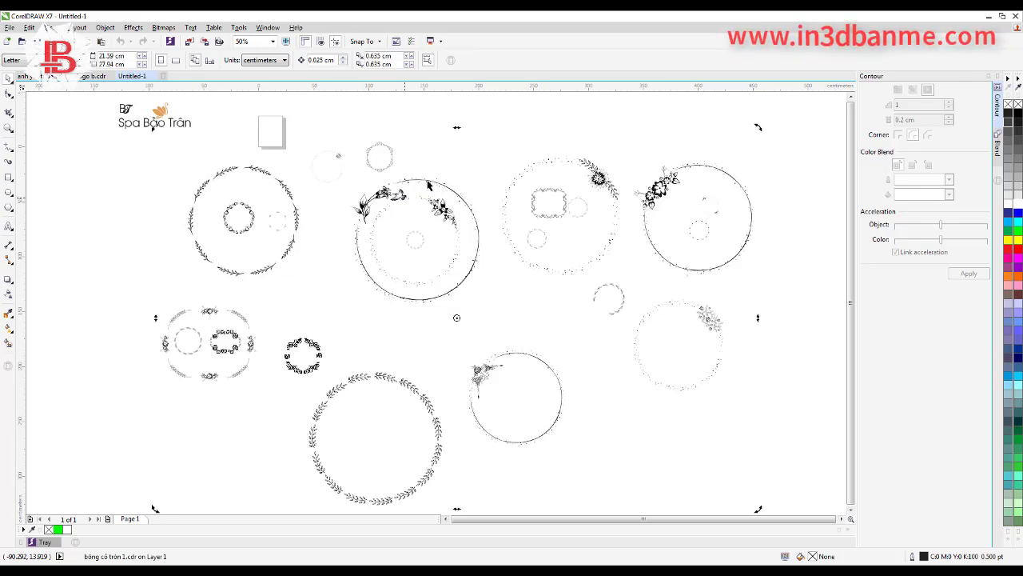
click(124, 365)
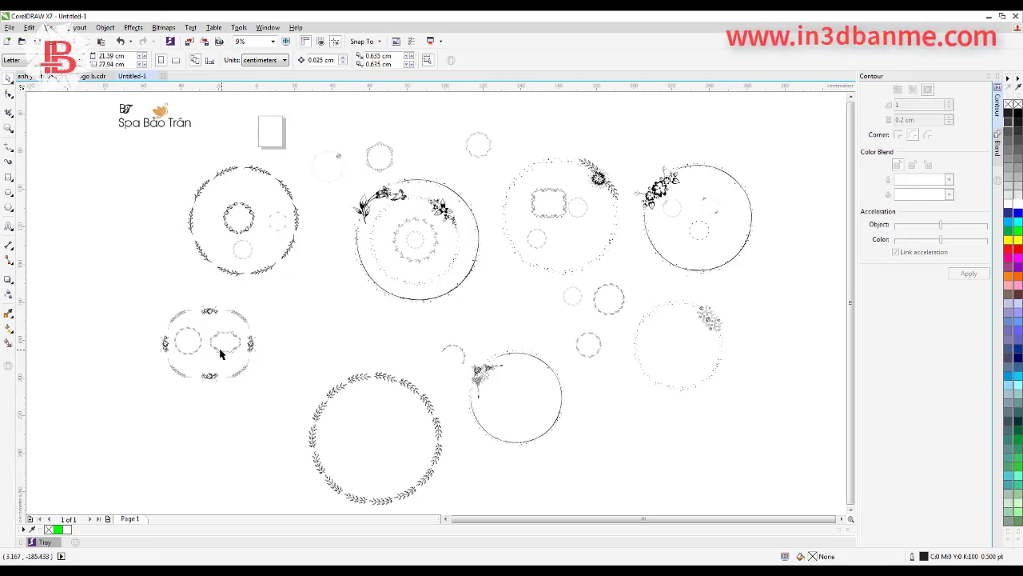
Pick the small round wreath of flowers and leaves from the imported frames and move it left of the Spa Bảo Trân text
scroll(222, 354, up, 2)
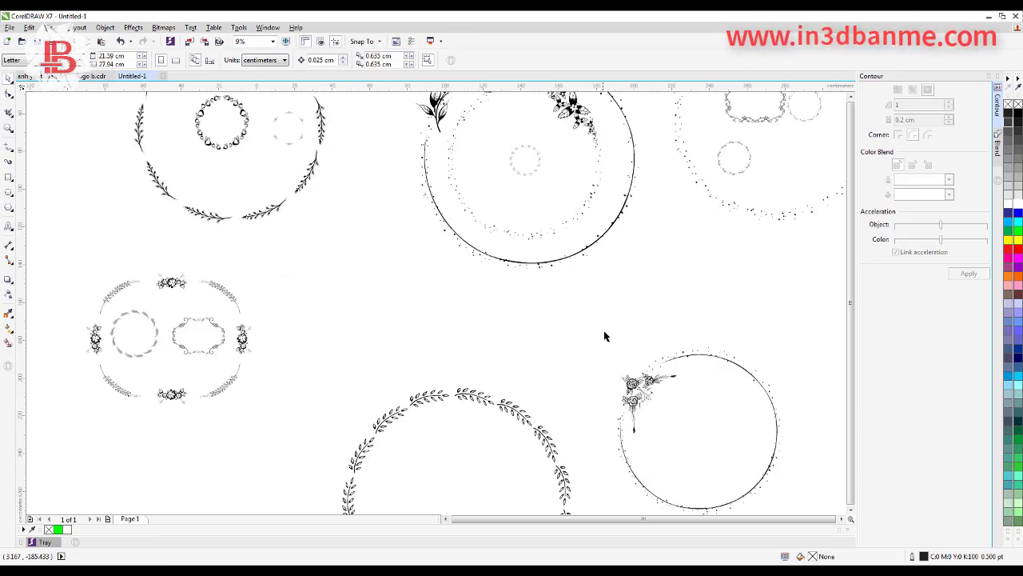
drag(594, 312, 731, 466)
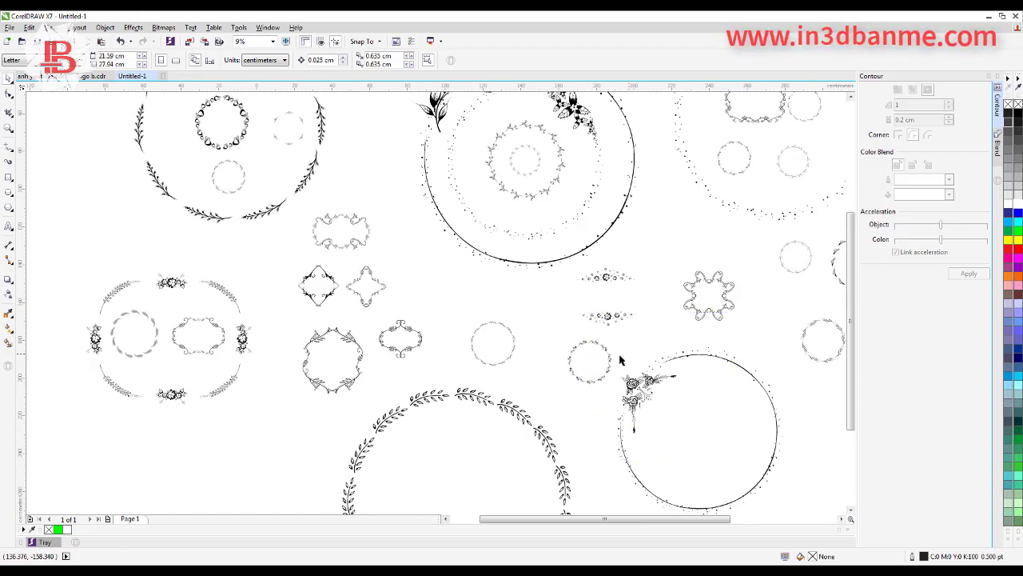
scroll(619, 355, up, 1)
scroll(619, 354, up, 1)
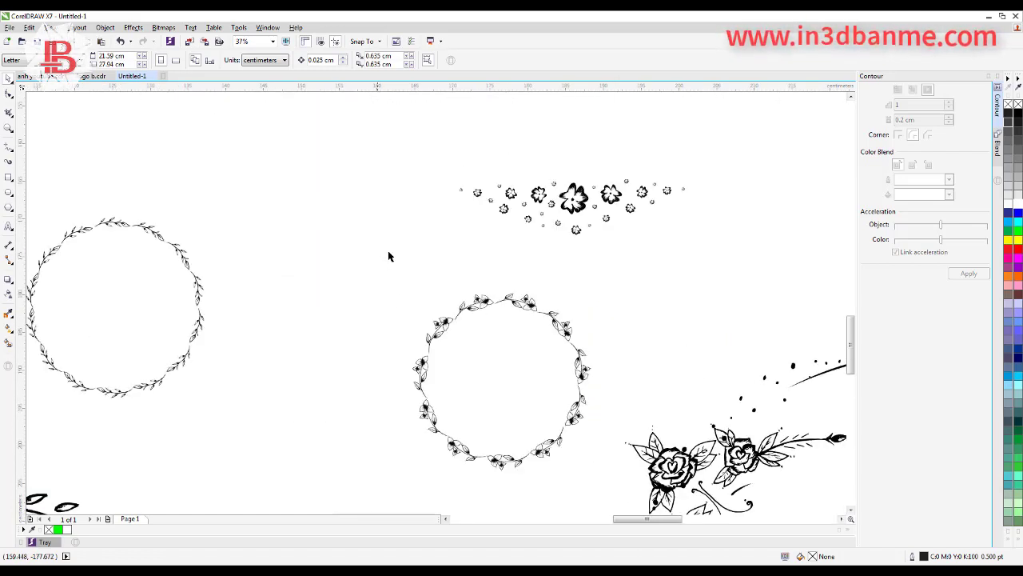
drag(362, 249, 612, 501)
key(ctrl+a)
scroll(514, 302, down, 3)
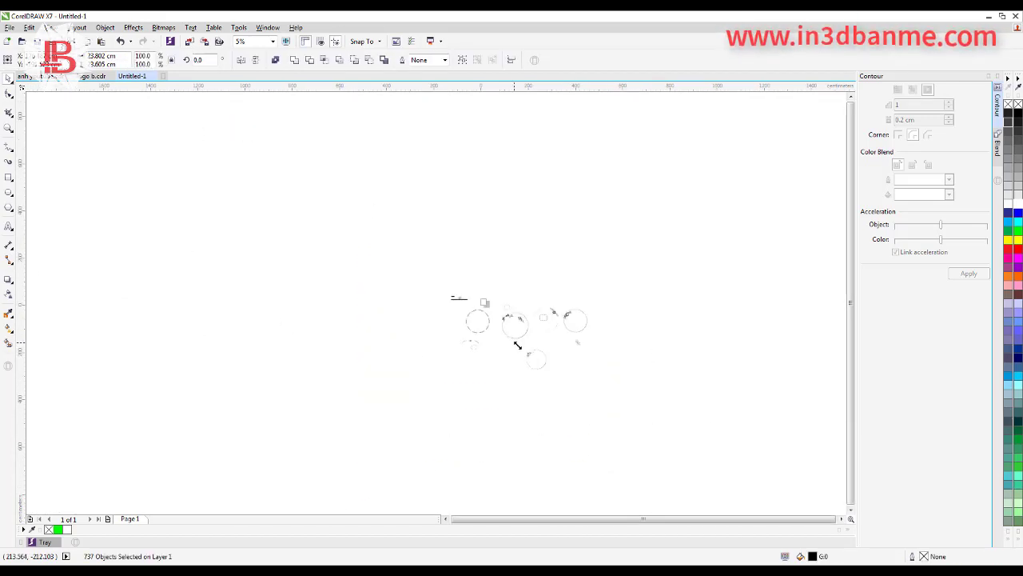
scroll(517, 344, up, 1)
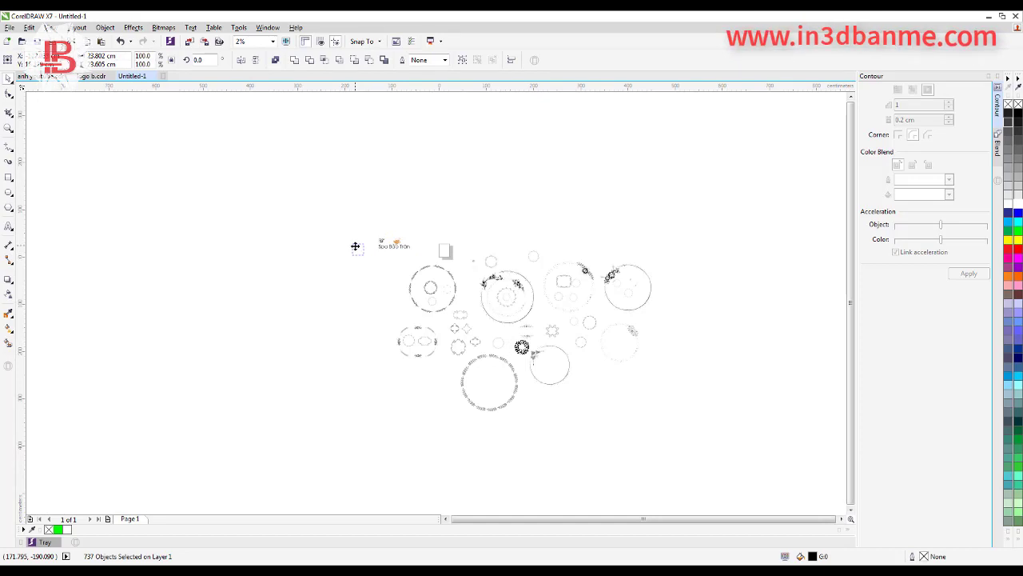
Delete all the other imported frames and ornaments around the page, keeping the chosen wreath
drag(382, 259, 675, 417)
scroll(449, 233, up, 2)
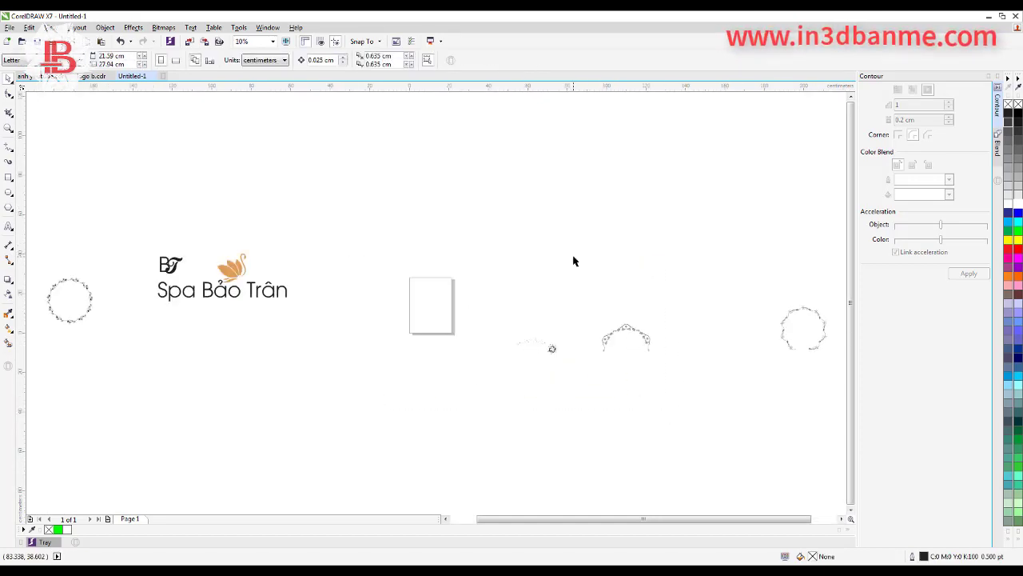
scroll(472, 277, right, 1)
drag(472, 276, 792, 389)
key(Delete)
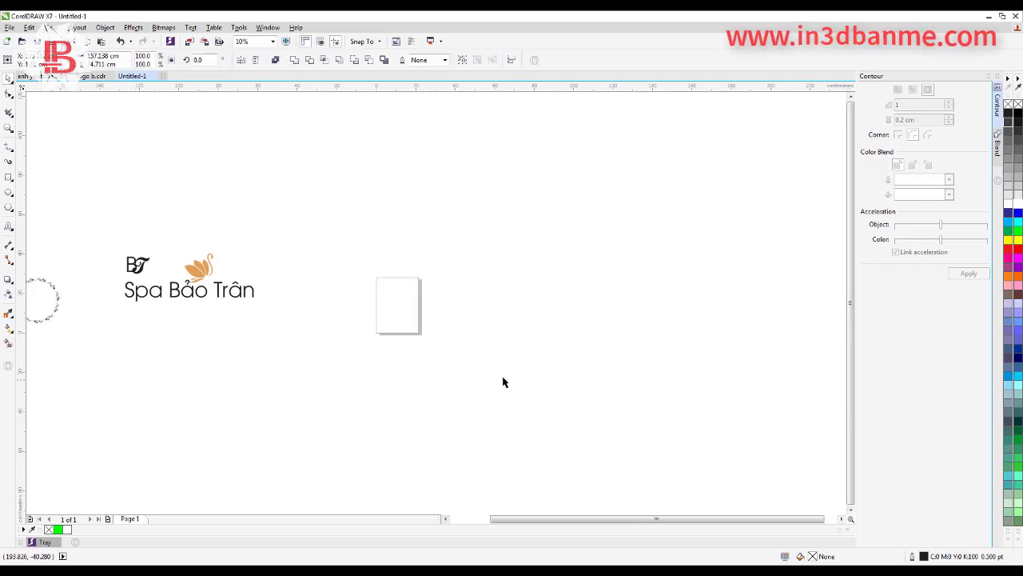
Move the floral wreath closer to the BT lettermark and group all its pieces into one object
key(F4)
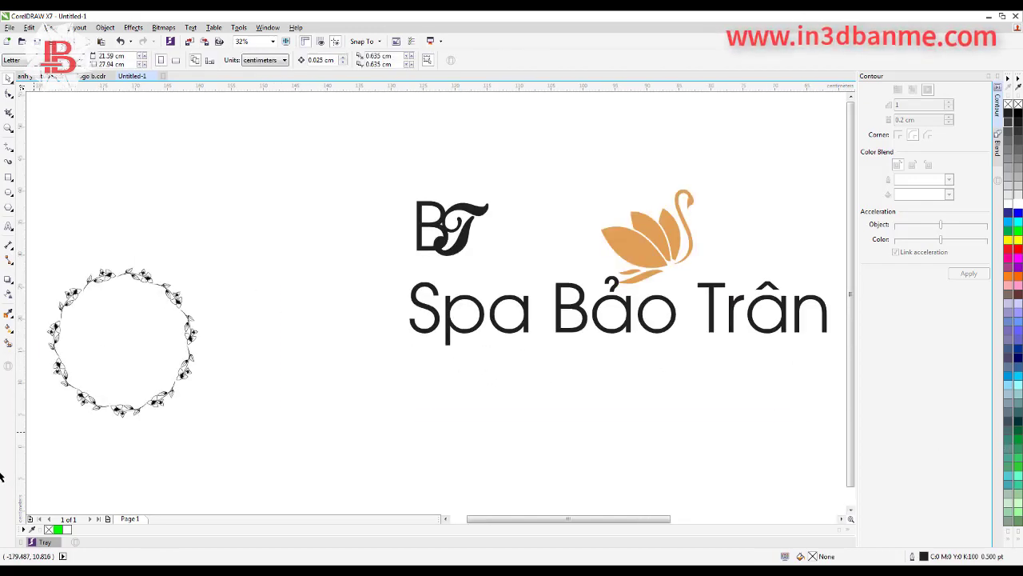
drag(0, 476, 0, 476)
drag(147, 311, 300, 223)
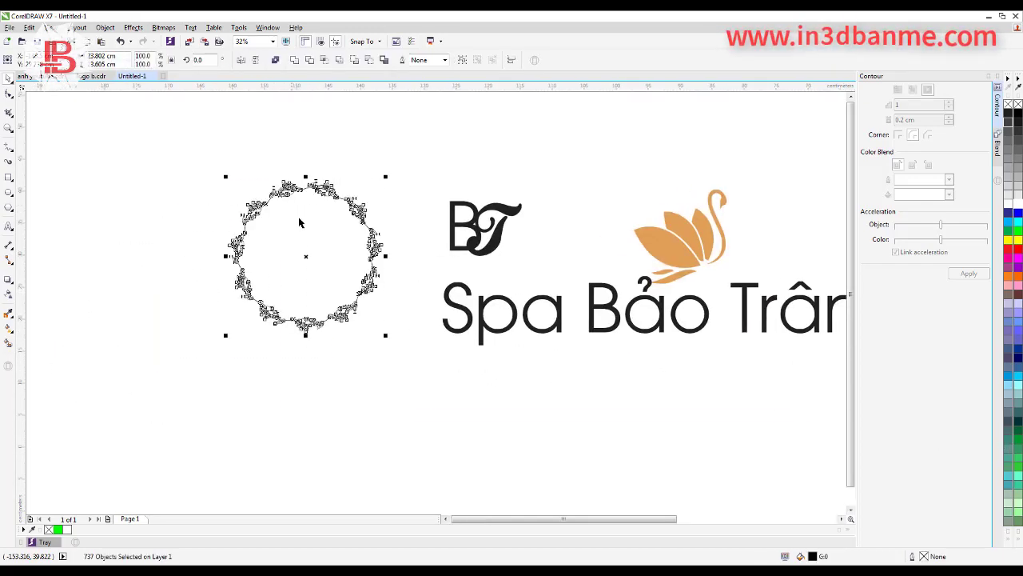
scroll(300, 223, up, 2)
key(ctrl+g)
scroll(735, 225, up, 2)
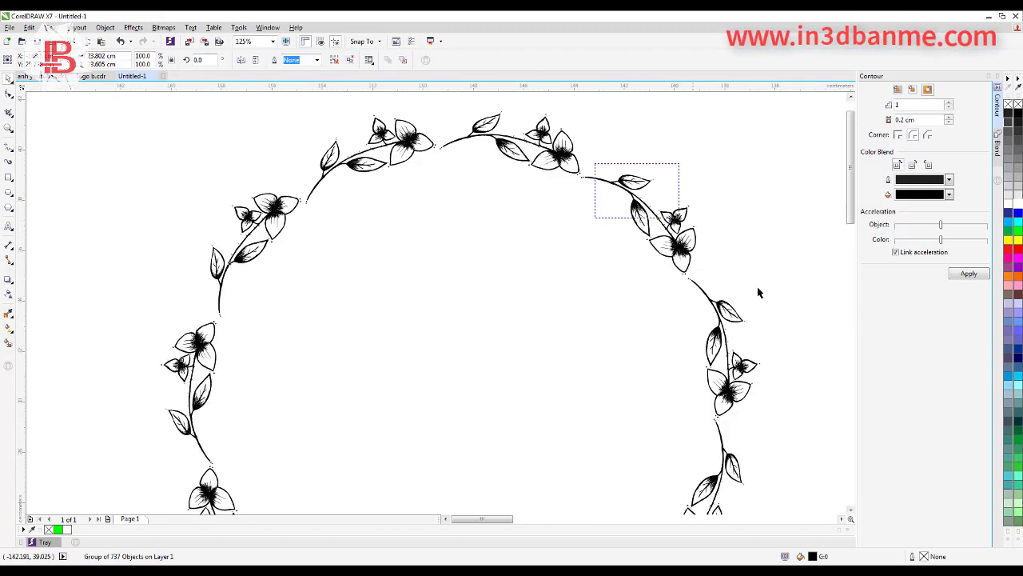
Move the BT lettermark inside the floral wreath and place the Spa Bảo Trân text below the wreath
scroll(493, 217, down, 1)
click(613, 163)
scroll(613, 163, down, 1)
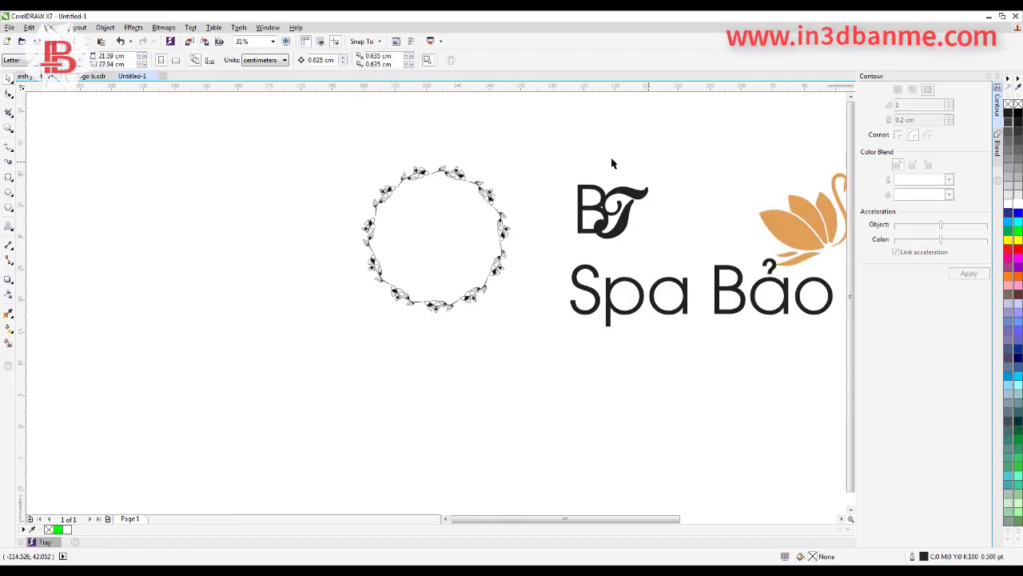
drag(552, 144, 463, 231)
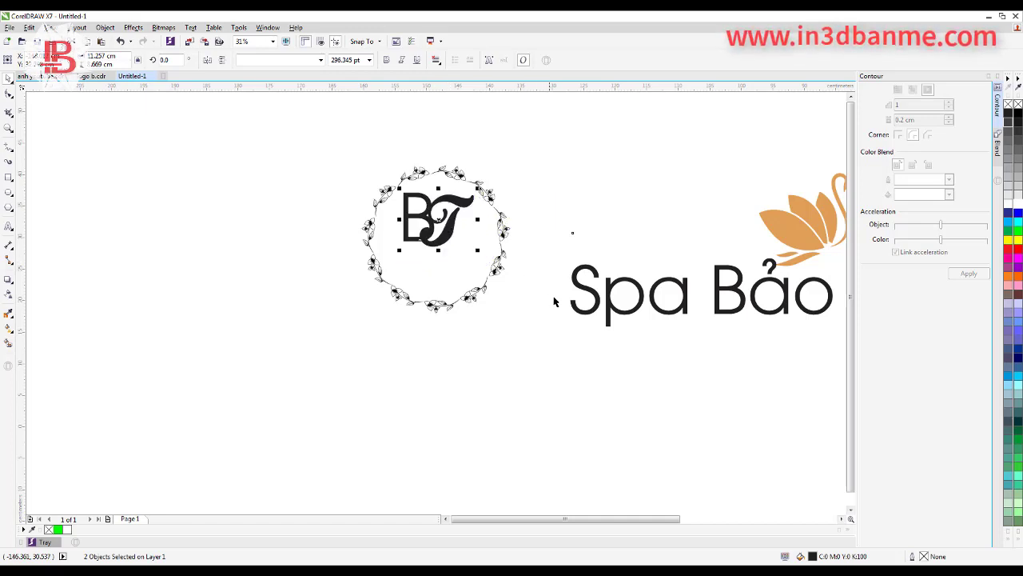
drag(593, 297, 249, 383)
Enlarge the BT lettermark slightly and center it inside the floral wreath
click(416, 217)
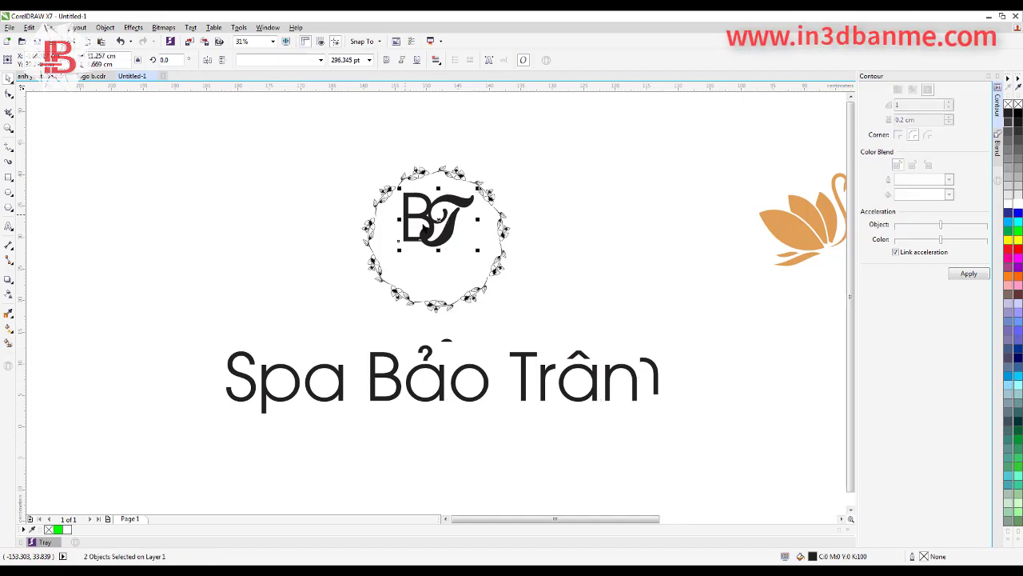
scroll(417, 217, up, 2)
drag(417, 217, 419, 269)
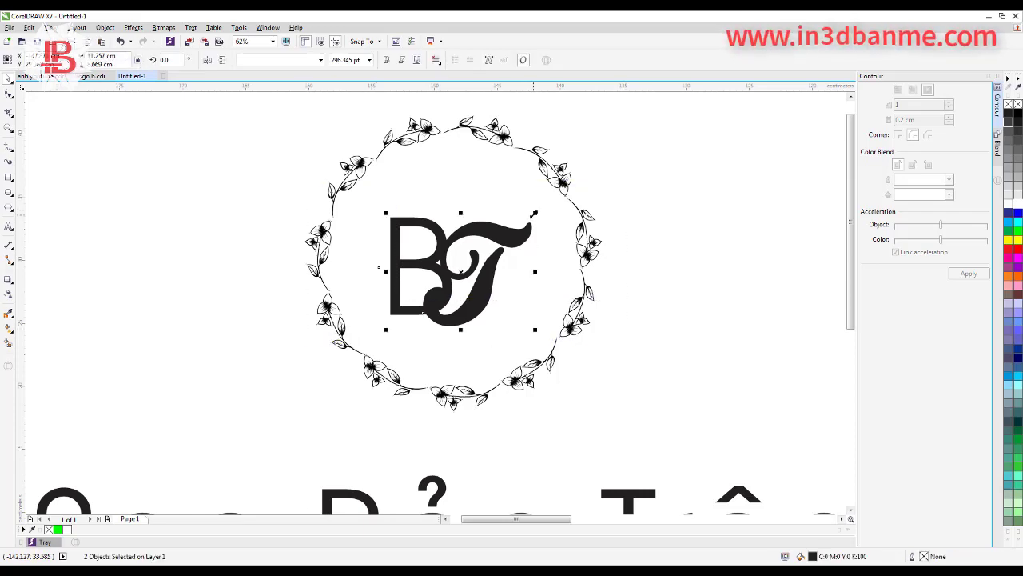
mouse_move(534, 213)
mouse_down()
mouse_move(569, 192)
mouse_move(537, 217)
mouse_up()
drag(480, 276, 499, 254)
click(647, 231)
scroll(421, 386, down, 4)
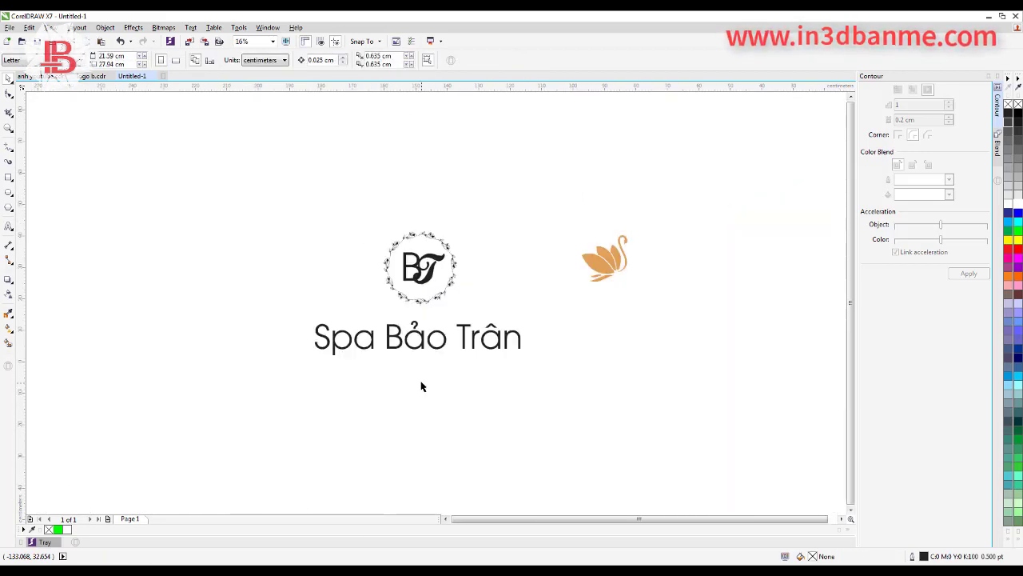
Change the font of the Spa Bảo Trân text to UTM Aristote
click(421, 355)
scroll(408, 306, up, 2)
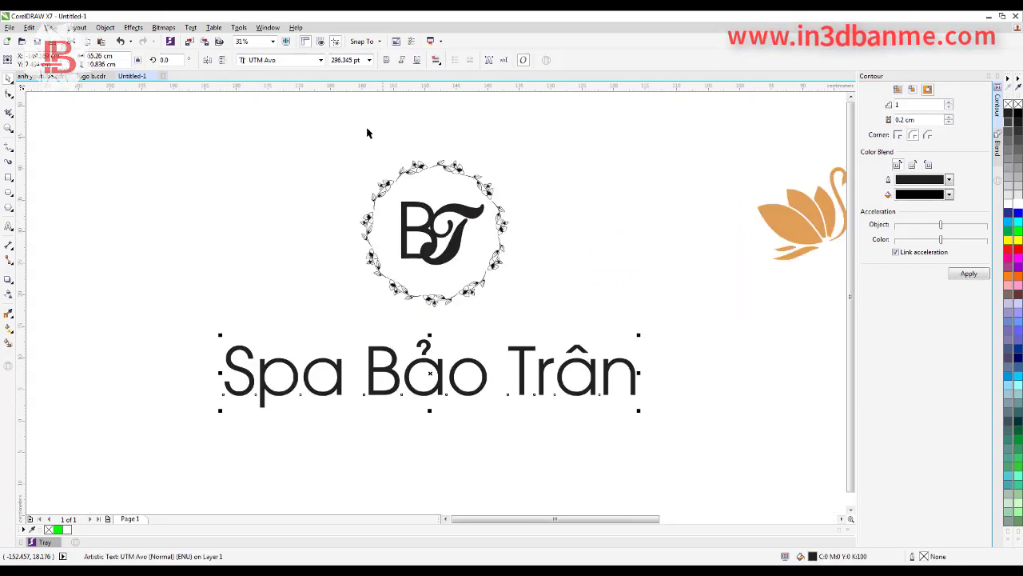
click(304, 61)
scroll(312, 343, down, 1)
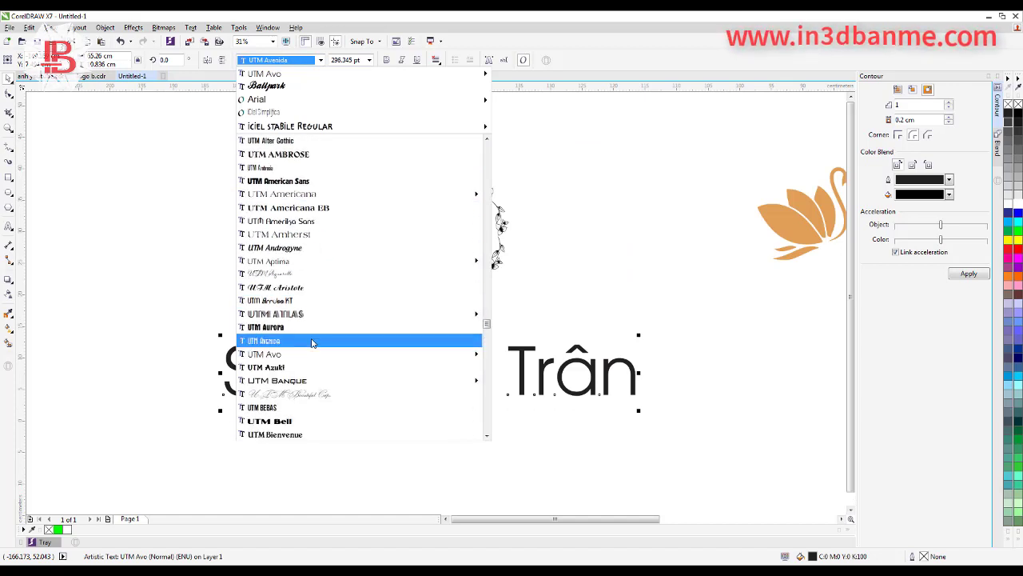
click(312, 271)
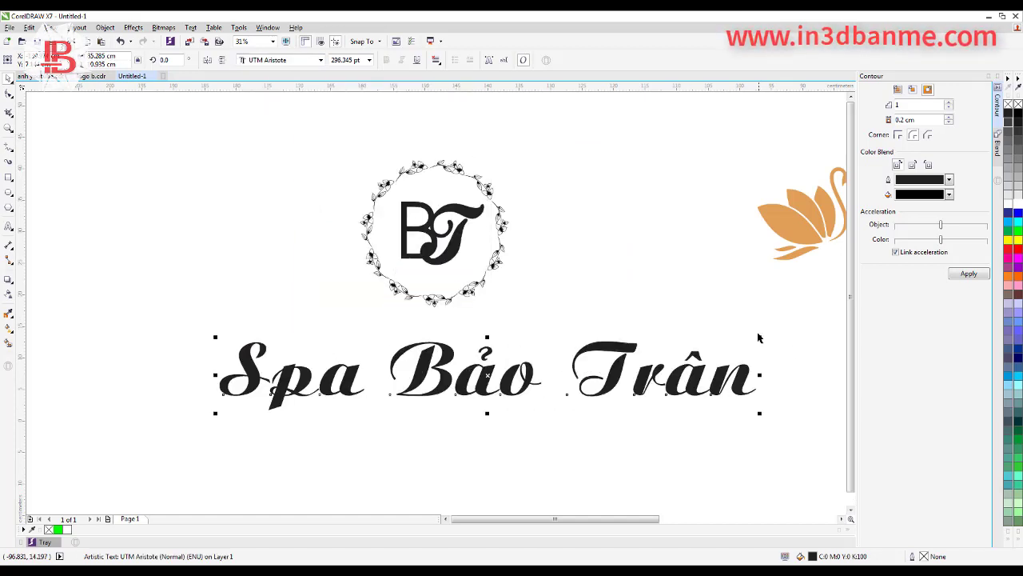
Shrink the Spa Bảo Trân text to fit just beneath the wreath and delete the orange swan
drag(654, 328, 548, 344)
drag(487, 371, 428, 318)
drag(665, 136, 856, 264)
key(Delete)
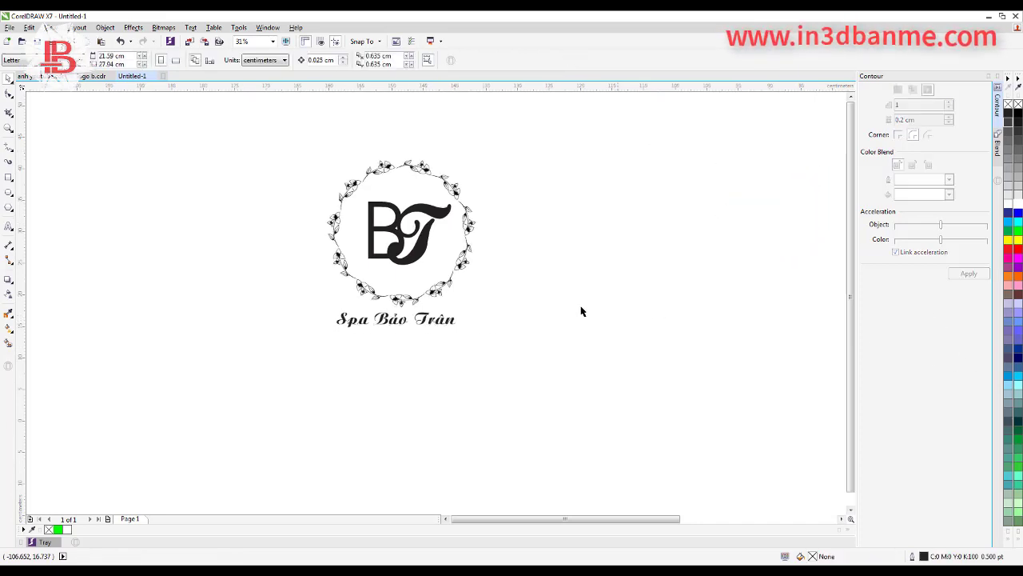
Enlarge the Spa Bảo Trân text under the wreath to about 90 pt, slightly wider than the wreath
key(shift+F2)
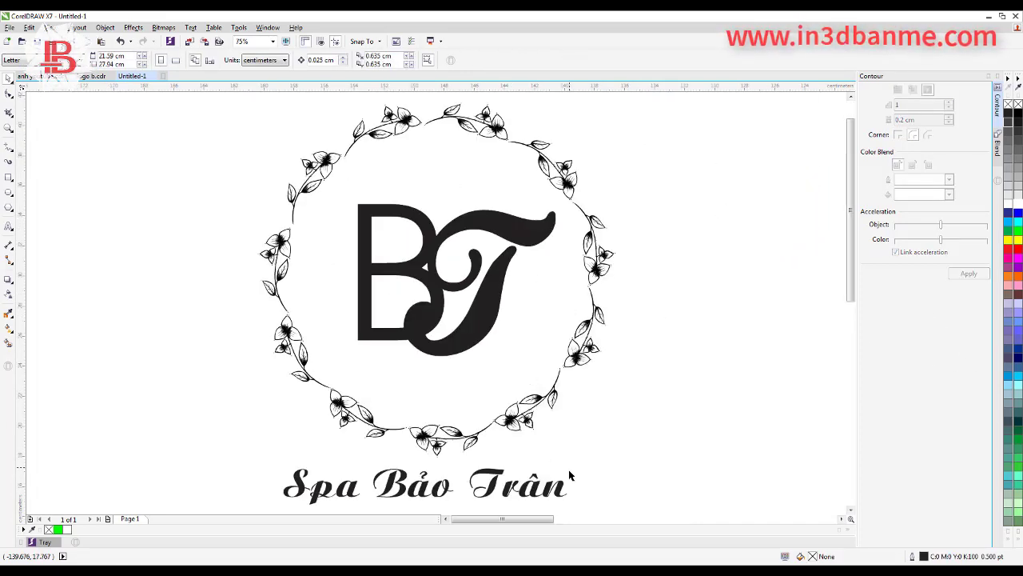
click(565, 486)
drag(572, 464, 627, 445)
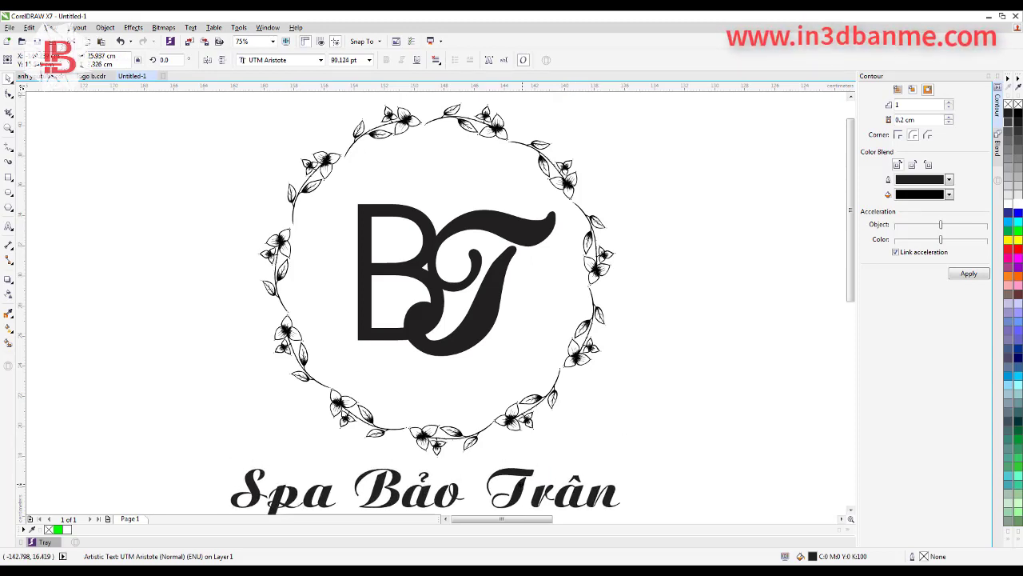
scroll(537, 288, down, 2)
click(693, 315)
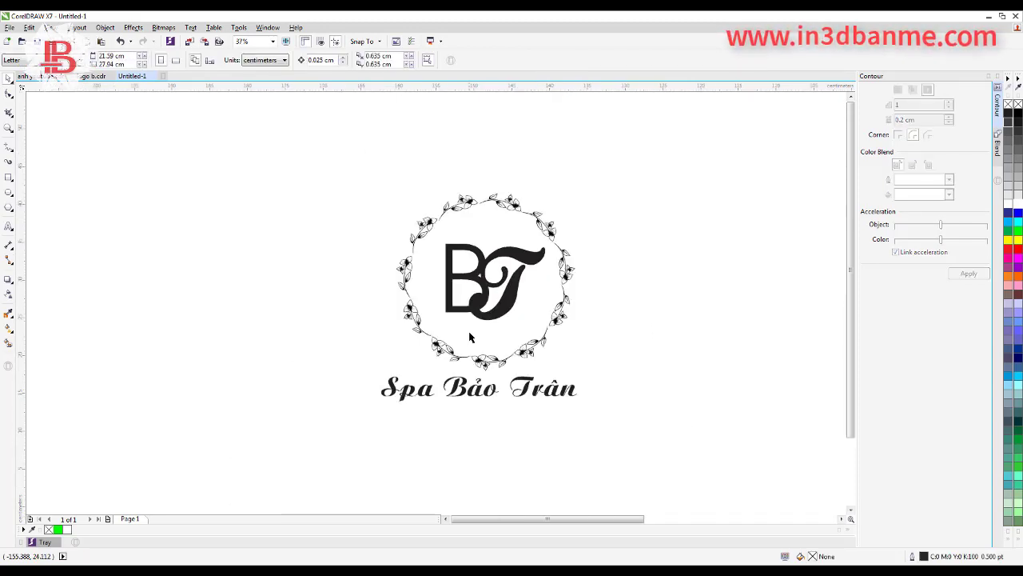
Center the Spa Bảo Trân text horizontally under the floral wreath
click(432, 387)
shift+click(403, 304)
key(c)
key(Escape)
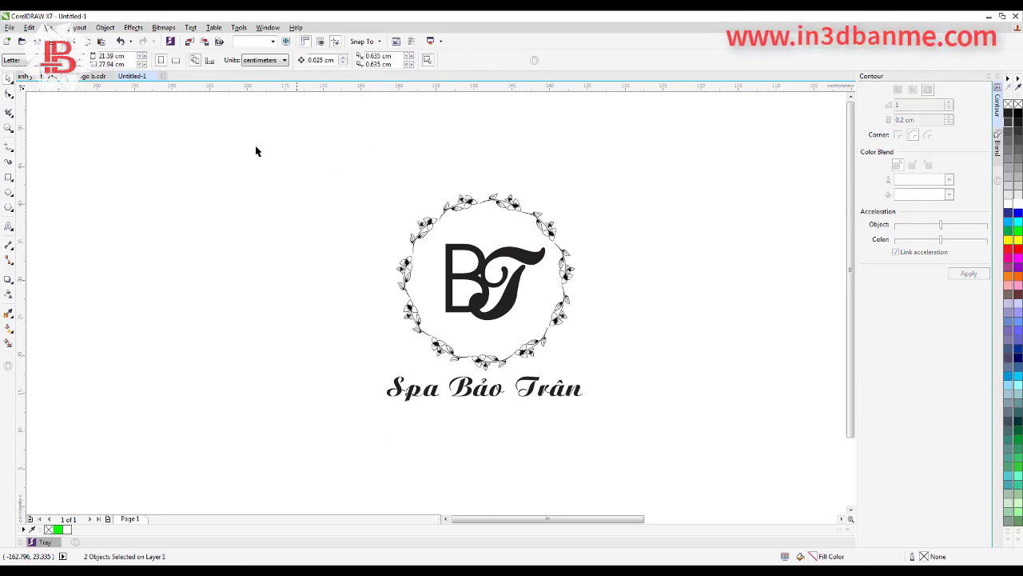
drag(255, 140, 716, 454)
key(Escape)
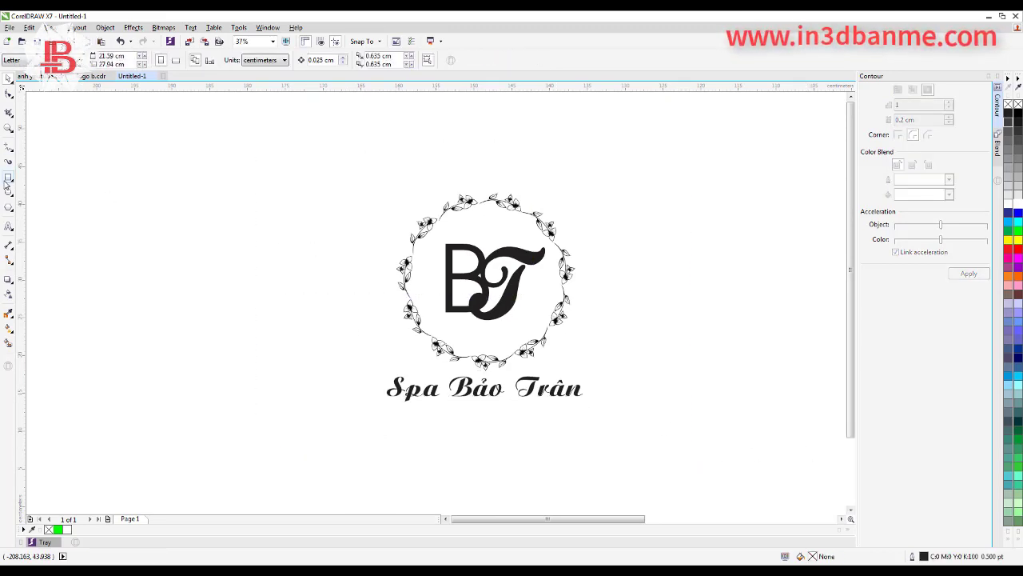
Draw a rectangle about 85 by 47 cm centered around the whole logo and fill it with black
click(9, 177)
mouse_move(183, 112)
mouse_down()
mouse_move(715, 450)
mouse_move(828, 470)
mouse_up()
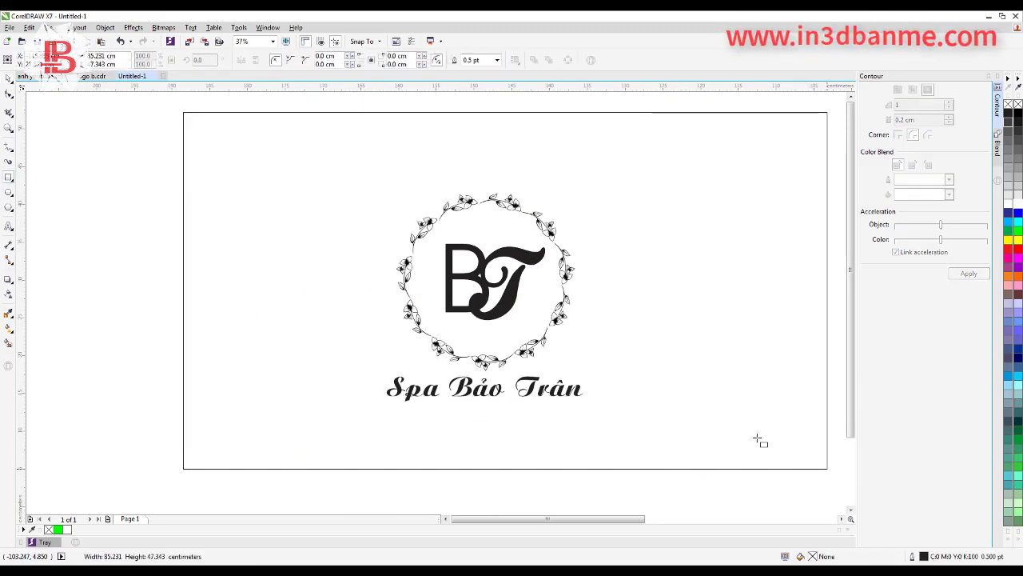
key(space)
drag(376, 194, 354, 190)
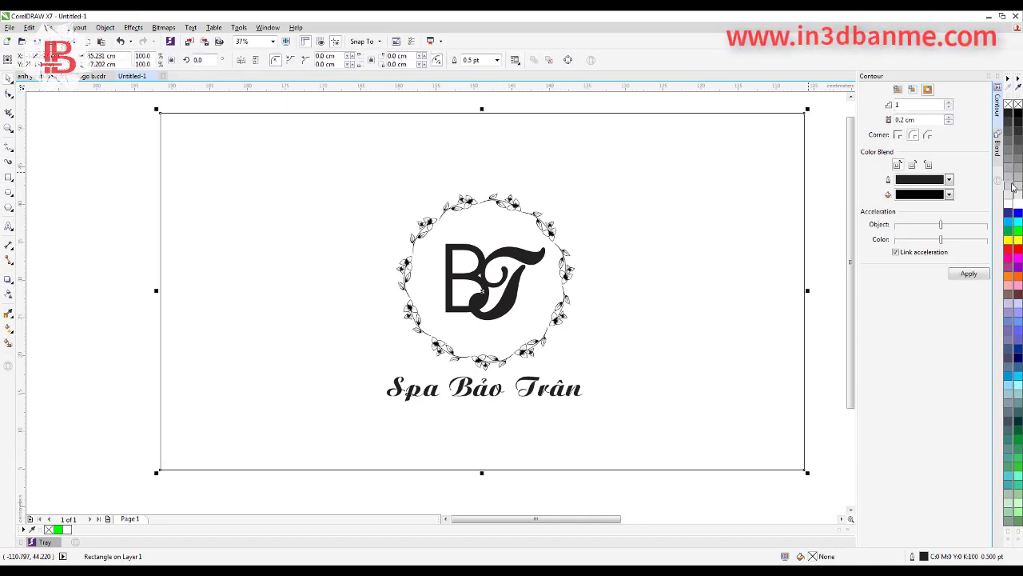
click(1017, 114)
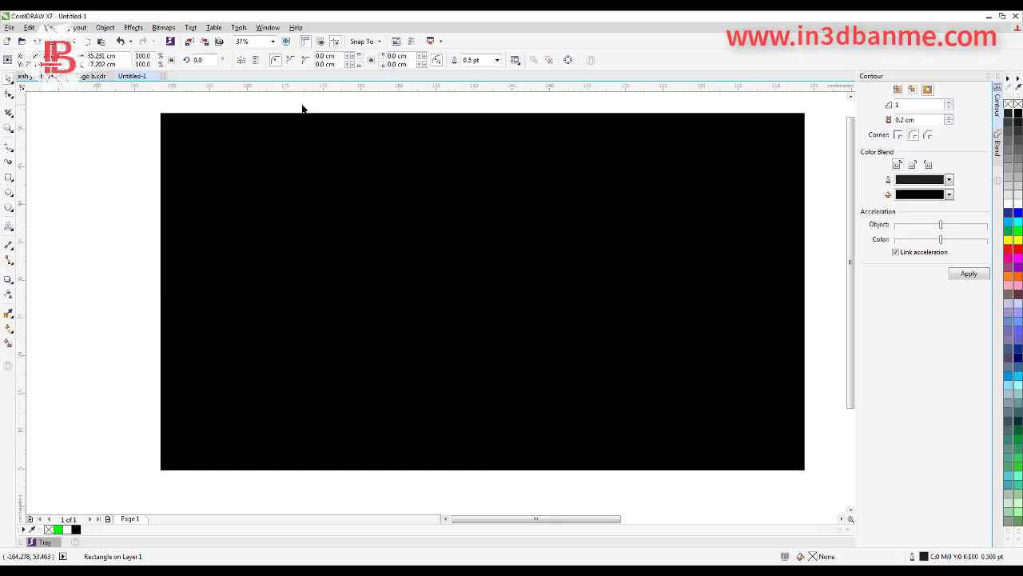
Fill the BT letters, wreath and Spa Bảo Trân text with white on the black background
drag(277, 98, 558, 370)
drag(701, 471, 757, 492)
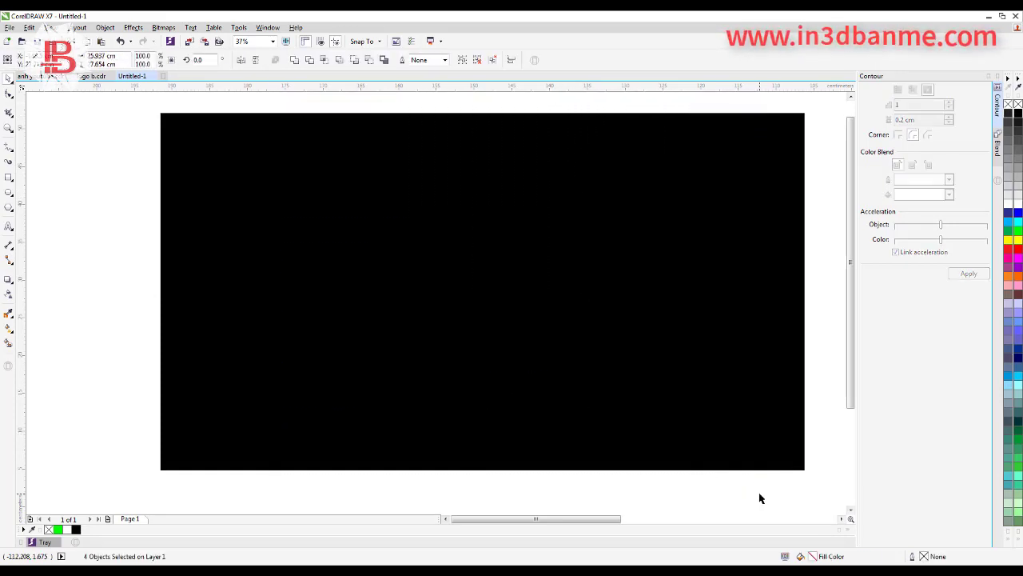
click(1019, 202)
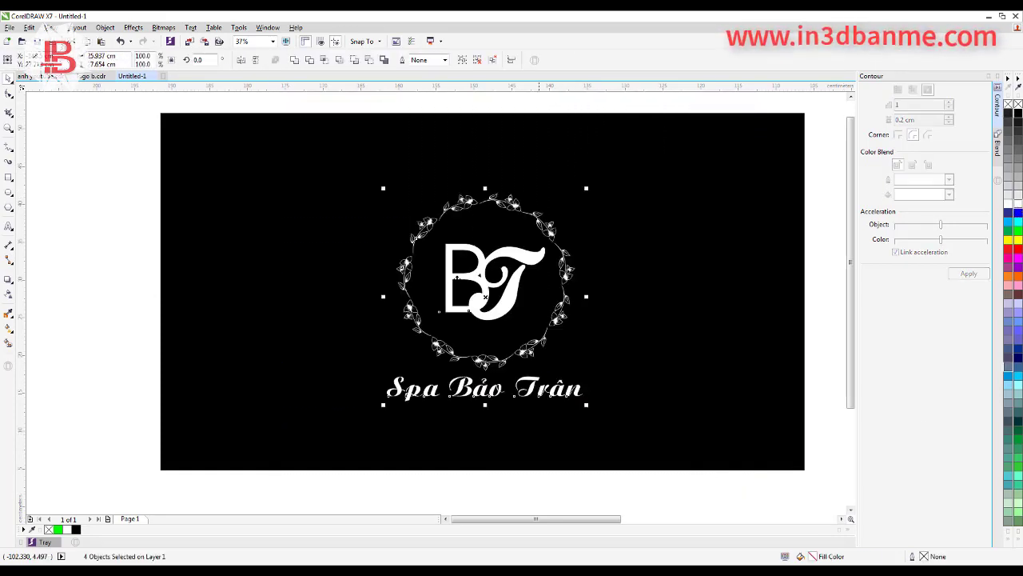
click(98, 340)
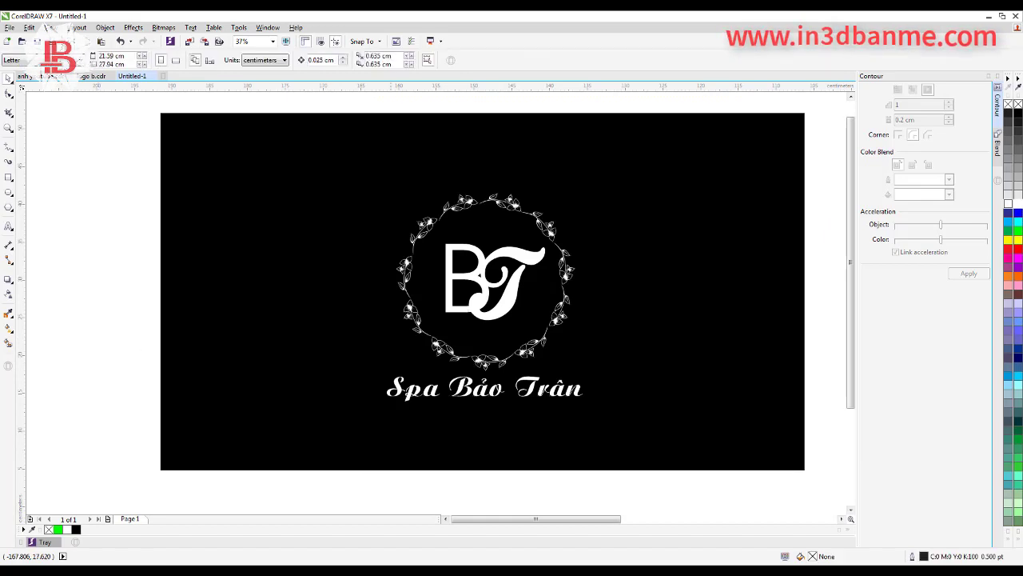
key(z)
drag(348, 185, 628, 421)
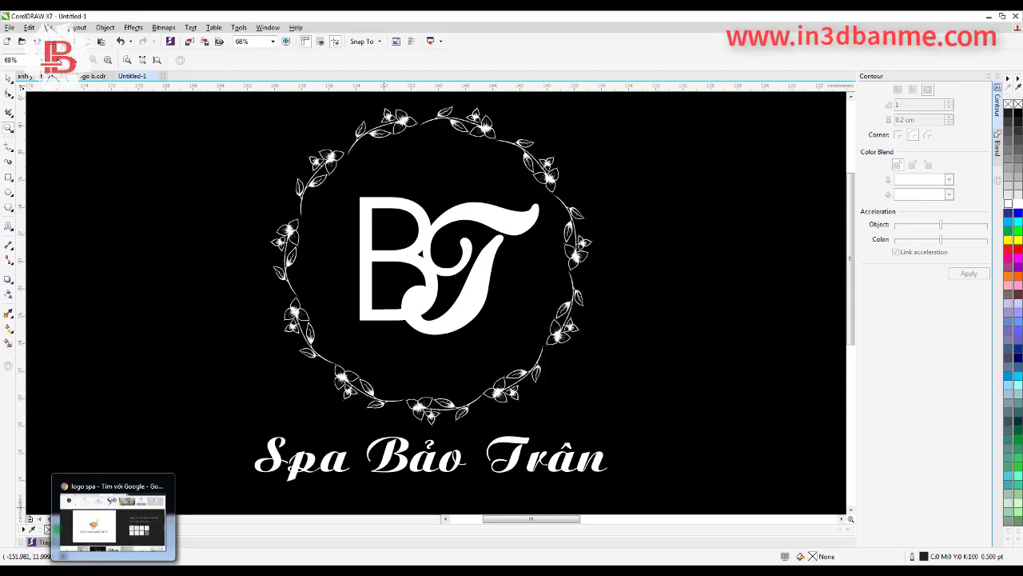
Switch to the browser and look through the logo templates on pngtree for design ideas
click(119, 548)
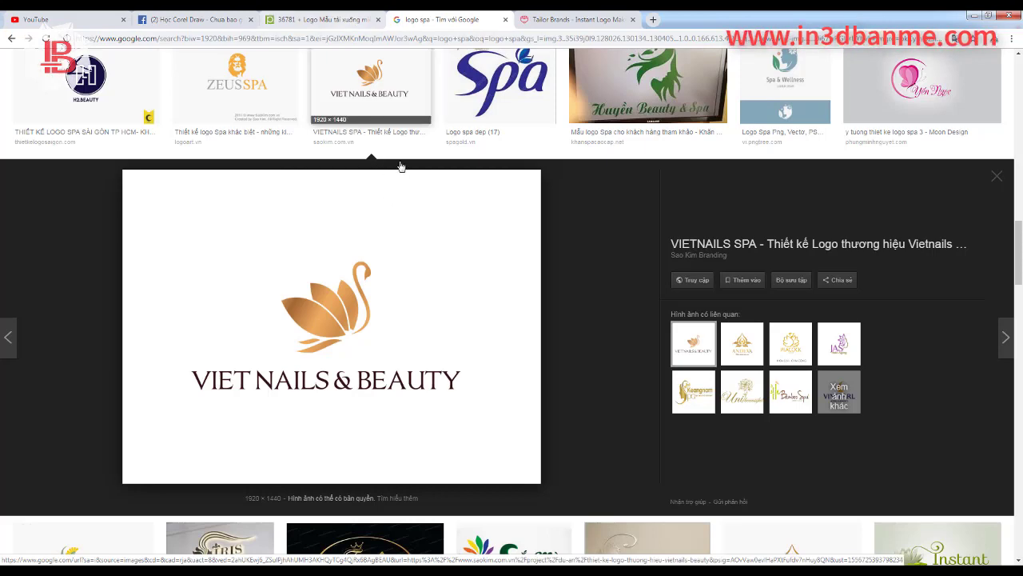
click(350, 22)
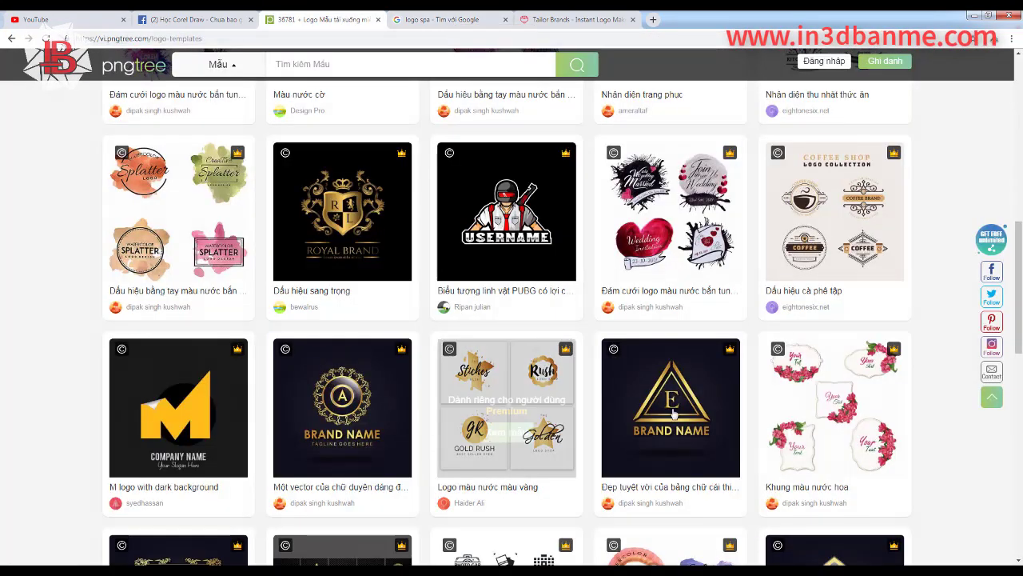
scroll(432, 384, down, 2)
scroll(477, 375, down, 3)
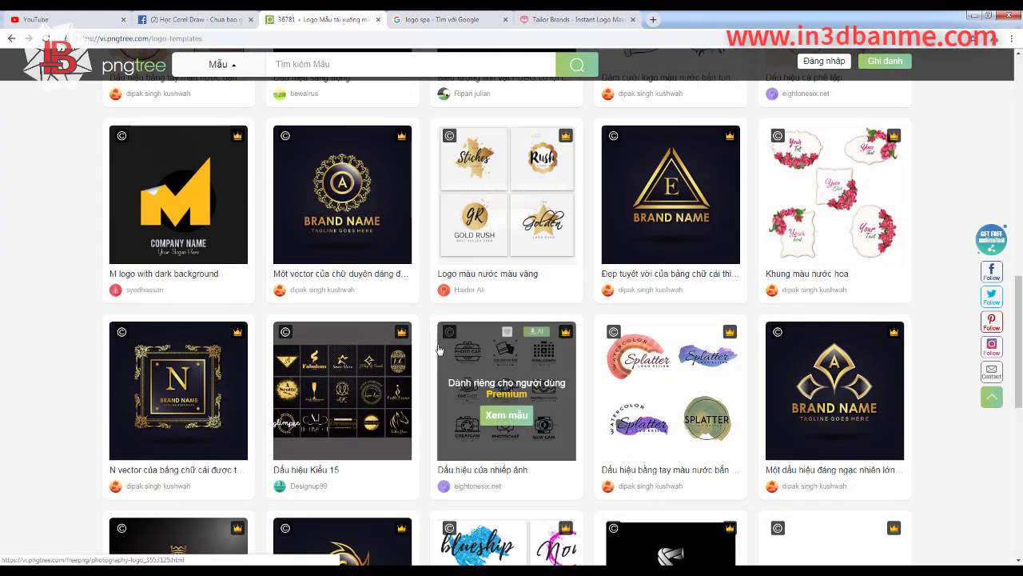
scroll(358, 419, down, 2)
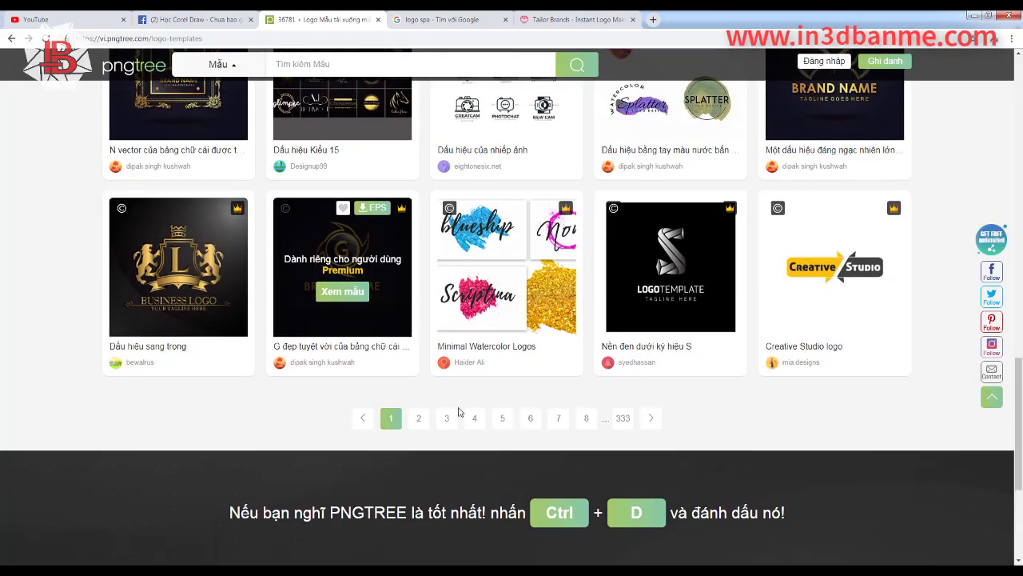
scroll(739, 393, up, 3)
scroll(740, 393, up, 4)
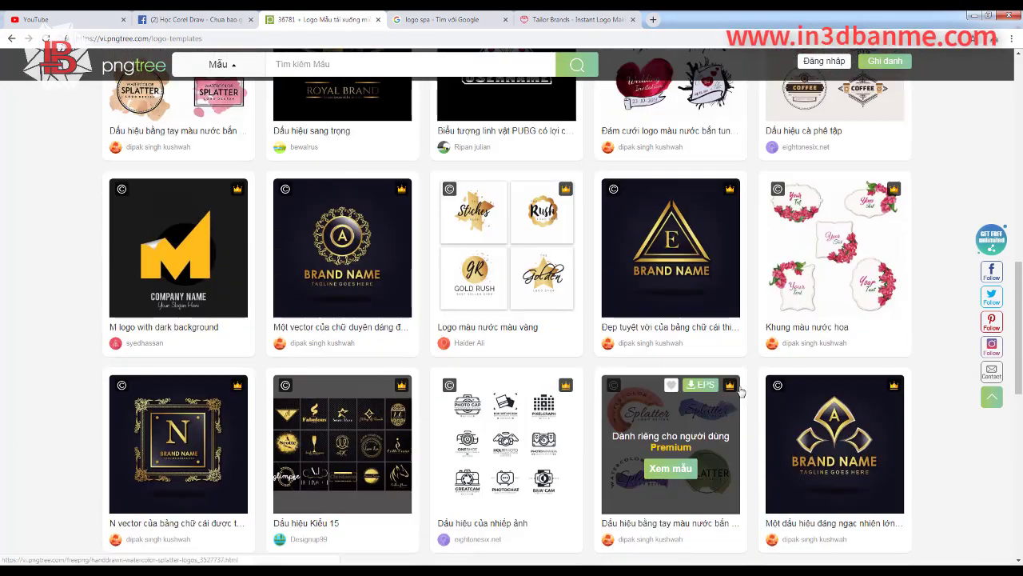
scroll(532, 334, up, 3)
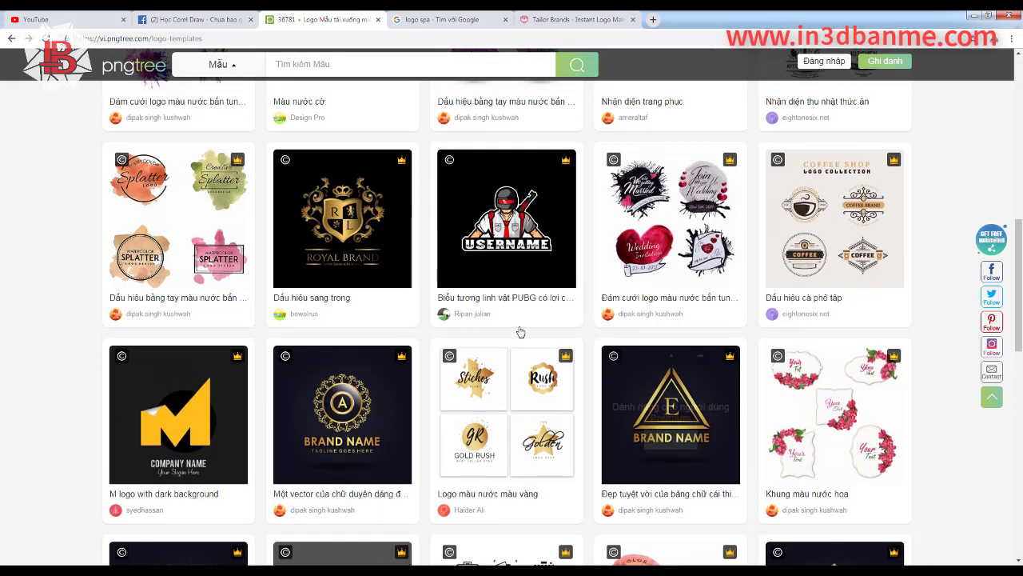